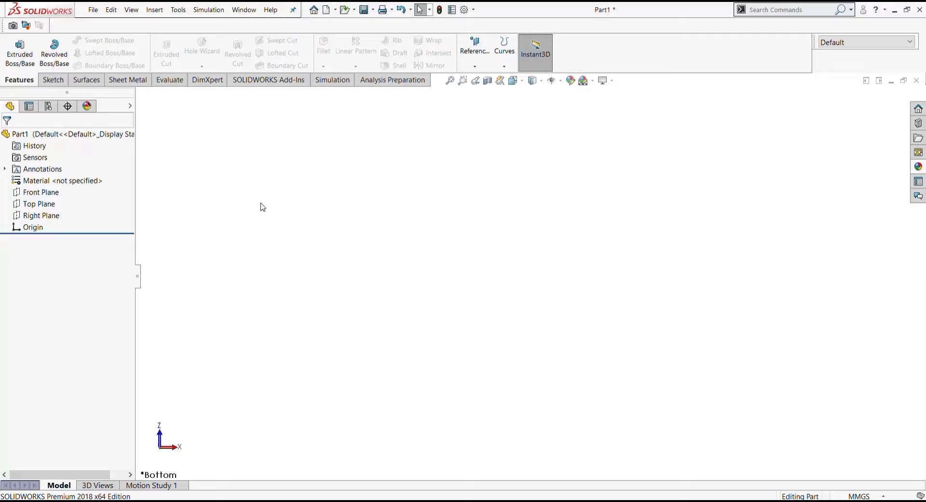
# Start a Top Plane sketch and draw the tall left edge and top step from the origin.
pyautogui.click(44, 203)
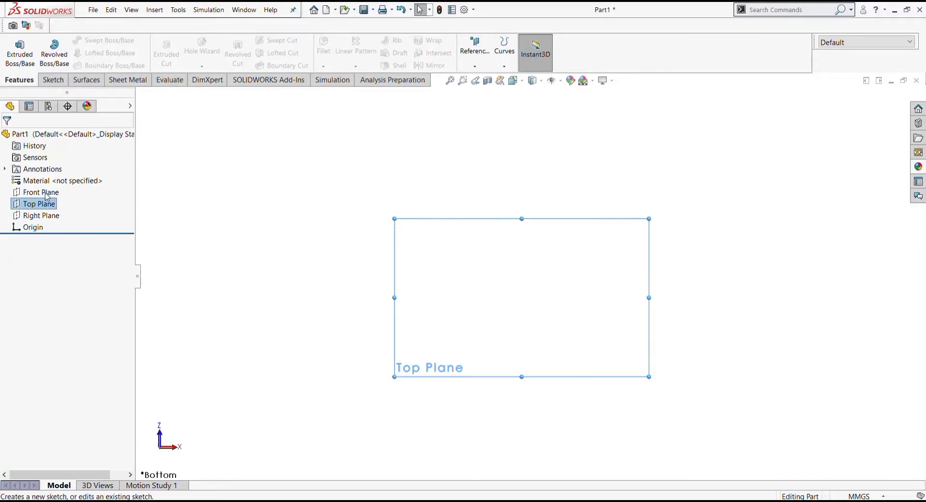
pyautogui.click(43, 191)
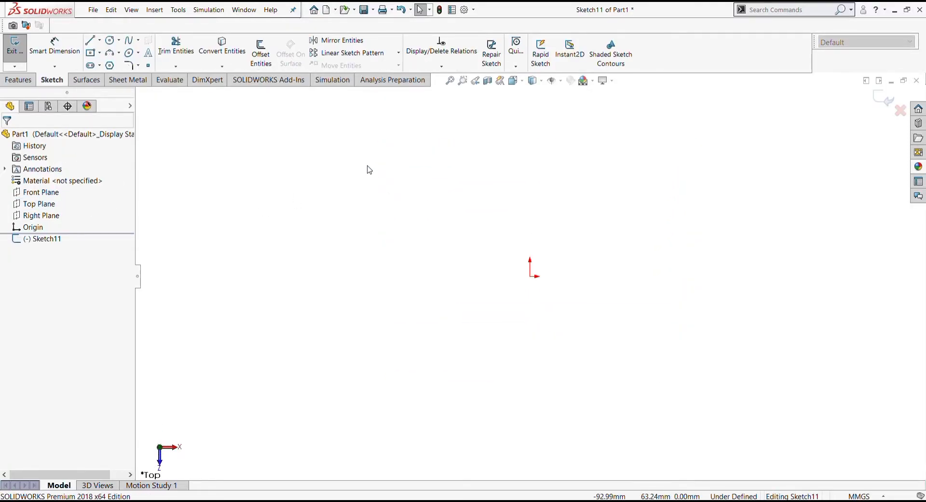
pyautogui.click(92, 42)
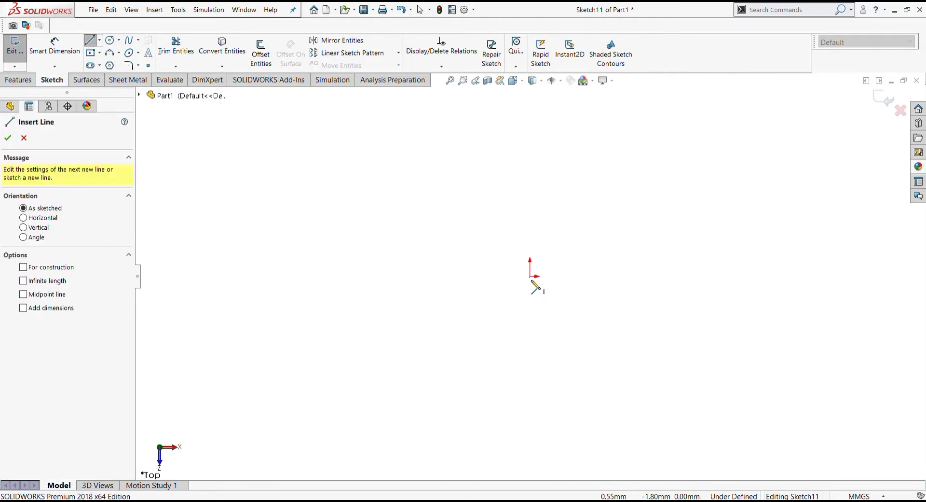
pyautogui.click(530, 277)
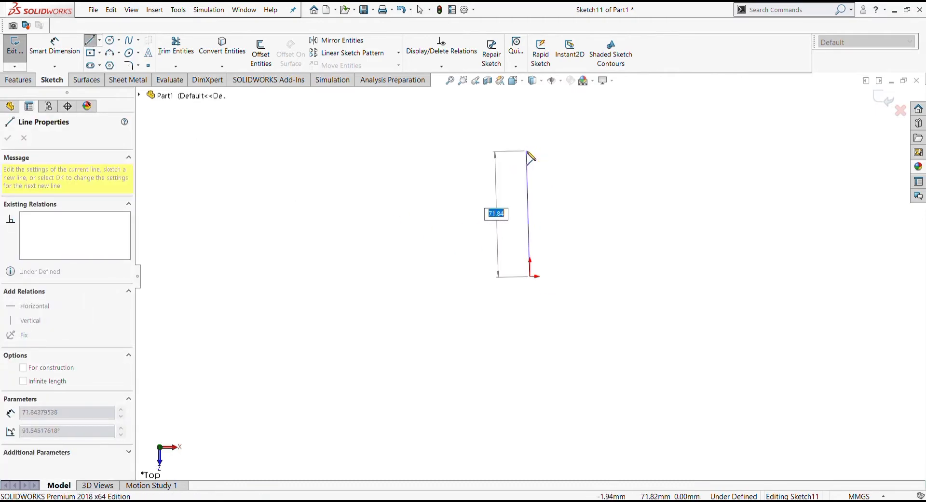
pyautogui.click(530, 150)
pyautogui.click(563, 150)
pyautogui.click(562, 169)
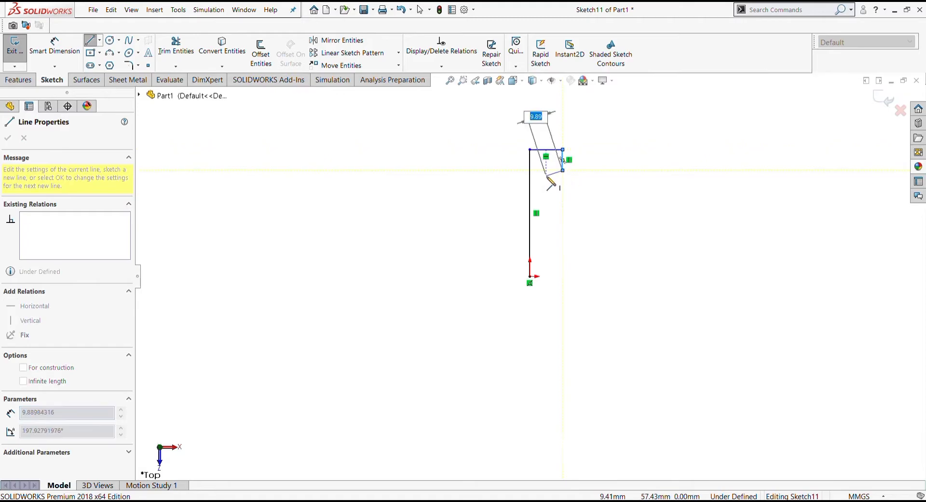
# Complete the stepped outline with the inner edge and lower step, closing it at the origin.
pyautogui.click(534, 170)
pyautogui.click(535, 244)
pyautogui.click(571, 245)
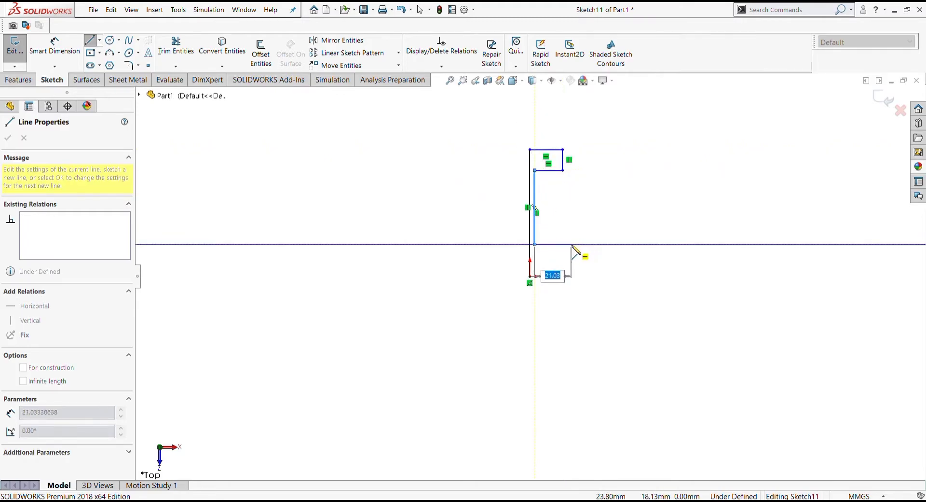
pyautogui.click(571, 276)
pyautogui.click(530, 276)
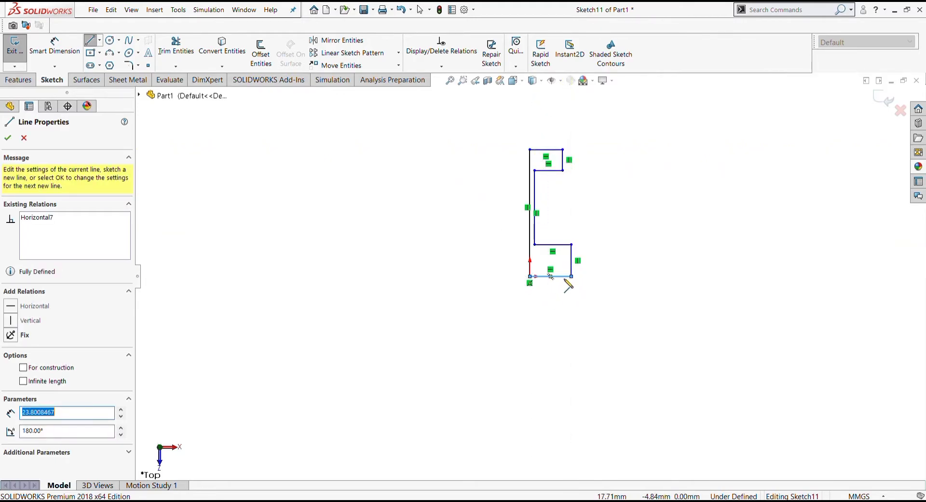
pyautogui.click(72, 51)
pyautogui.scroll(-2, 544, 140)
# Dimension the top step 10 mm wide and 10 mm high, and the overall height 40 mm.
pyautogui.click(547, 162)
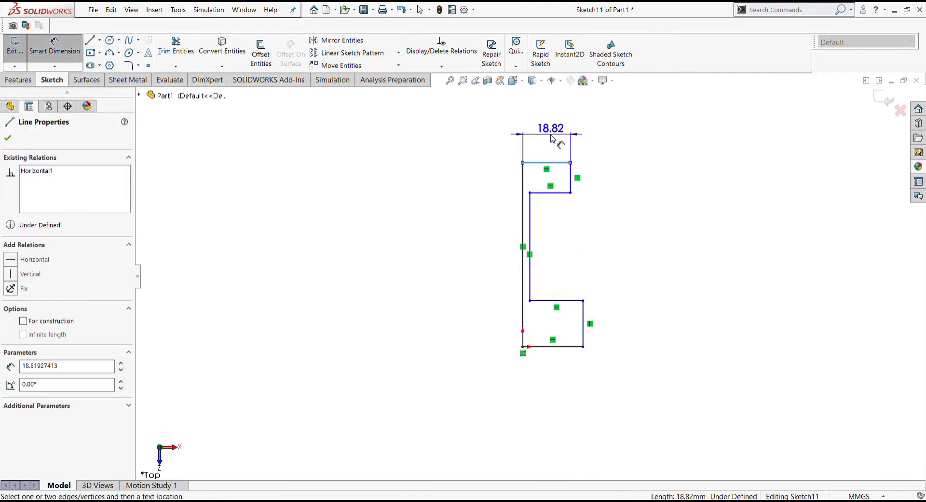
pyautogui.click(553, 139)
pyautogui.write('10')
pyautogui.press('Return')
pyautogui.click(571, 177)
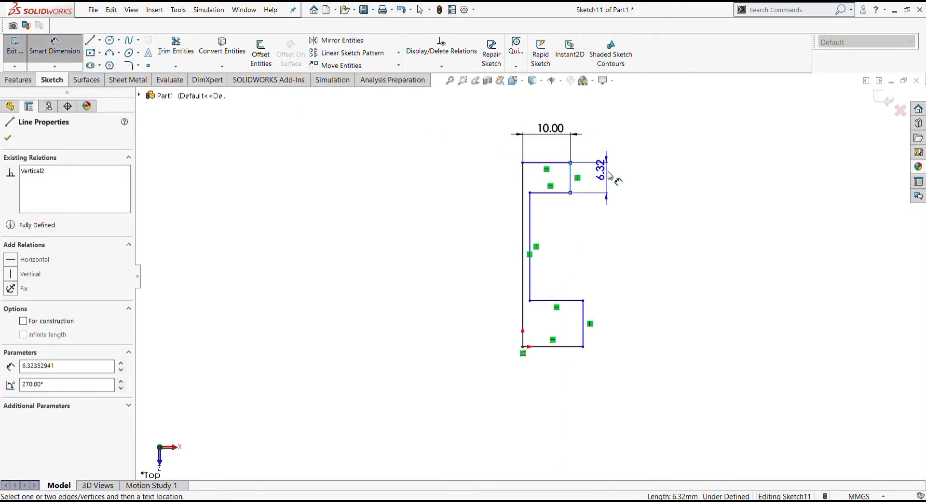
pyautogui.click(610, 177)
pyautogui.write('10')
pyautogui.press('Return')
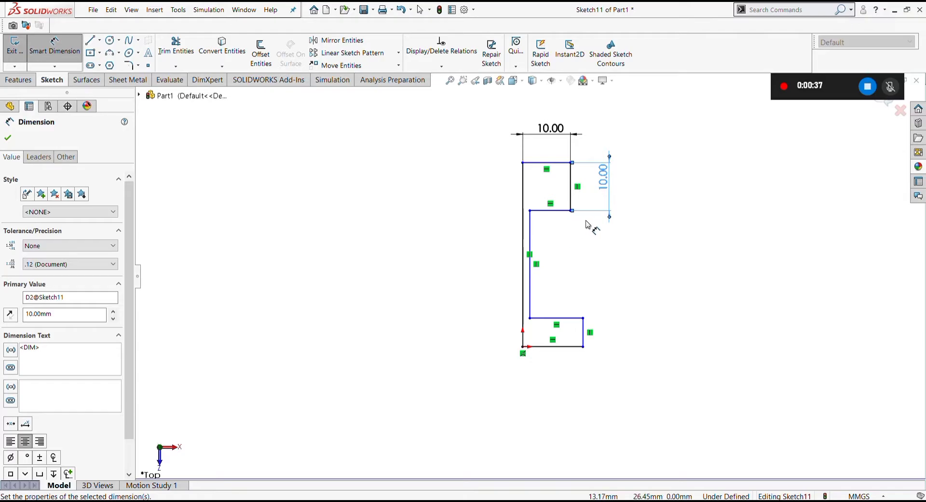
pyautogui.click(523, 230)
pyautogui.click(456, 234)
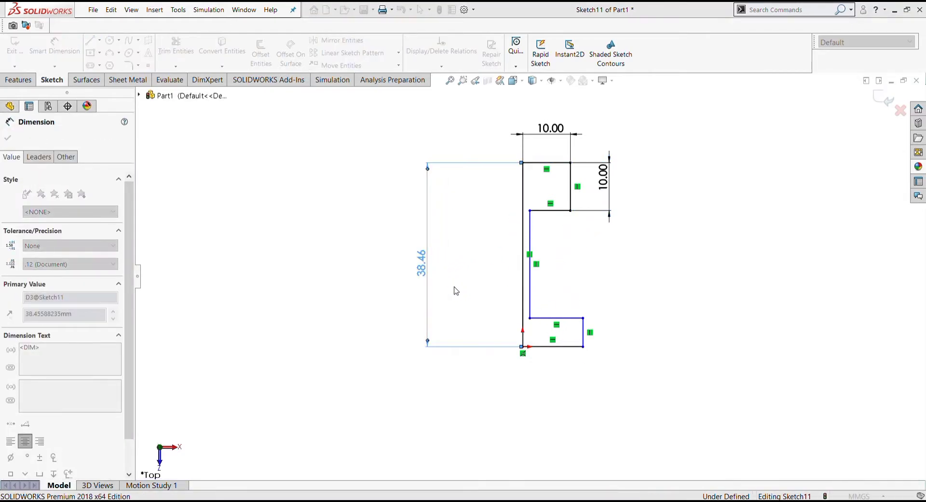
pyautogui.write('40')
pyautogui.press('Return')
# Try a 10 mm middle width, then undo it back to 11.18.
pyautogui.click(570, 314)
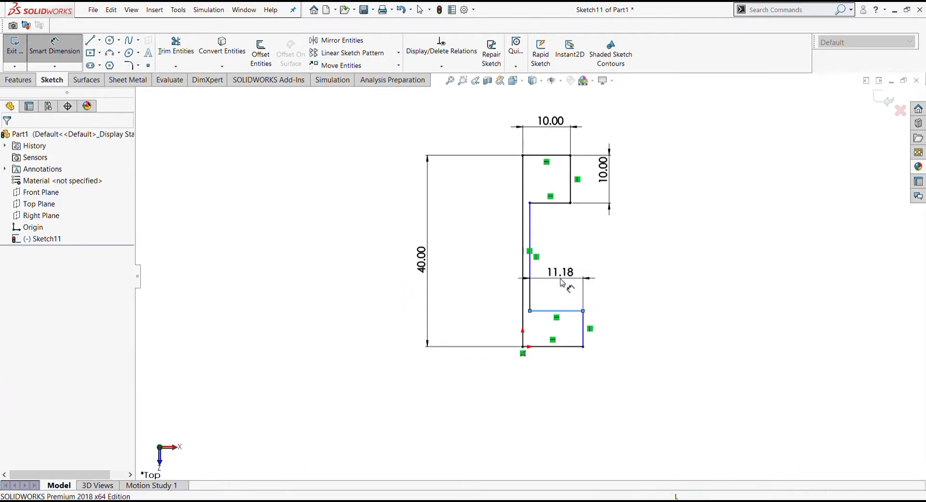
pyautogui.click(562, 280)
pyautogui.write('10')
pyautogui.press('Return')
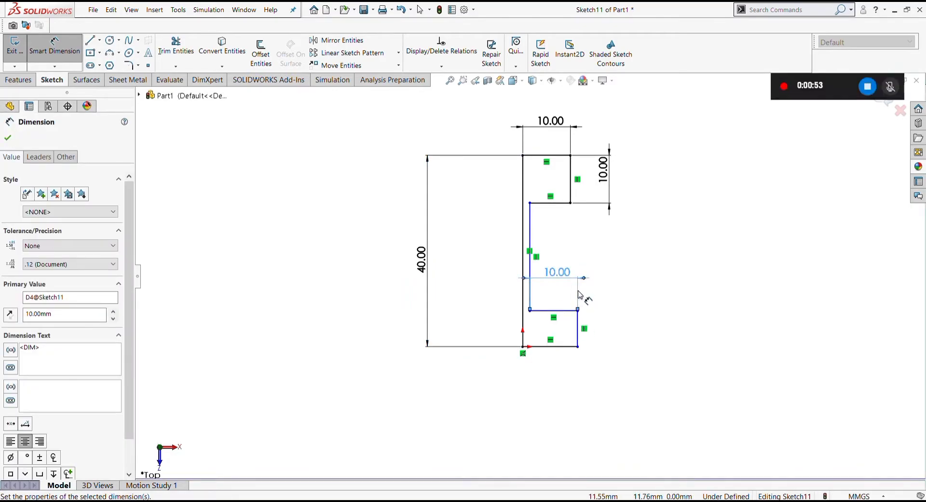
pyautogui.hotkey('ctrl', 'z')
pyautogui.click(560, 351)
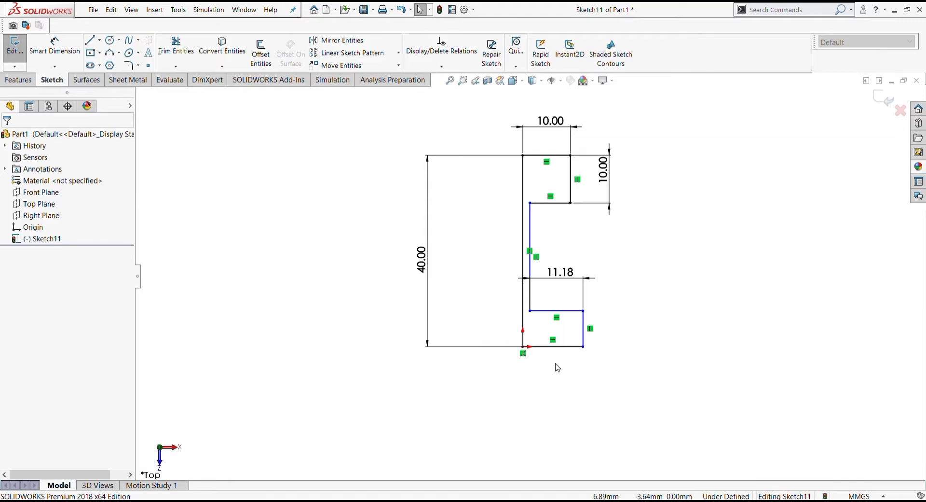
# Dimension the bottom step 10 mm wide and 10 mm high.
pyautogui.press('d')
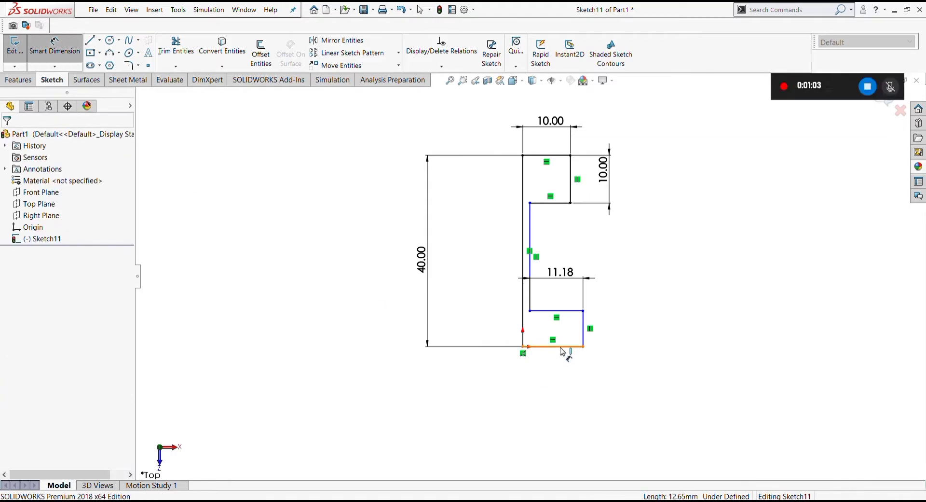
pyautogui.click(562, 347)
pyautogui.click(557, 397)
pyautogui.write('10')
pyautogui.press('Return')
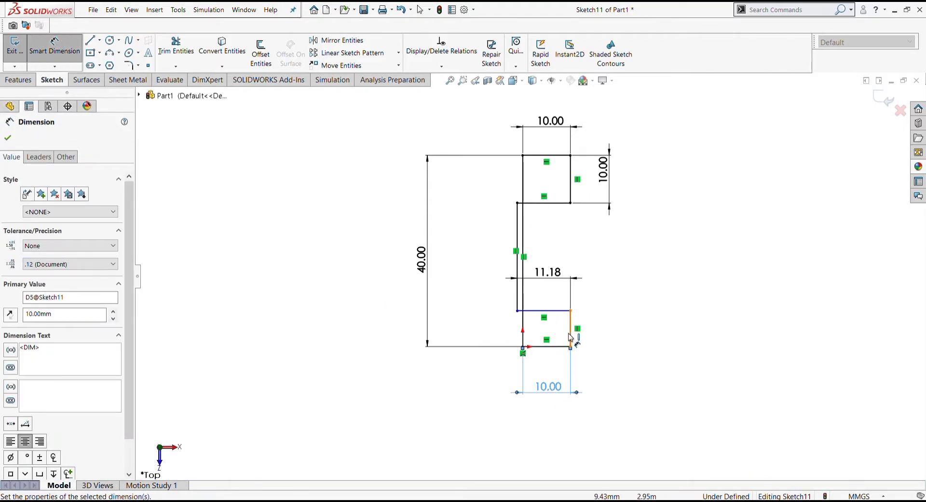
pyautogui.click(571, 331)
pyautogui.click(637, 335)
pyautogui.write('10')
pyautogui.press('Return')
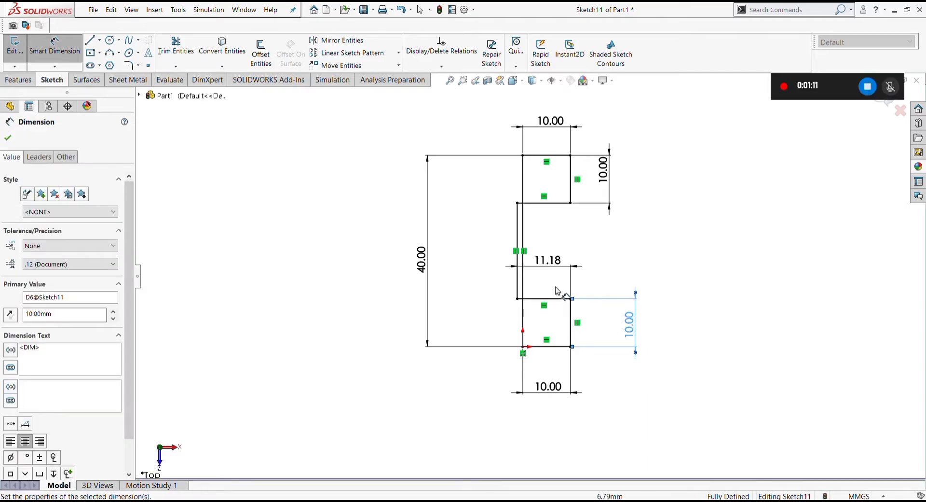
pyautogui.press('Escape')
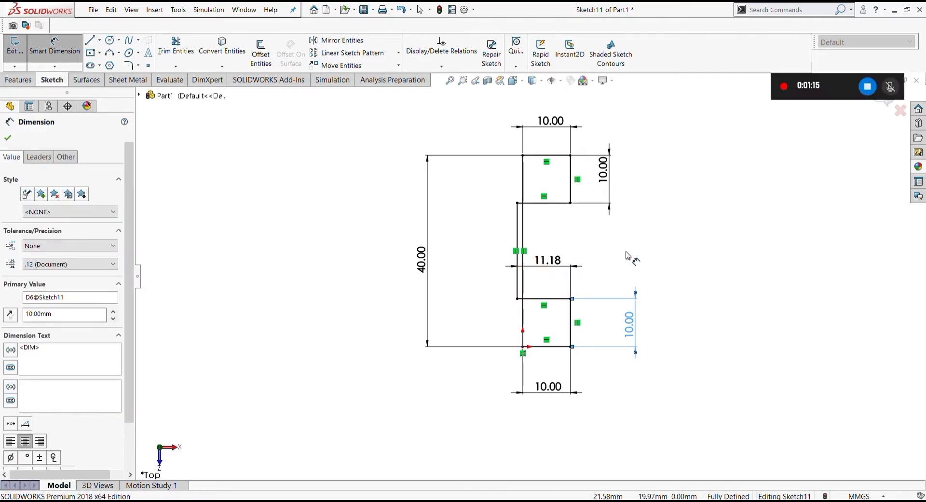
# Change the middle width from 11.18 to 8.50 and accept it.
pyautogui.click(519, 238)
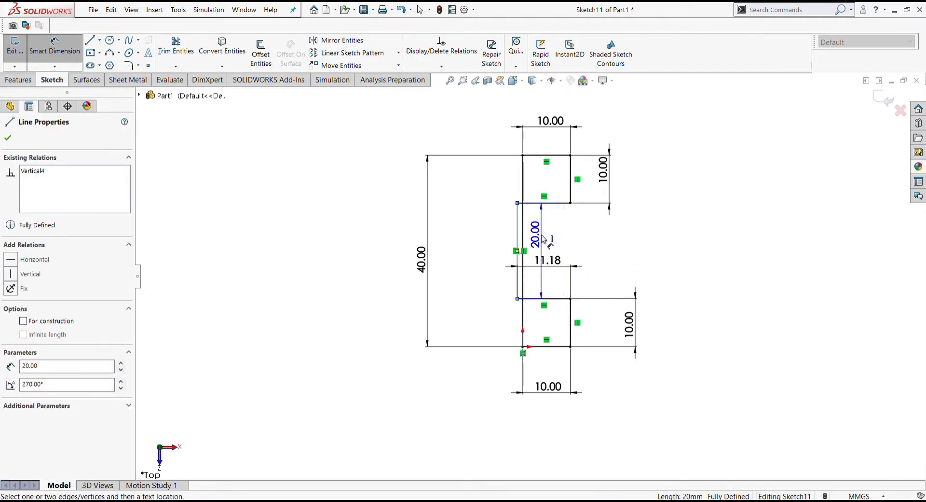
pyautogui.press('Escape')
pyautogui.click(555, 266)
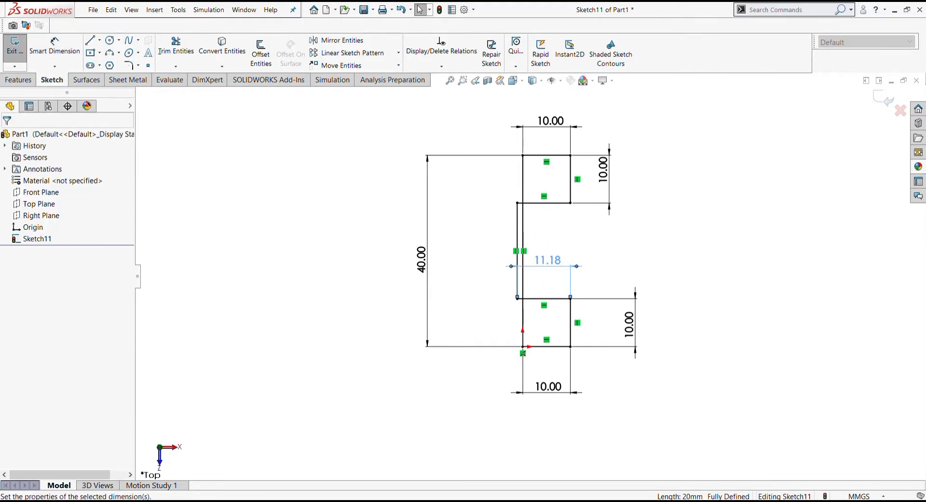
pyautogui.write('8')
pyautogui.press('Return')
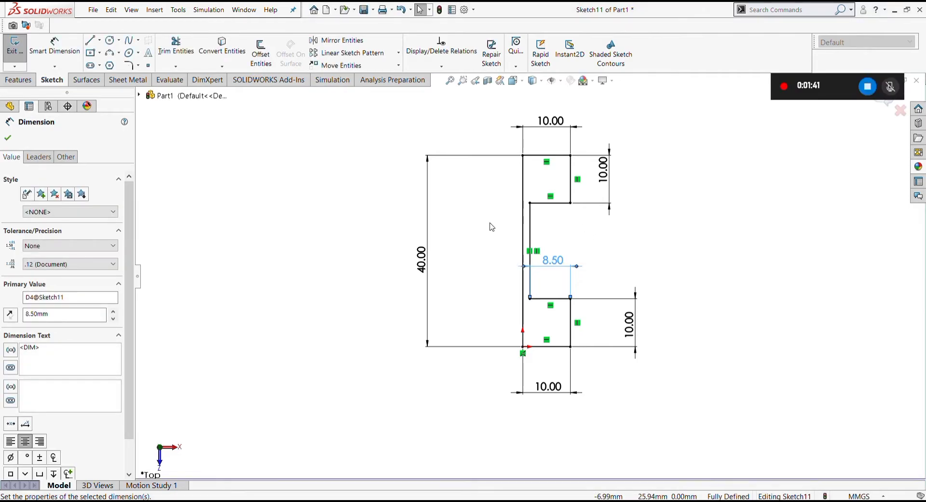
pyautogui.click(8, 139)
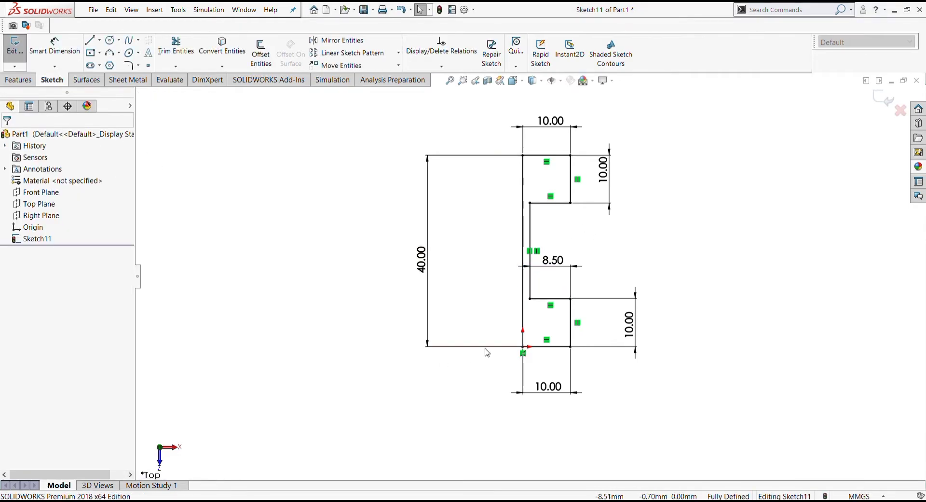
# Draw 3 Point Arcs spanning the upper and lower step boxes between their inner and outer corners.
pyautogui.click(109, 52)
pyautogui.click(529, 203)
pyautogui.click(570, 155)
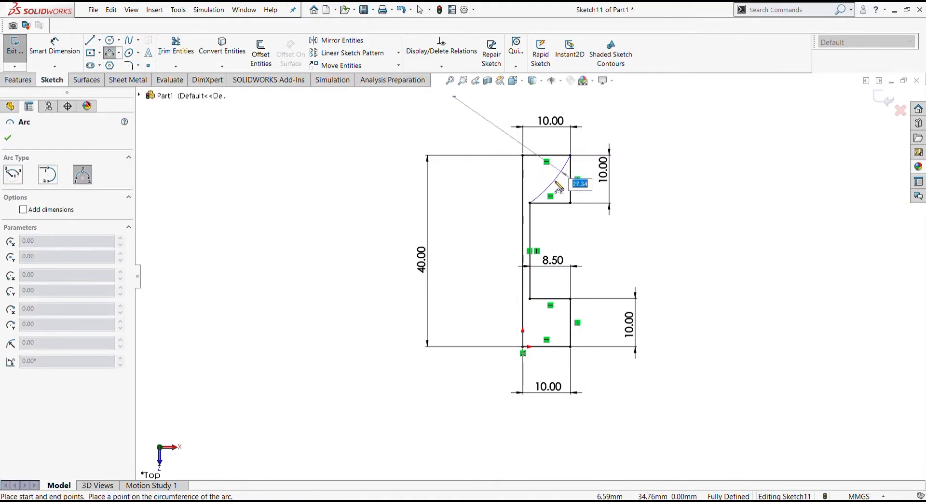
pyautogui.click(557, 191)
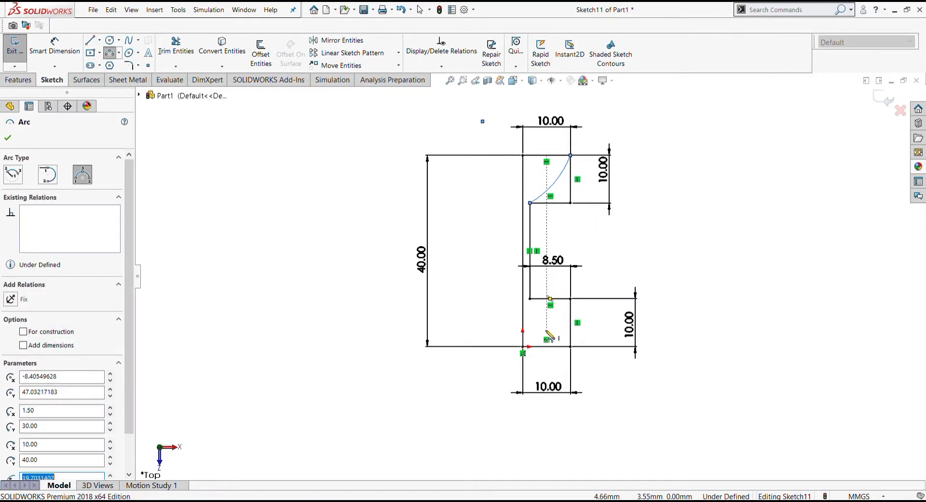
pyautogui.click(571, 346)
pyautogui.click(530, 299)
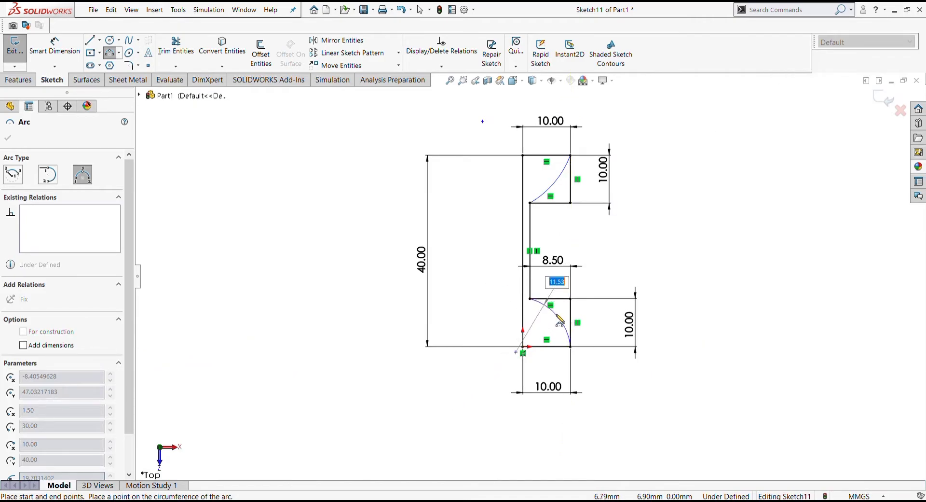
pyautogui.click(558, 323)
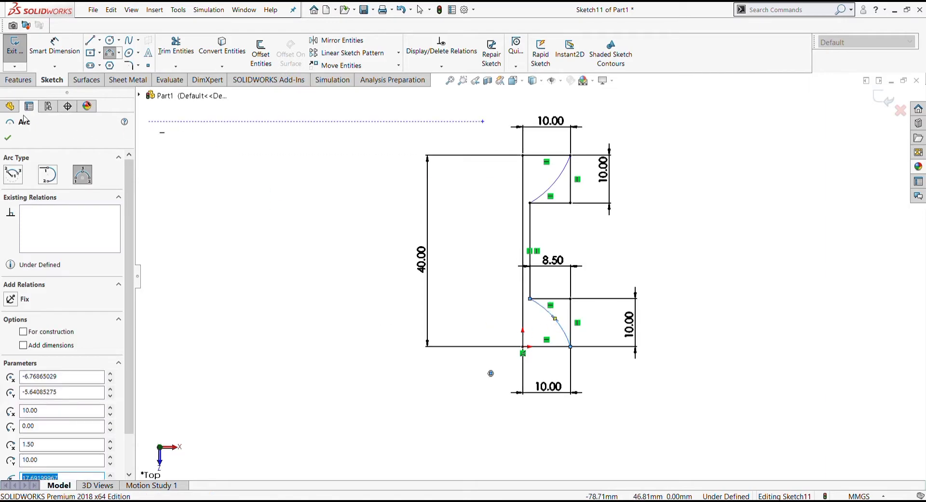
pyautogui.click(8, 139)
# Trim away the straight step lines outside the upper and lower arcs.
pyautogui.click(176, 48)
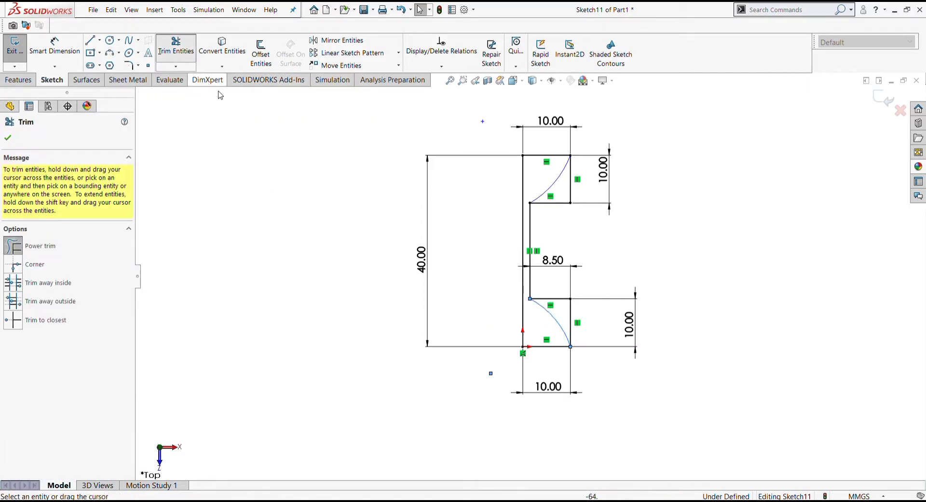
pyautogui.hotkey('ctrl', 'z')
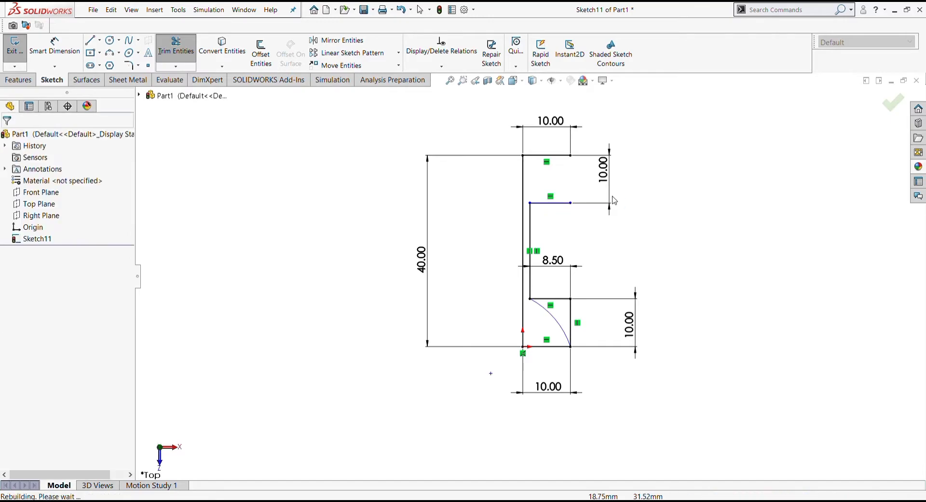
pyautogui.click(188, 56)
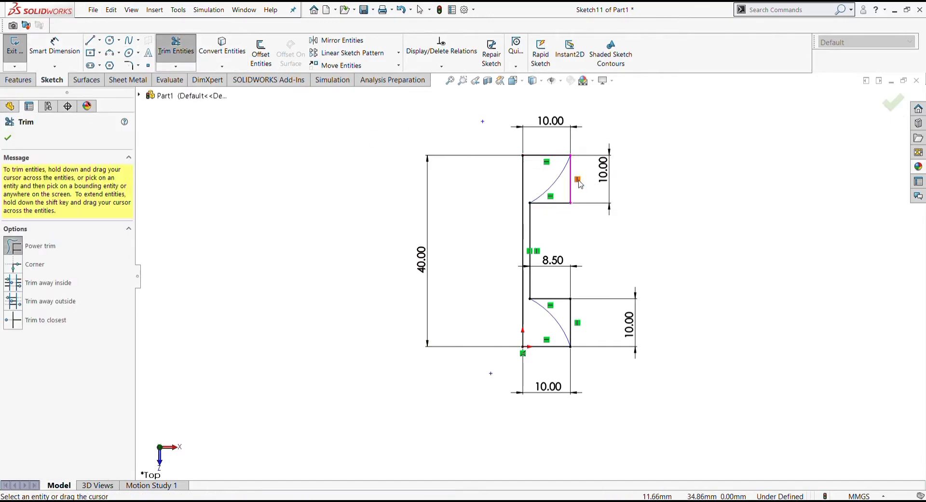
pyautogui.moveTo(583, 180); pyautogui.dragTo(561, 203)
pyautogui.moveTo(574, 318); pyautogui.dragTo(581, 332)
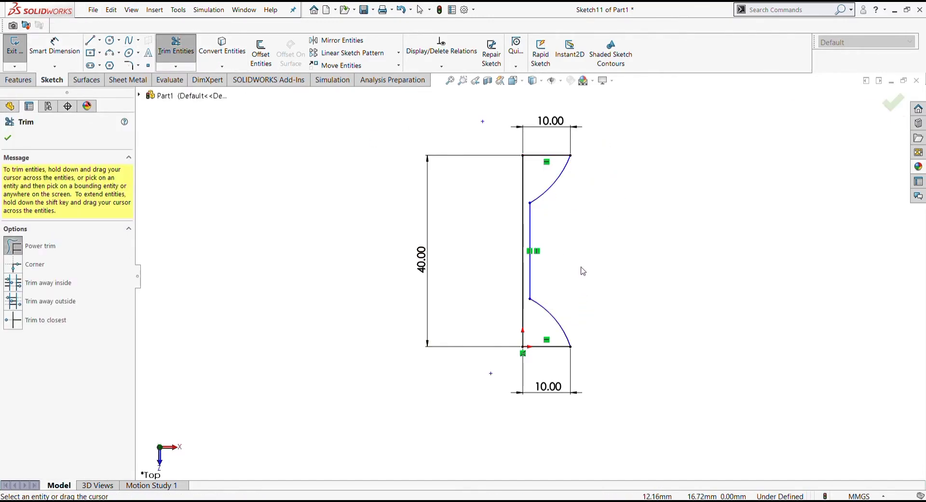
pyautogui.scroll(3, 539, 266)
pyautogui.click(8, 138)
# Revolve the curved profile 360° around the long centre line into Revolve3.
pyautogui.click(24, 80)
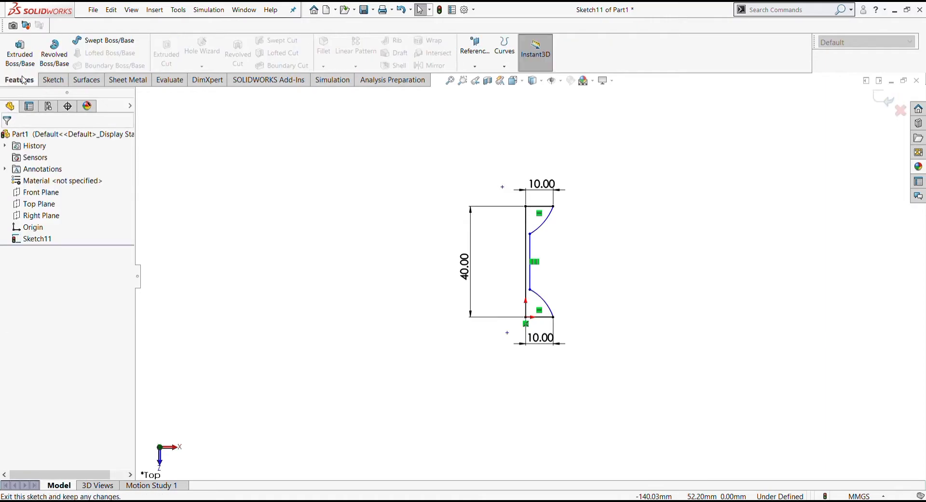
pyautogui.click(54, 54)
pyautogui.click(559, 281)
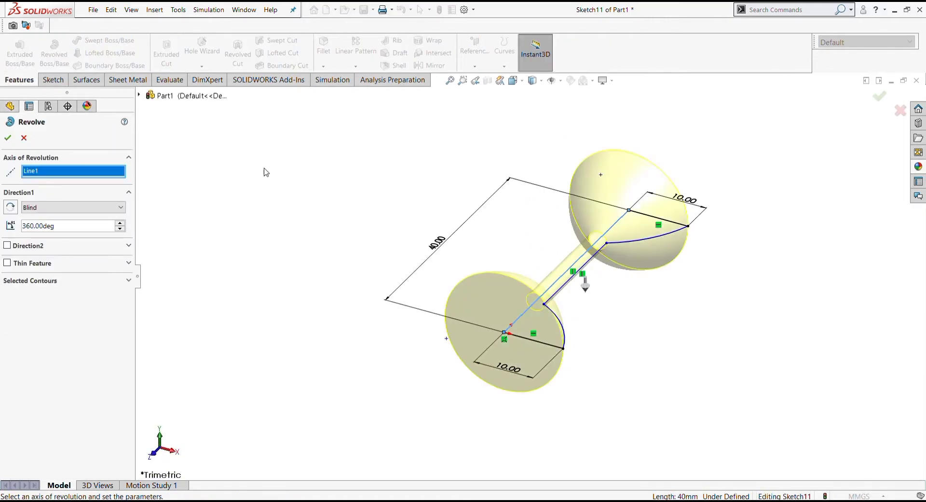
pyautogui.moveTo(506, 304)
pyautogui.mouseDown(button='middle')
pyautogui.moveTo(558, 345)
pyautogui.moveTo(573, 291)
pyautogui.moveTo(554, 287)
pyautogui.mouseUp(button='middle')
pyautogui.scroll(3, 553, 287)
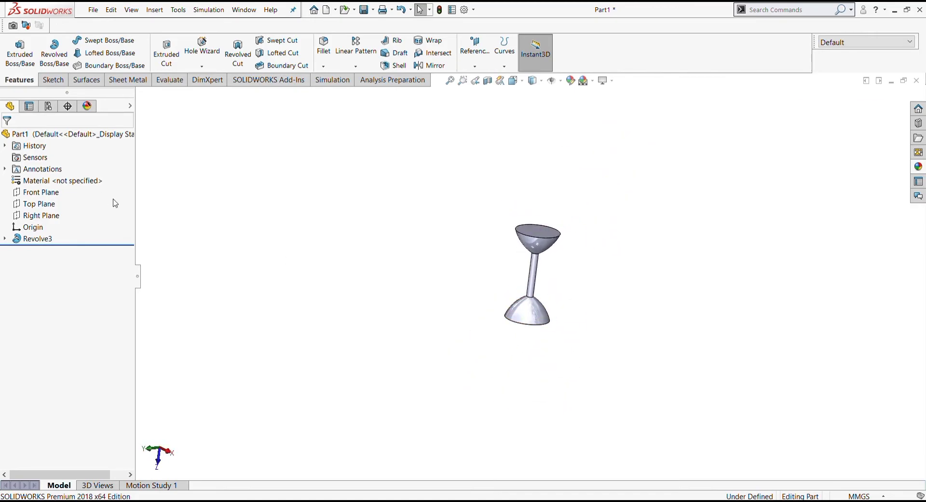
# Start a new sketch on the Top Plane viewed straight on from the top.
pyautogui.click(38, 204)
pyautogui.click(63, 78)
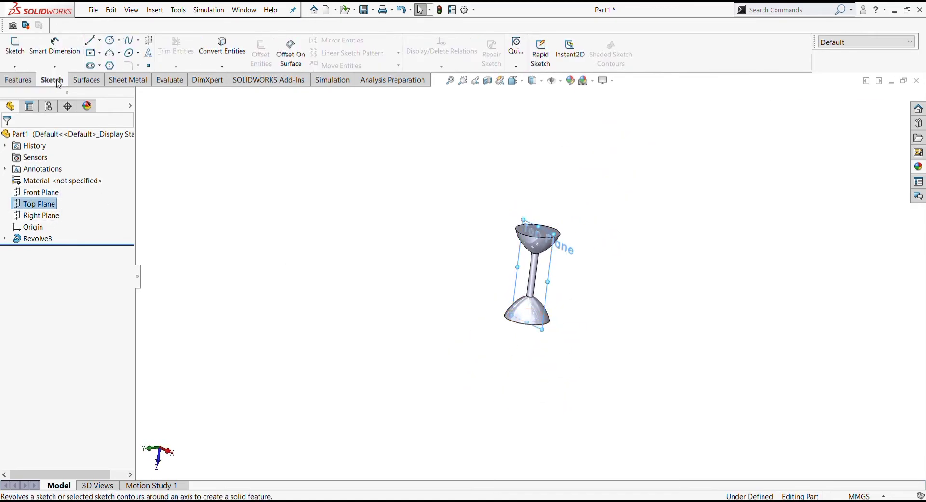
pyautogui.click(15, 45)
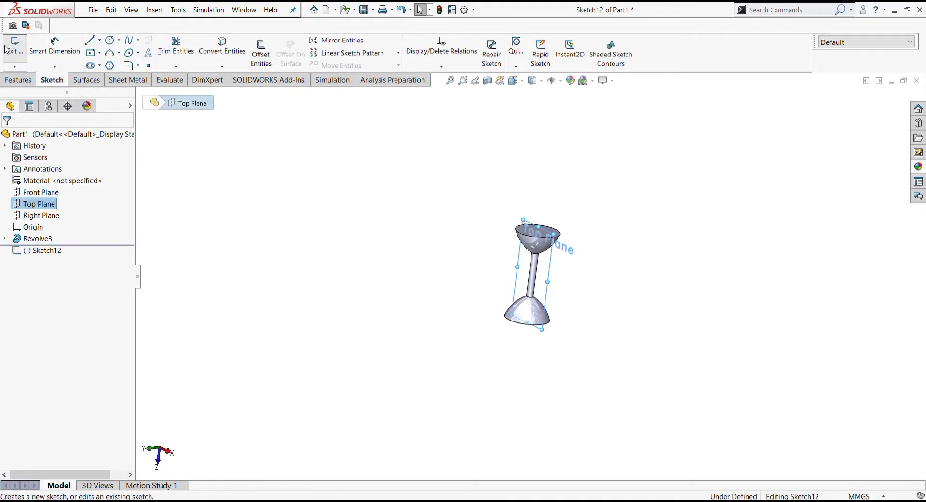
pyautogui.click(514, 80)
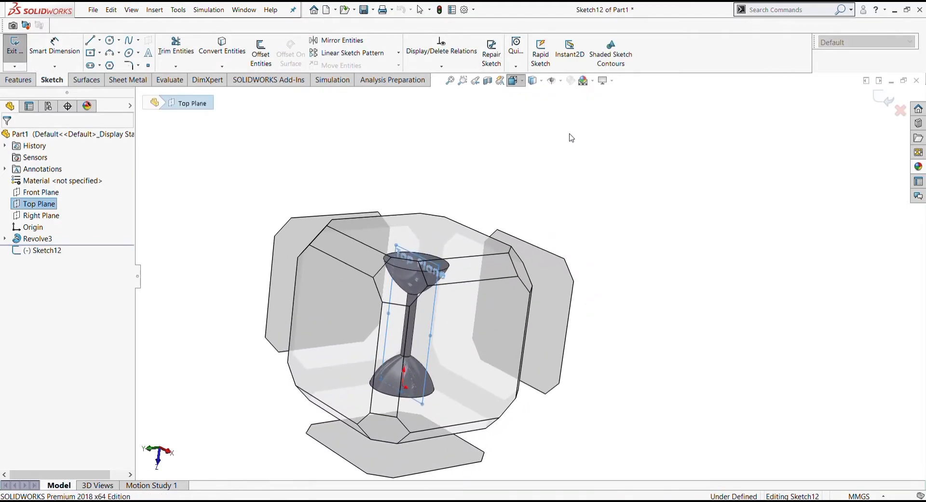
pyautogui.hotkey('ctrl', '8')
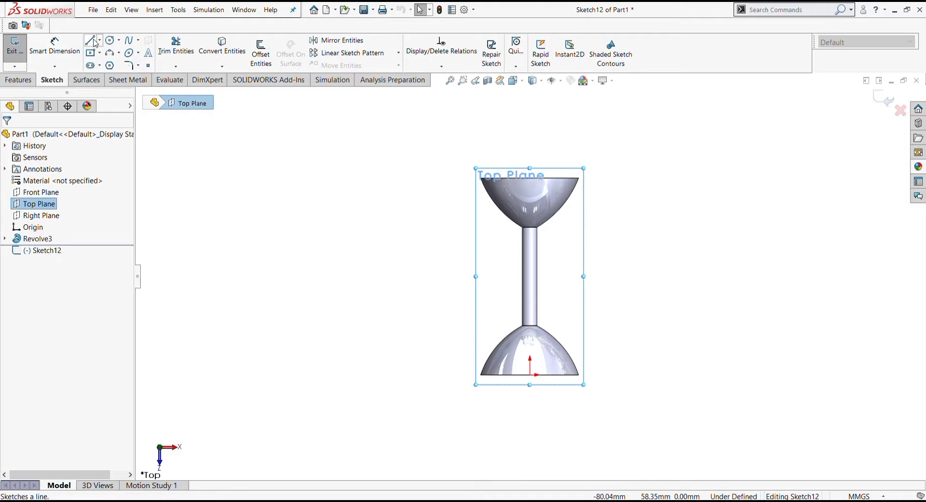
# Draw a closed pointed line outline from the origin: top line, two angled segments, bottom line, vertical edge.
pyautogui.click(95, 43)
pyautogui.click(530, 374)
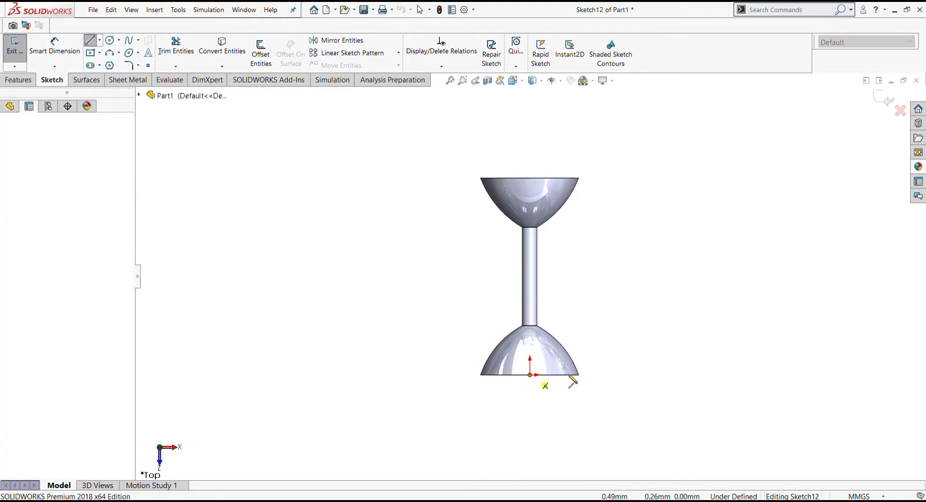
pyautogui.click(619, 374)
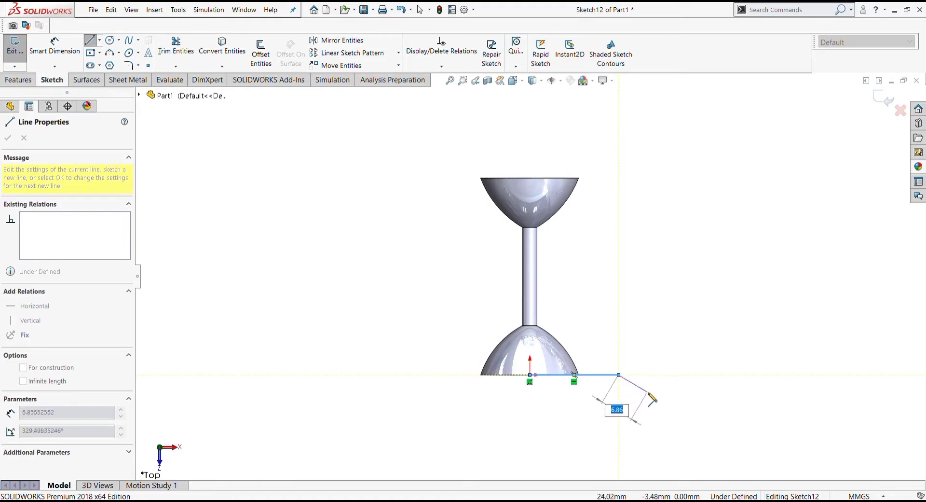
pyautogui.click(648, 397)
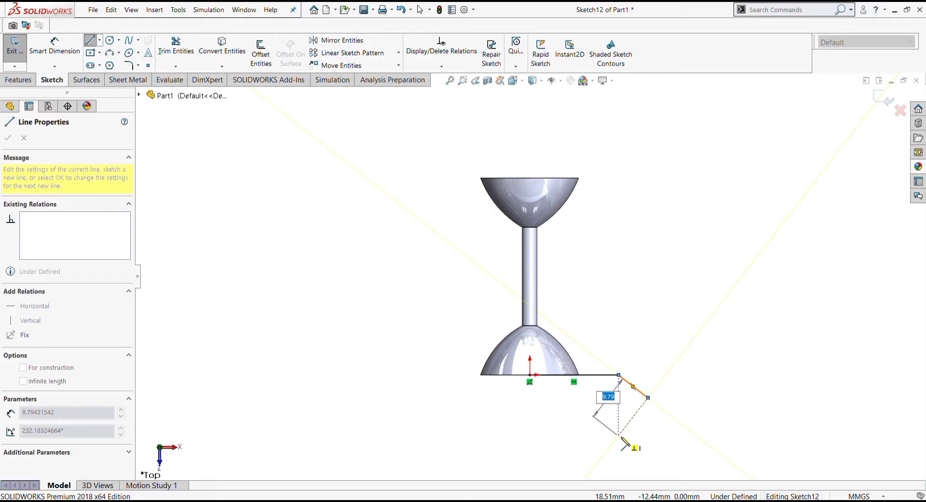
pyautogui.click(619, 436)
pyautogui.doubleClick(529, 433)
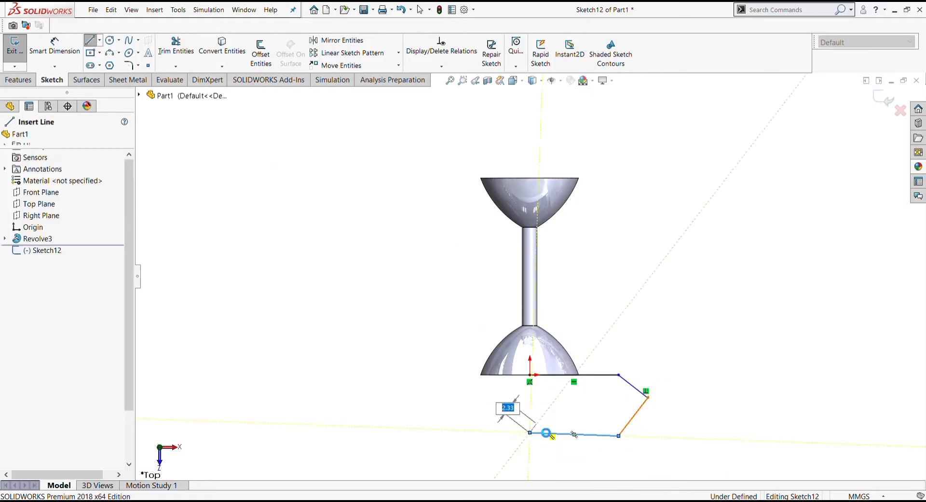
pyautogui.hotkey('ctrl', 'z')
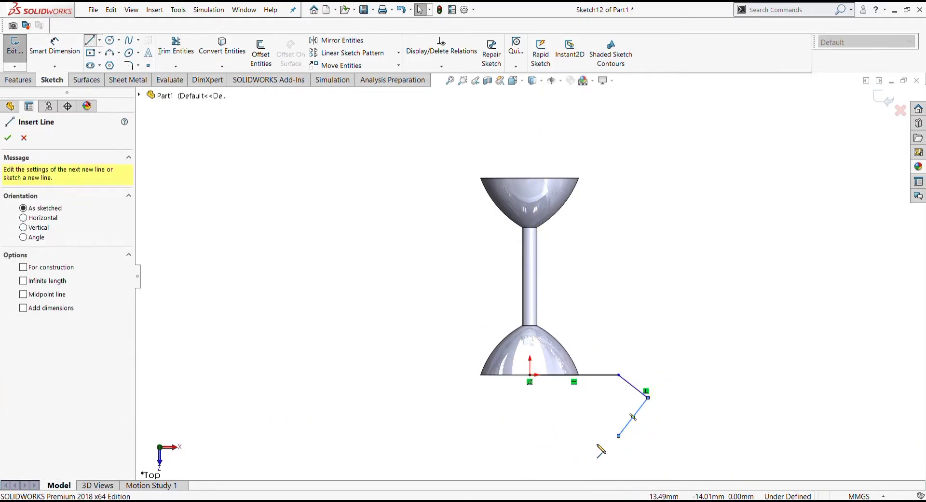
pyautogui.click(618, 435)
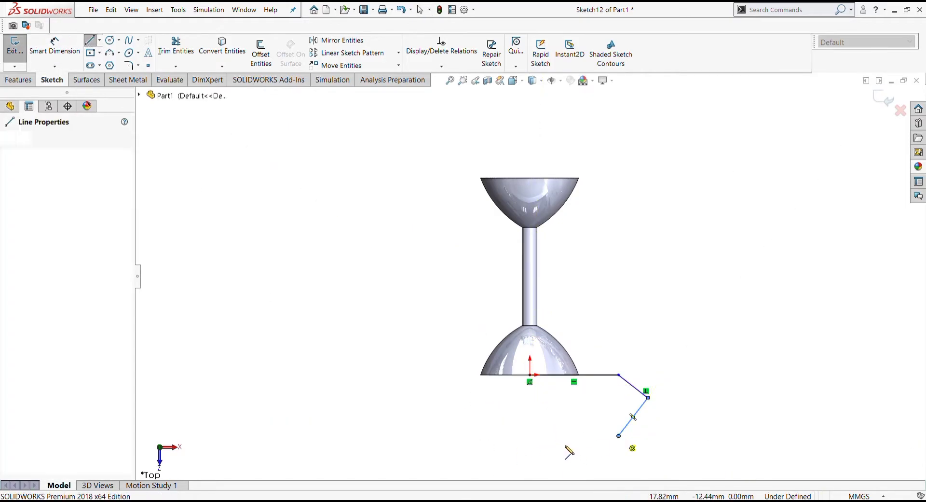
pyautogui.doubleClick(529, 436)
pyautogui.click(530, 436)
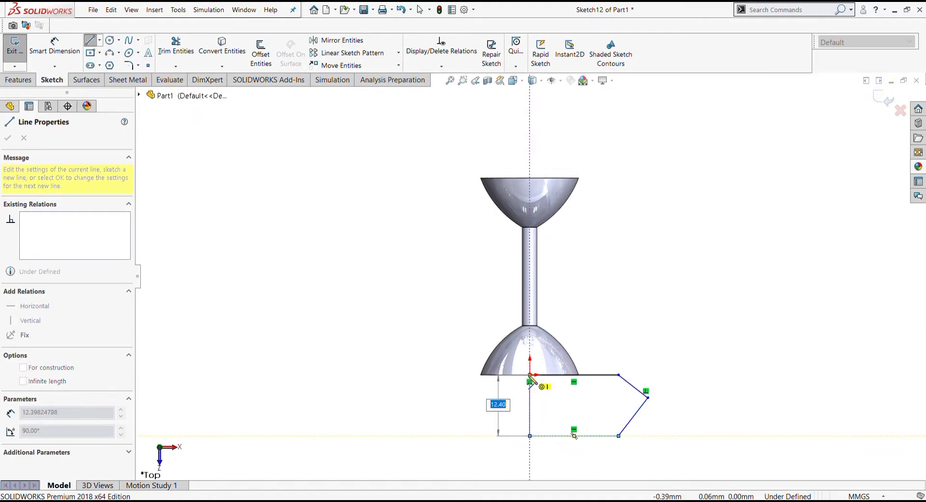
pyautogui.click(530, 374)
# Dimension the pointed outline's bottom line at 18 mm and its top line at 16 mm.
pyautogui.press('d')
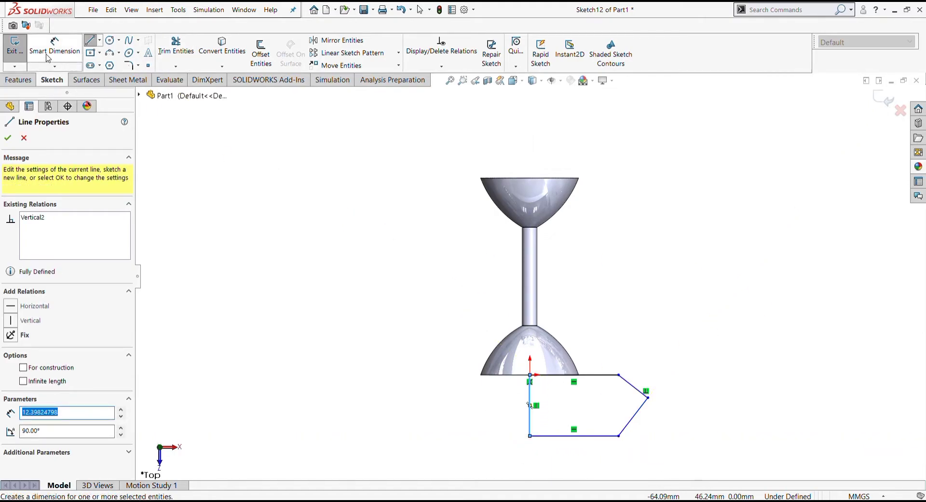
pyautogui.click(607, 439)
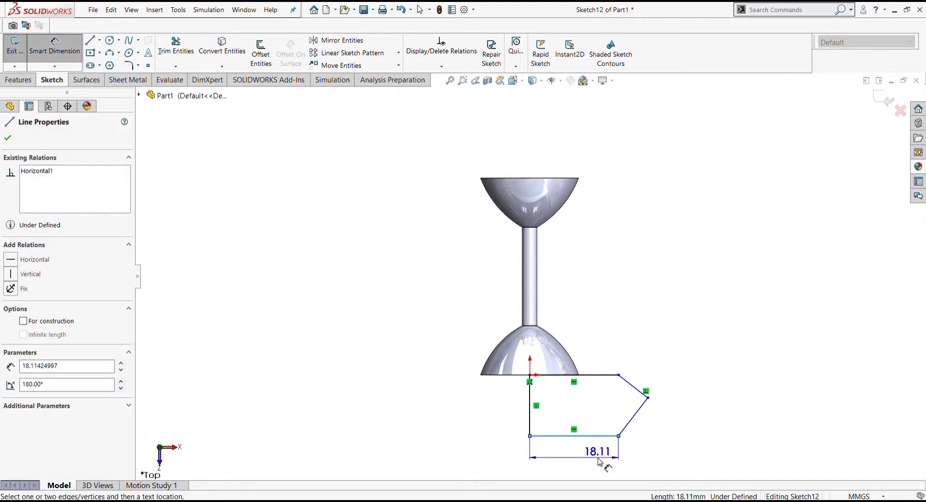
pyautogui.click(593, 462)
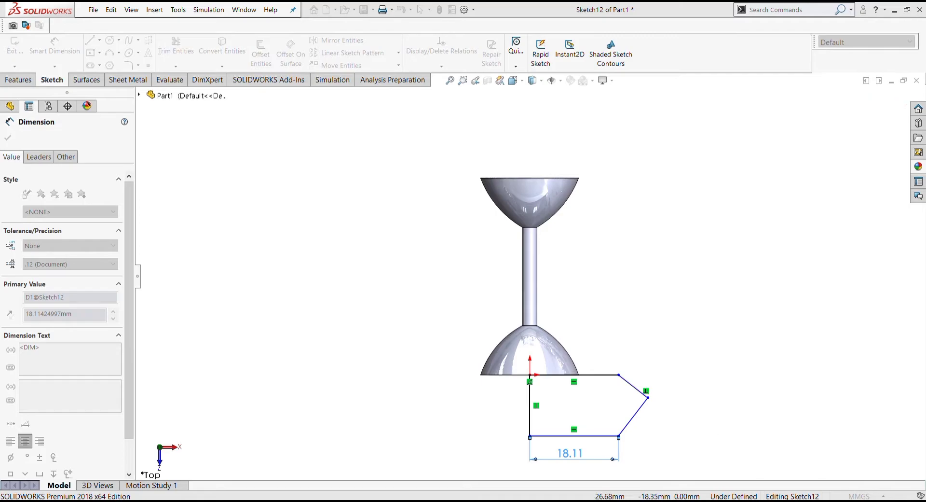
pyautogui.write('18')
pyautogui.press('Return')
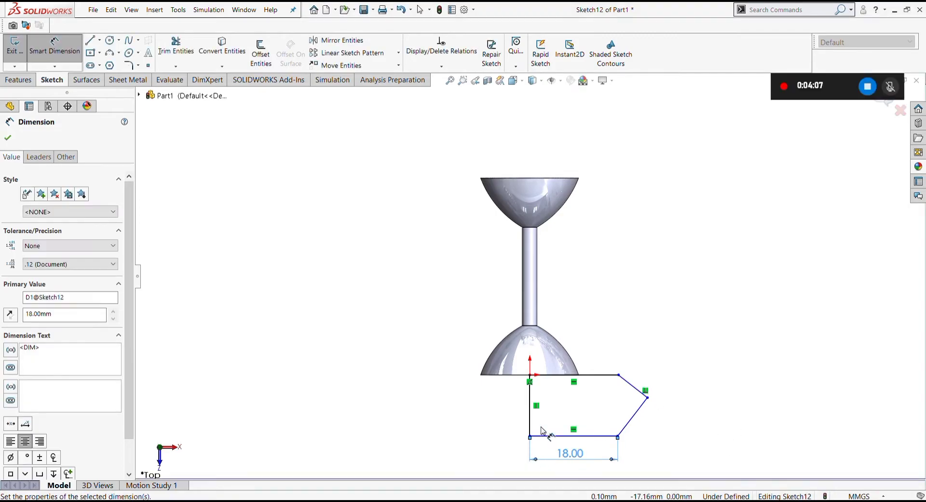
pyautogui.click(599, 377)
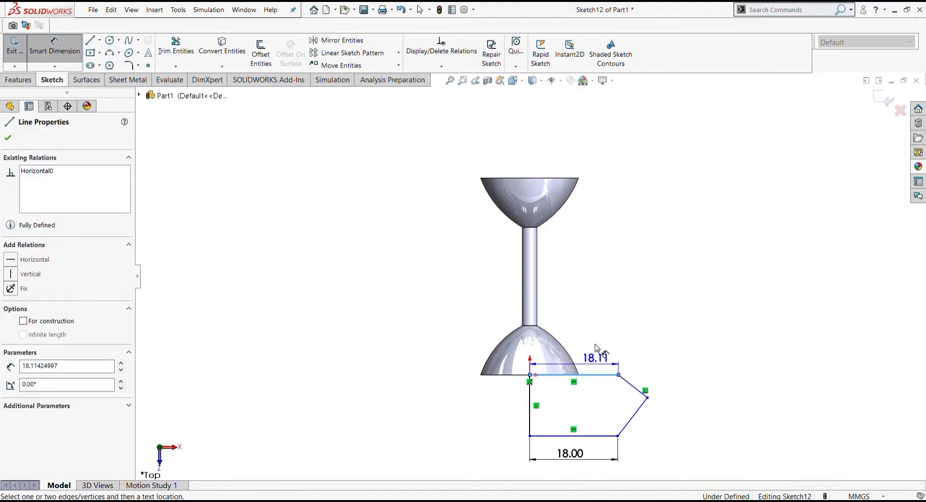
pyautogui.click(589, 341)
pyautogui.write('16')
pyautogui.press('Return')
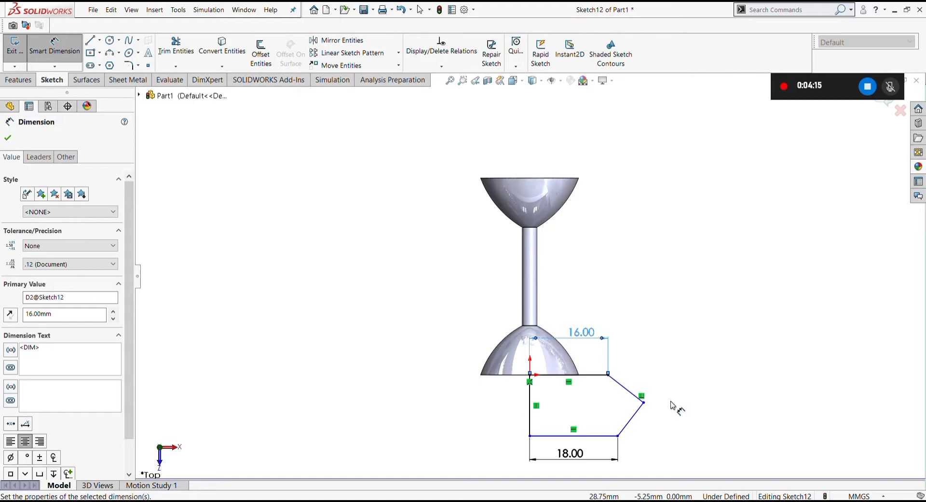
pyautogui.click(643, 403)
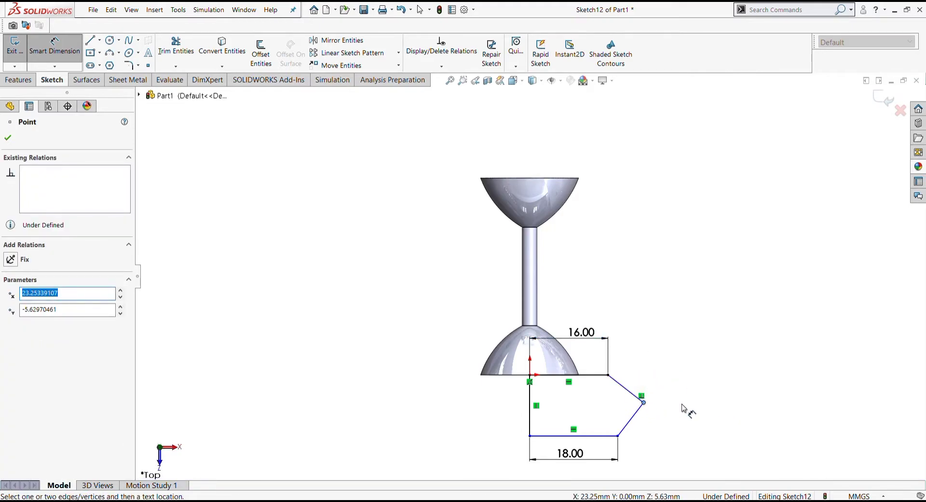
pyautogui.click(19, 79)
# Revolve the pointed outline 360° about its vertical edge, creating the Revolve4 base disc.
pyautogui.click(54, 50)
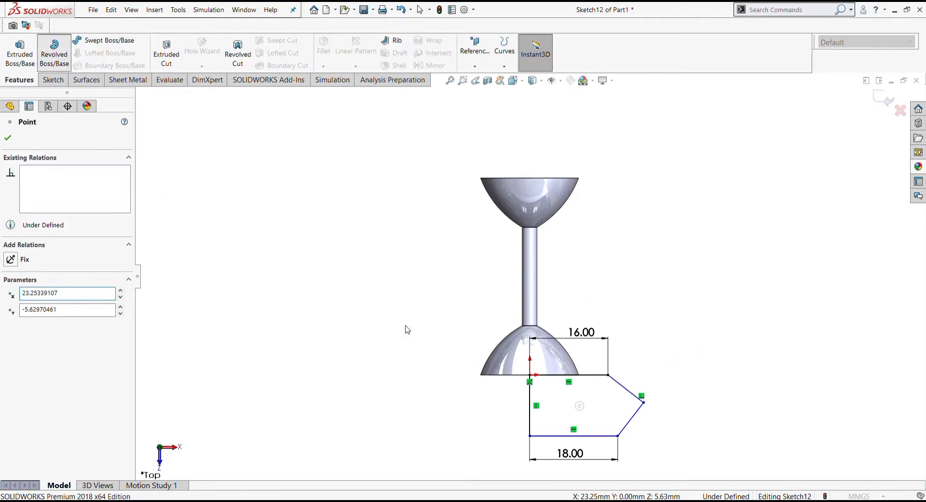
pyautogui.click(530, 427)
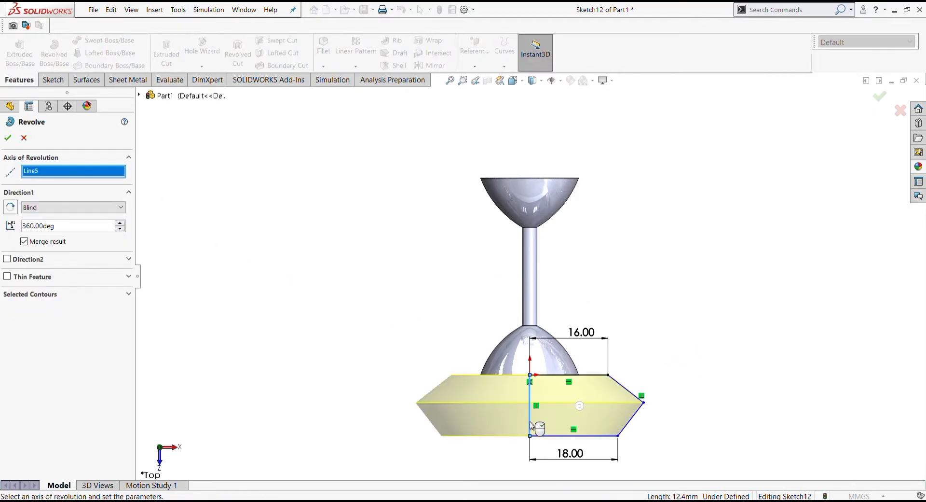
pyautogui.click(9, 139)
pyautogui.moveTo(351, 279)
pyautogui.mouseDown(button='middle')
pyautogui.moveTo(487, 426)
pyautogui.moveTo(485, 344)
pyautogui.moveTo(476, 336)
pyautogui.moveTo(473, 388)
pyautogui.mouseUp(button='middle')
pyautogui.scroll(-3, 473, 388)
# Round the disc's outer rim with a 2 mm fillet.
pyautogui.click(323, 46)
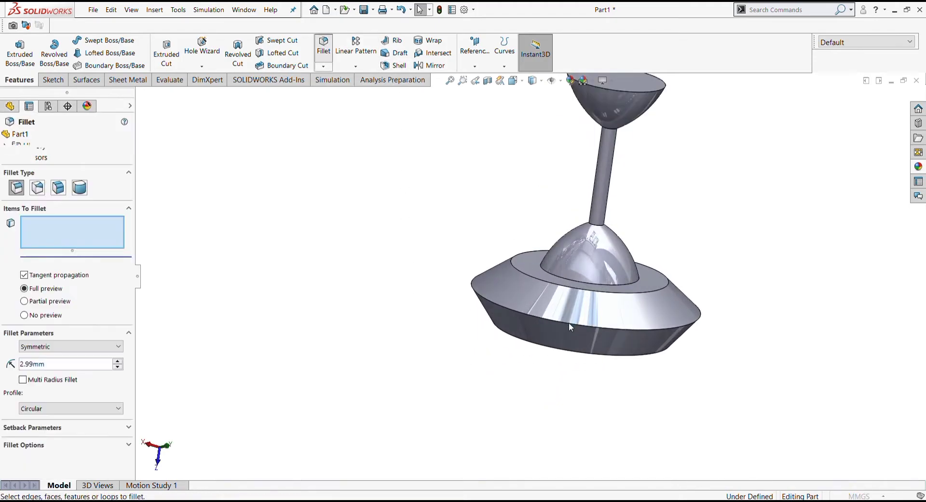
pyautogui.click(568, 323)
pyautogui.write('2')
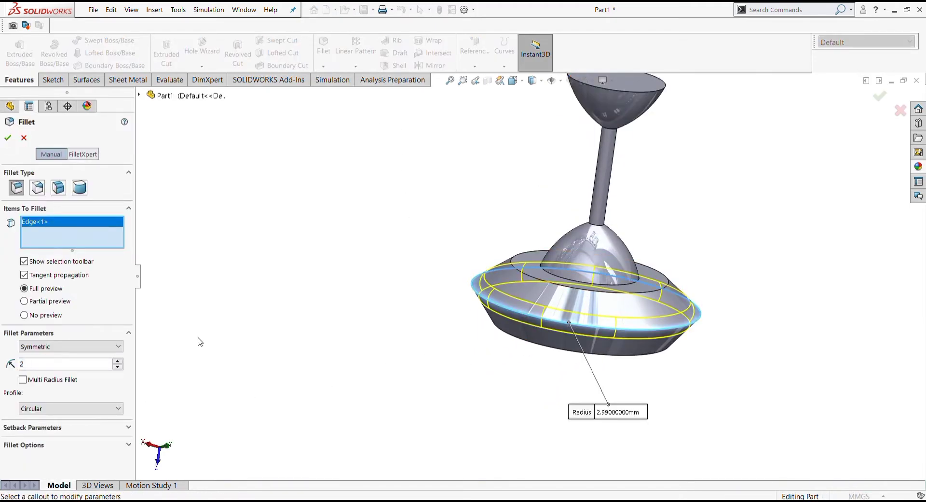
pyautogui.press('Return')
pyautogui.click(8, 138)
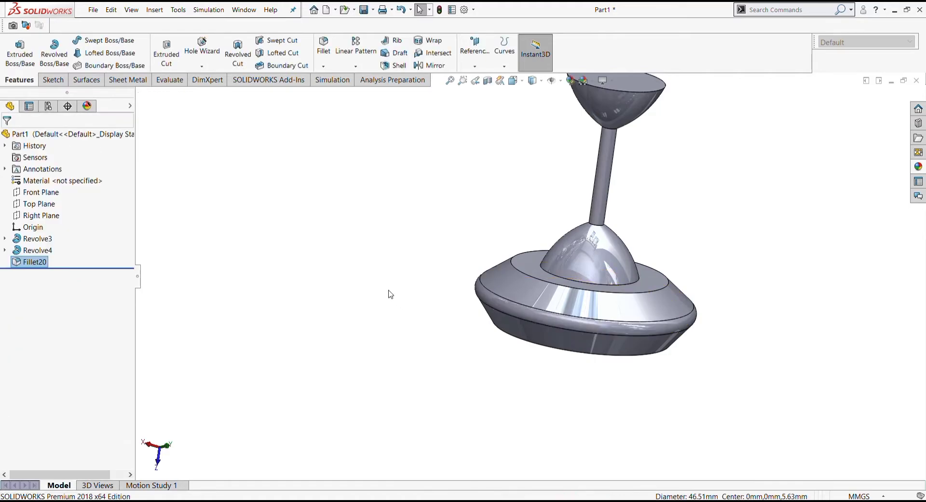
# Apply a 2 mm fillet to the ring edge around the dome.
pyautogui.moveTo(388, 291)
pyautogui.mouseDown(button='middle')
pyautogui.moveTo(542, 368)
pyautogui.moveTo(553, 291)
pyautogui.moveTo(561, 300)
pyautogui.moveTo(563, 273)
pyautogui.moveTo(448, 378)
pyautogui.moveTo(398, 209)
pyautogui.mouseUp(button='middle')
pyautogui.scroll(3, 545, 222)
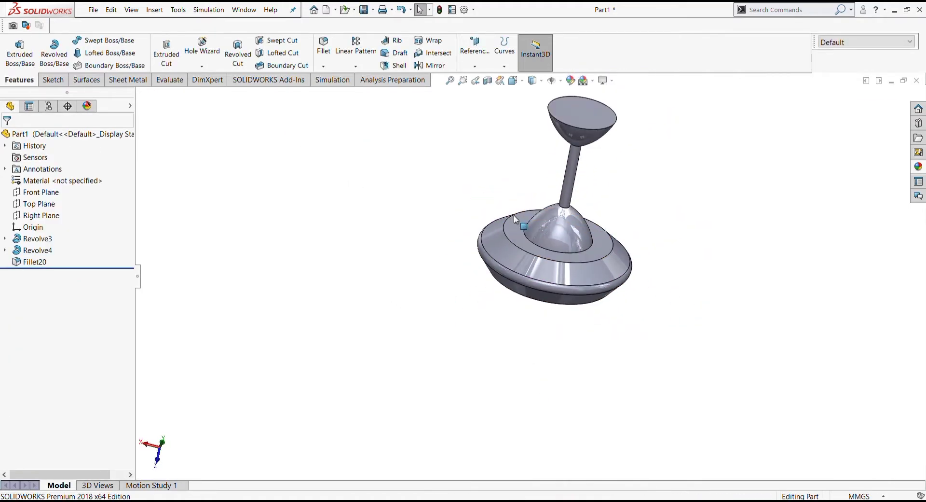
pyautogui.moveTo(545, 222)
pyautogui.mouseDown(button='middle')
pyautogui.moveTo(548, 306)
pyautogui.moveTo(618, 374)
pyautogui.moveTo(562, 252)
pyautogui.mouseUp(button='middle')
pyautogui.scroll(-2, 562, 251)
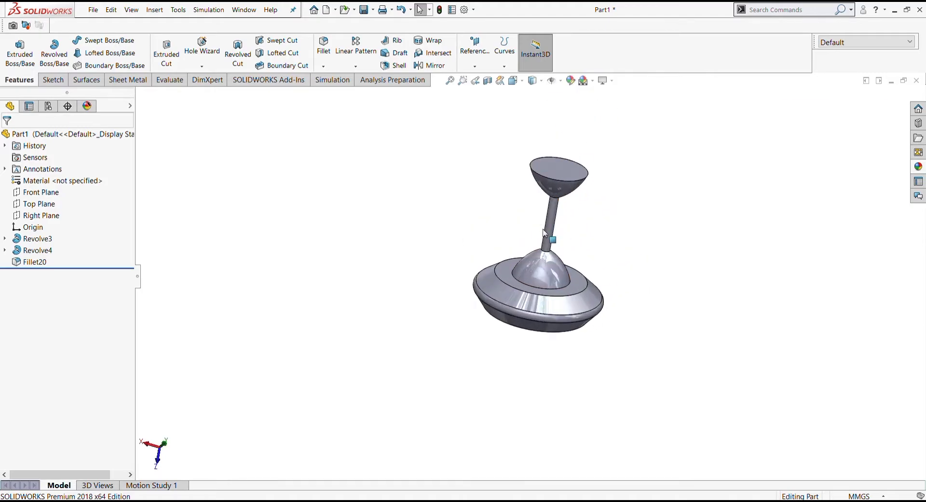
pyautogui.scroll(-1, 588, 275)
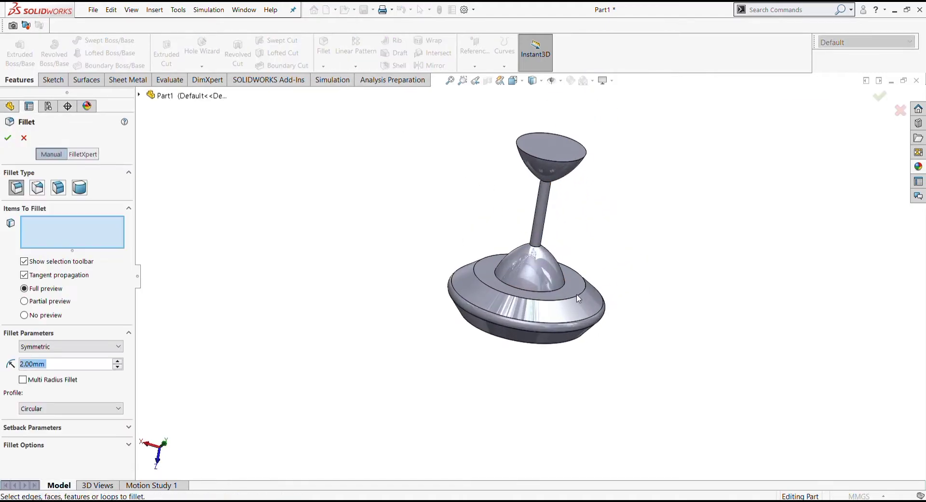
pyautogui.click(572, 300)
pyautogui.click(8, 138)
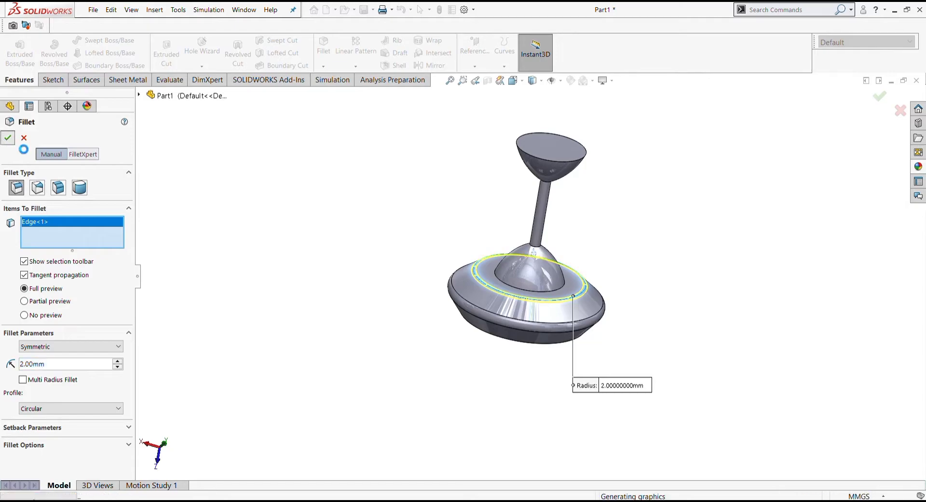
# Fillet the disc's underside edge at 2 mm.
pyautogui.click(324, 48)
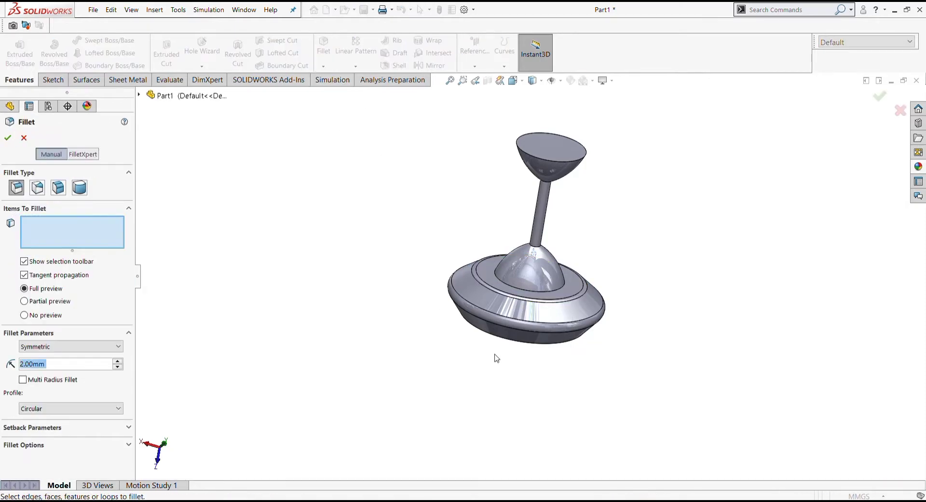
pyautogui.moveTo(493, 357); pyautogui.dragTo(531, 297, button='middle')
pyautogui.click(531, 297)
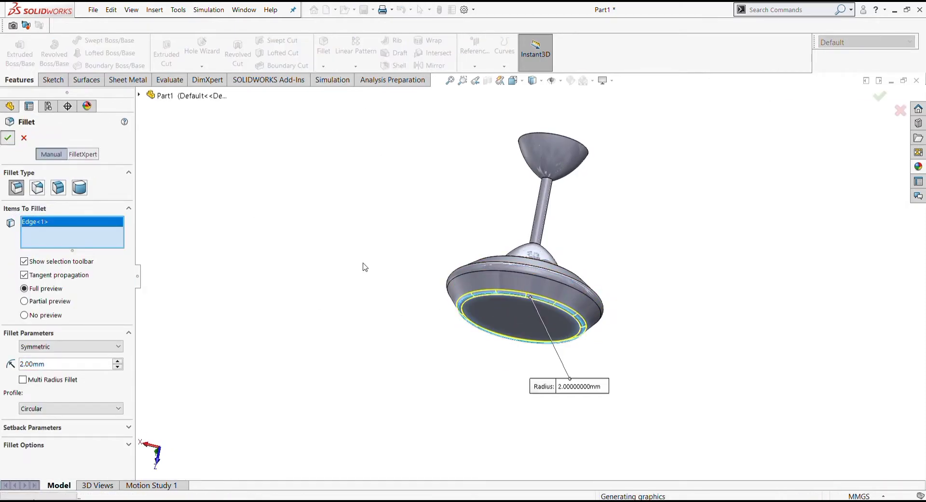
pyautogui.click(8, 137)
pyautogui.moveTo(521, 217)
pyautogui.mouseDown(button='middle')
pyautogui.moveTo(549, 271)
pyautogui.moveTo(434, 270)
pyautogui.moveTo(386, 290)
pyautogui.mouseUp(button='middle')
pyautogui.scroll(3, 550, 271)
pyautogui.scroll(-5, 555, 285)
pyautogui.scroll(-5, 563, 300)
pyautogui.scroll(3, 335, 245)
pyautogui.click(41, 192)
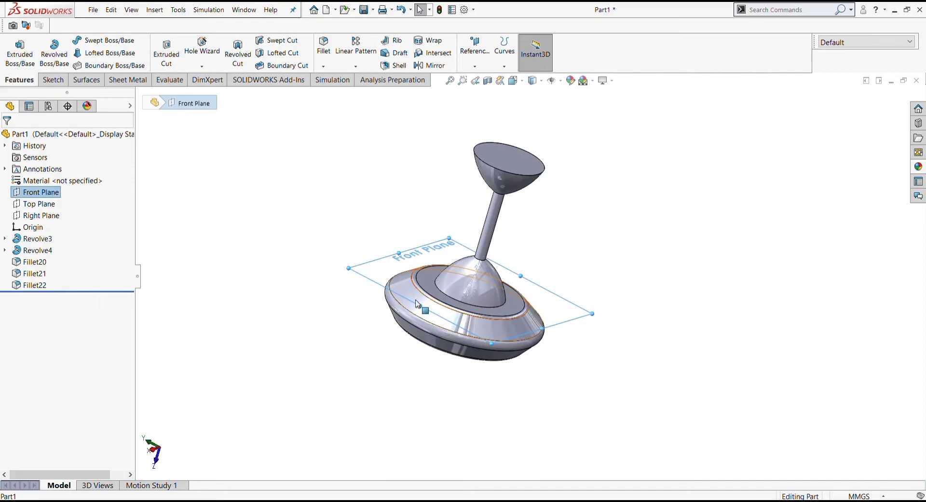
pyautogui.click(39, 204)
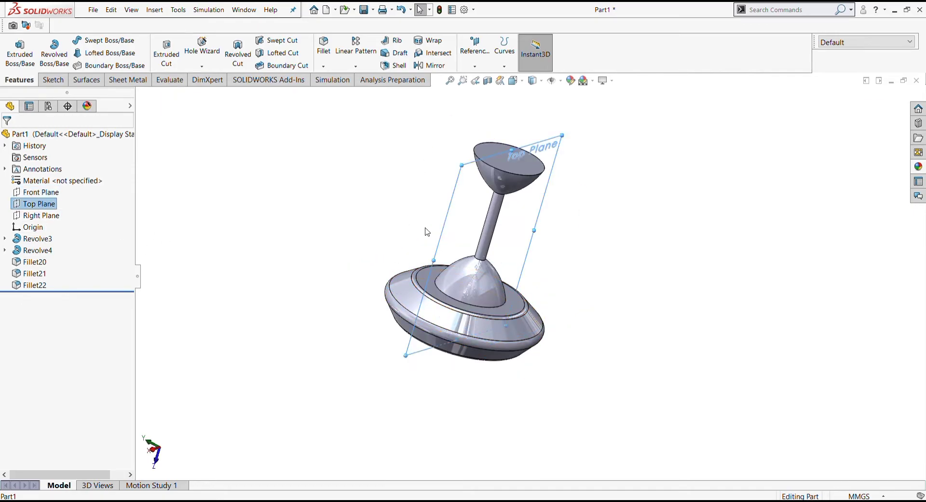
pyautogui.click(52, 79)
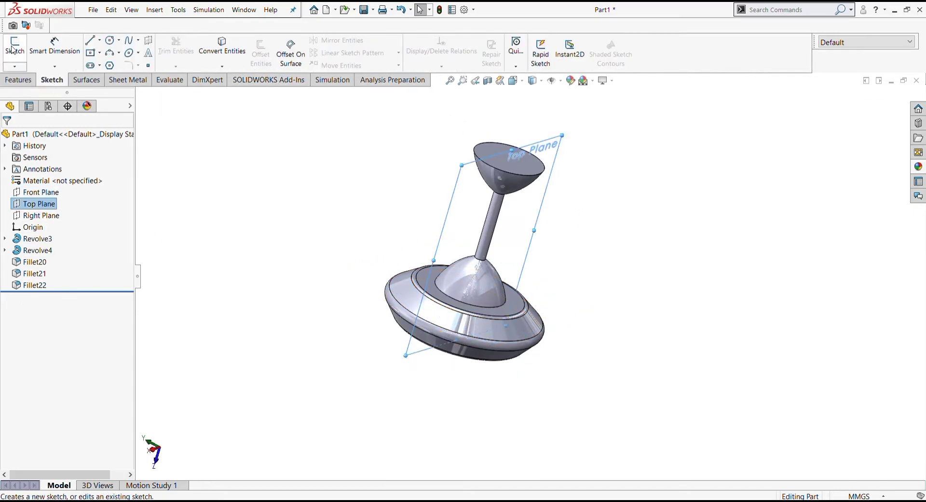
pyautogui.click(14, 46)
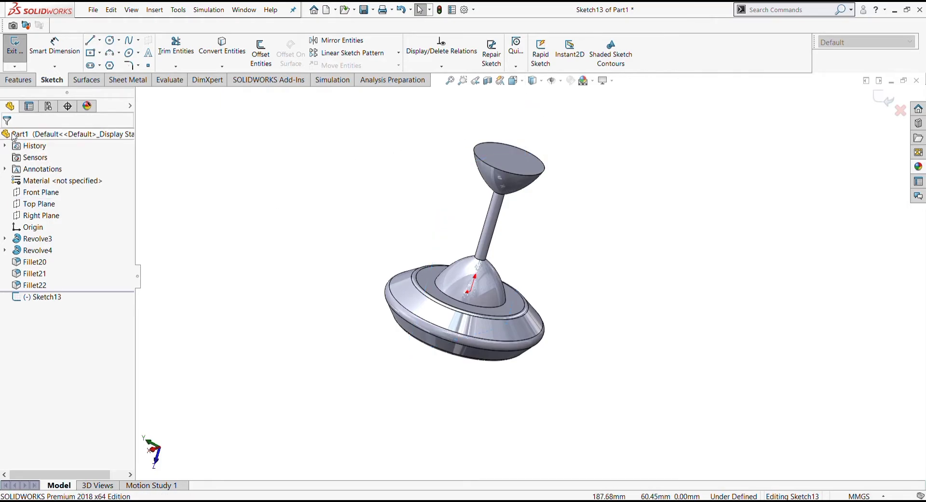
pyautogui.click(15, 46)
pyautogui.click(48, 205)
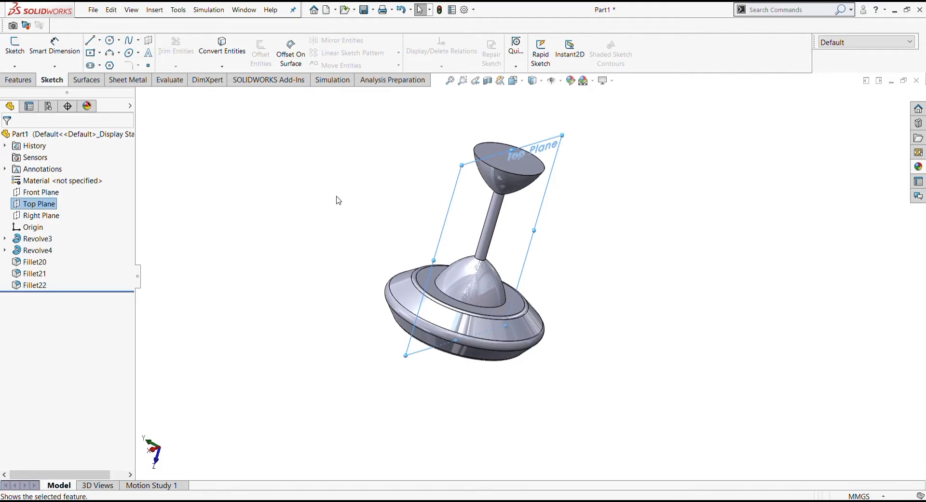
# Create reference plane Plane3 offset 100 mm from the Top Plane.
pyautogui.click(12, 79)
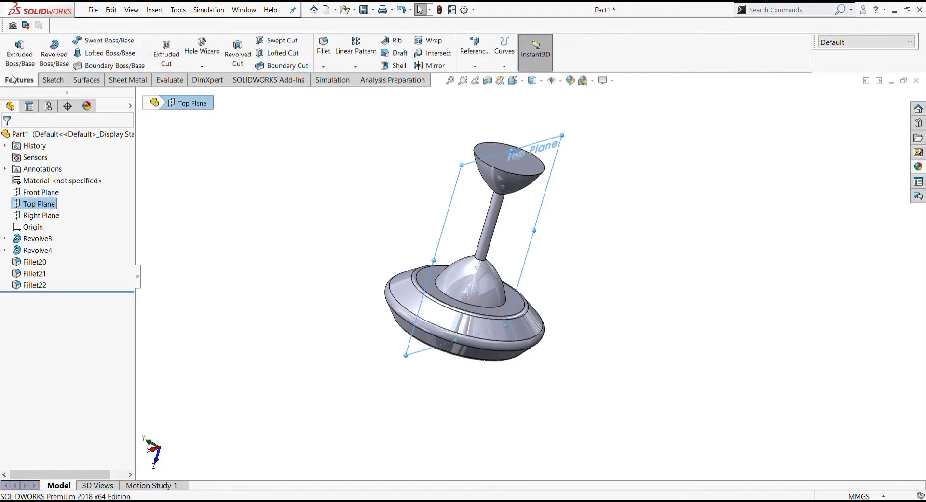
pyautogui.click(485, 72)
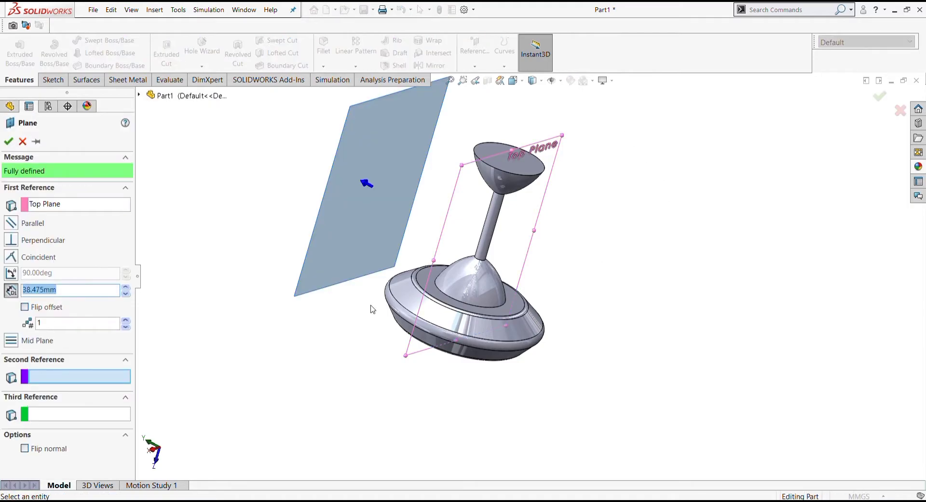
pyautogui.moveTo(384, 397); pyautogui.dragTo(413, 372, button='middle')
pyautogui.scroll(5, 426, 331)
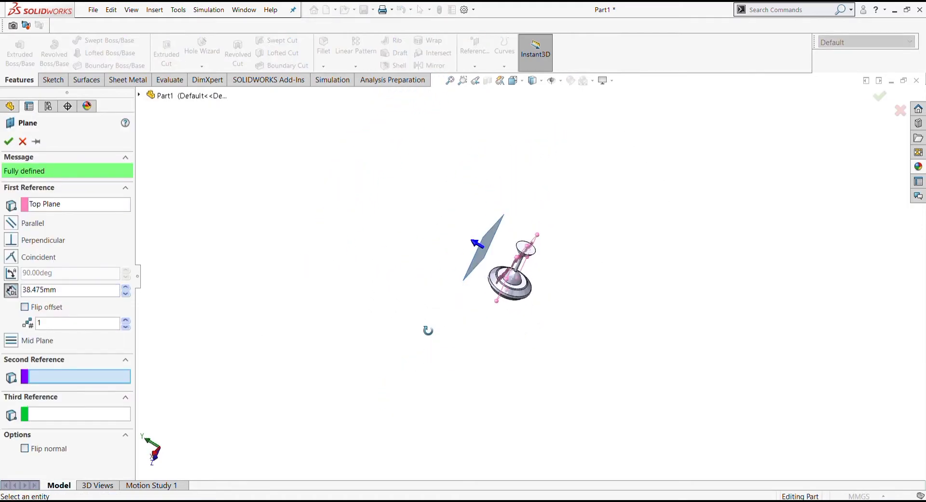
pyautogui.click(126, 287)
pyautogui.click(126, 288)
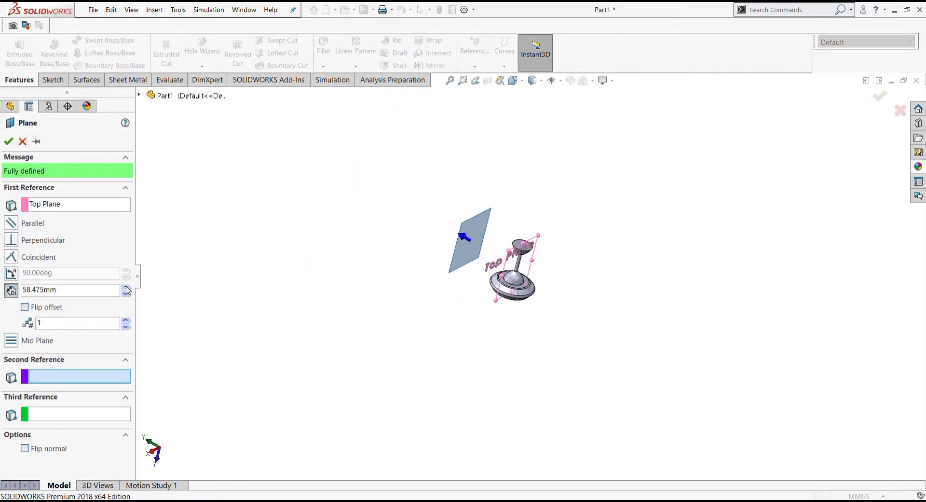
pyautogui.click(127, 288)
pyautogui.click(126, 287)
pyautogui.moveTo(405, 294)
pyautogui.mouseDown(button='middle')
pyautogui.moveTo(413, 336)
pyautogui.moveTo(469, 300)
pyautogui.mouseUp(button='middle')
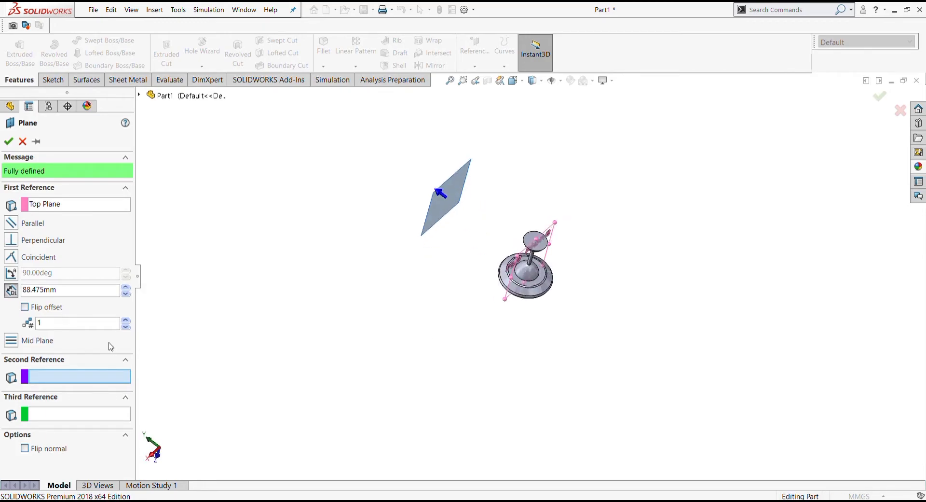
pyautogui.click(127, 287)
pyautogui.moveTo(386, 322)
pyautogui.mouseDown(button='middle')
pyautogui.moveTo(449, 302)
pyautogui.moveTo(422, 286)
pyautogui.mouseUp(button='middle')
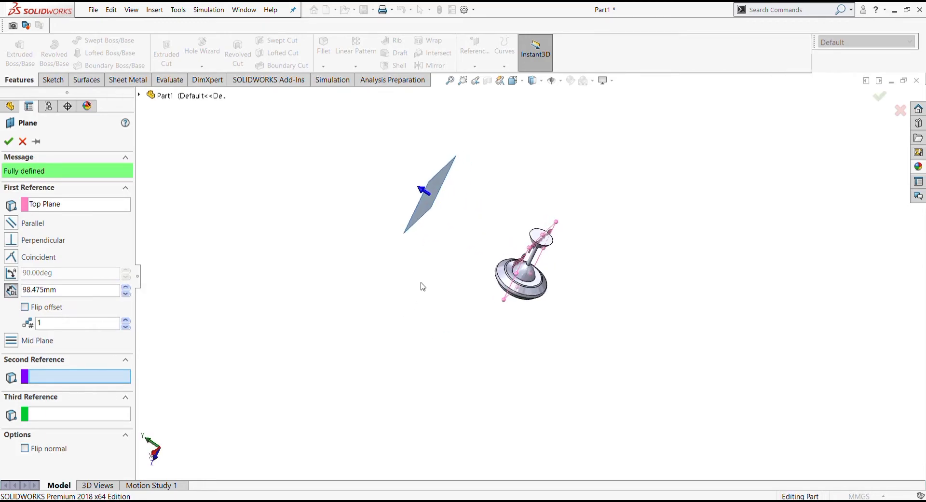
pyautogui.click(104, 298)
pyautogui.write('100')
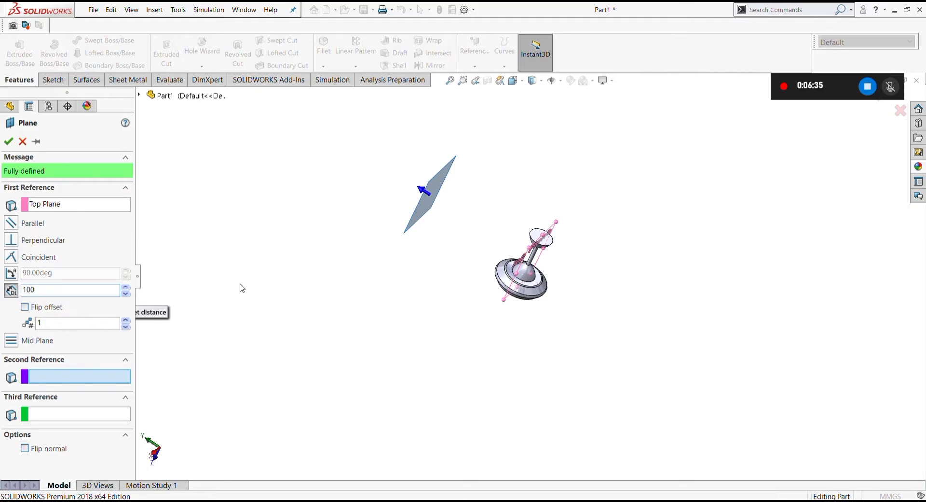
pyautogui.click(9, 141)
pyautogui.moveTo(420, 295)
pyautogui.mouseDown(button='middle')
pyautogui.moveTo(444, 341)
pyautogui.moveTo(363, 340)
pyautogui.moveTo(392, 306)
pyautogui.moveTo(500, 262)
pyautogui.mouseUp(button='middle')
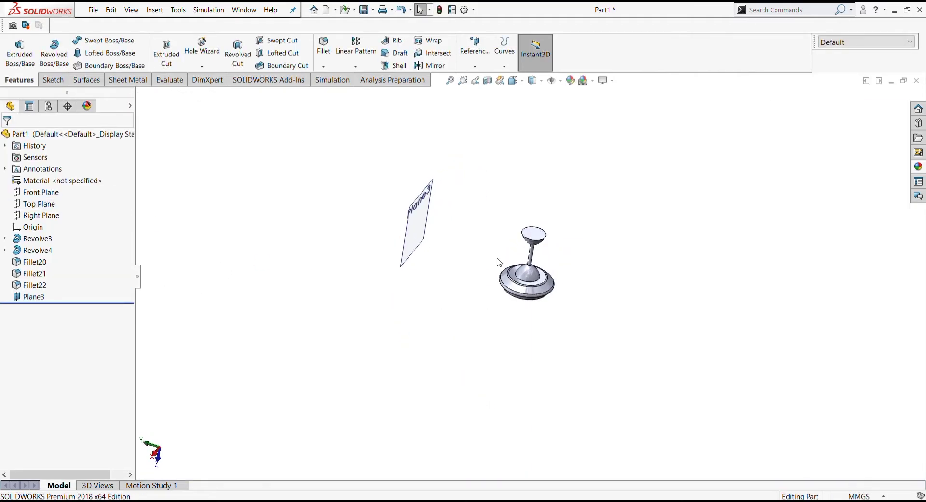
# Change Plane3's offset from the Top Plane to 110 mm.
pyautogui.moveTo(401, 282); pyautogui.dragTo(425, 270, button='middle')
pyautogui.click(431, 226)
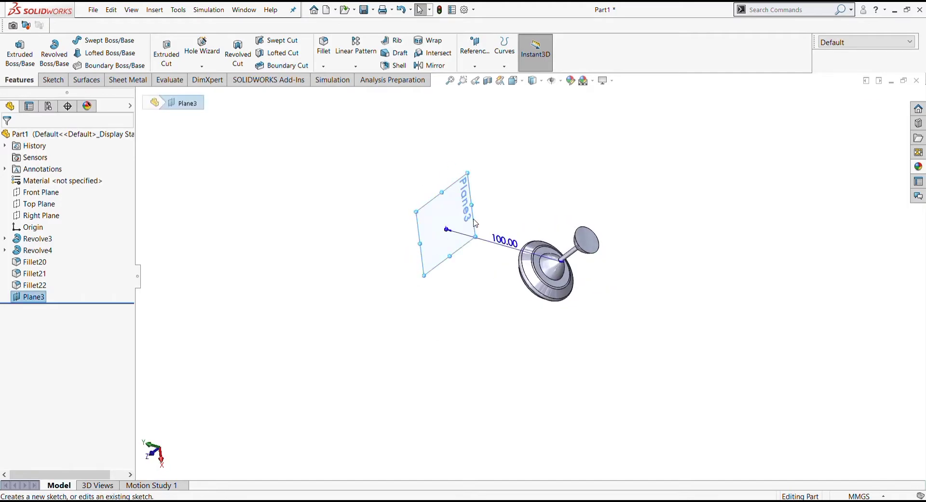
pyautogui.click(448, 205)
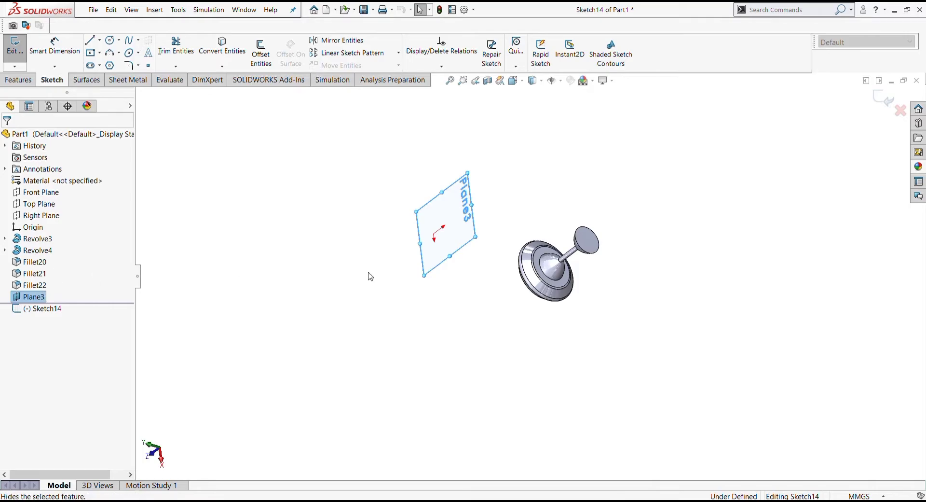
pyautogui.moveTo(370, 276); pyautogui.dragTo(471, 257, button='middle')
pyautogui.hotkey('ctrl', 'z')
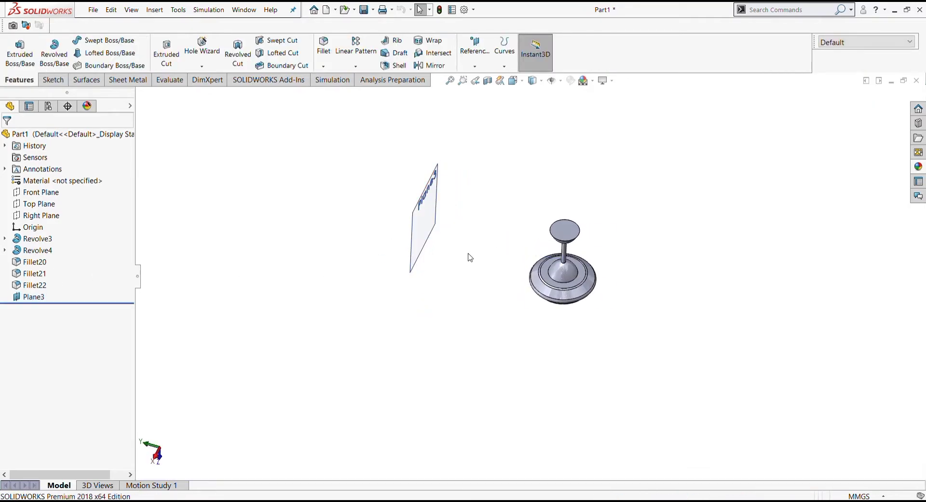
pyautogui.doubleClick(422, 241)
pyautogui.click(491, 237)
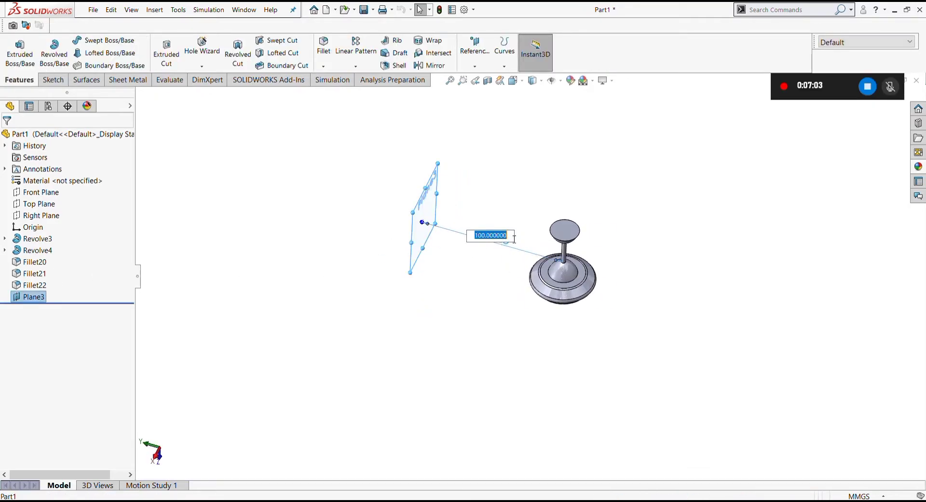
pyautogui.write('110')
pyautogui.press('Return')
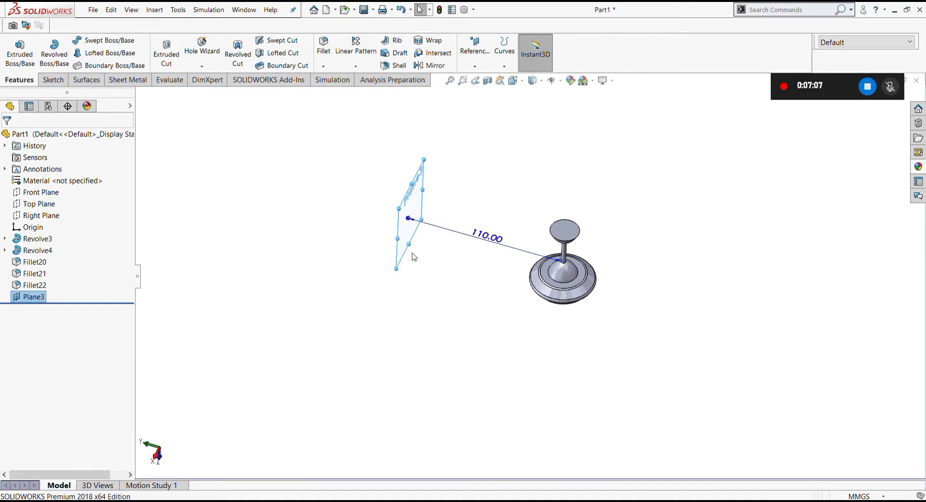
# Open a new sketch on Plane3 and bring up the view orientation choices.
pyautogui.click(266, 240)
pyautogui.moveTo(372, 259); pyautogui.dragTo(371, 253, button='middle')
pyautogui.click(413, 231)
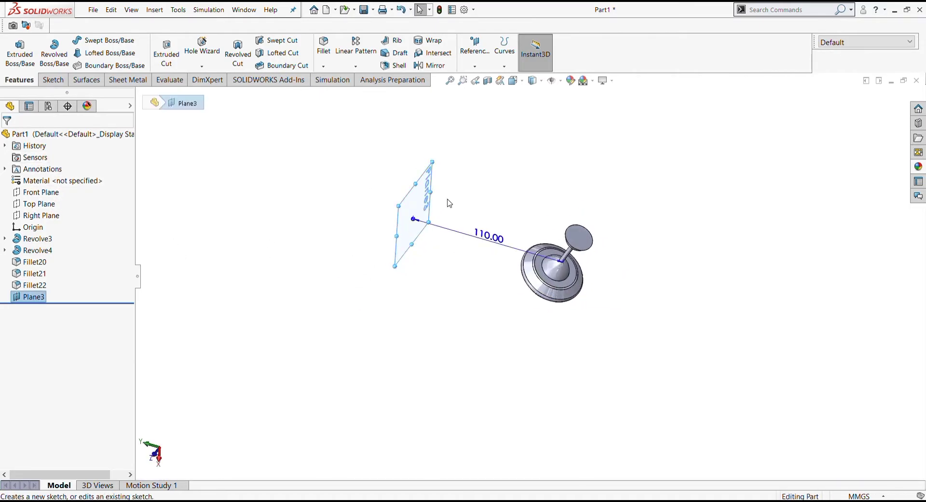
pyautogui.click(419, 207)
pyautogui.click(515, 80)
pyautogui.hotkey('ctrl', '8')
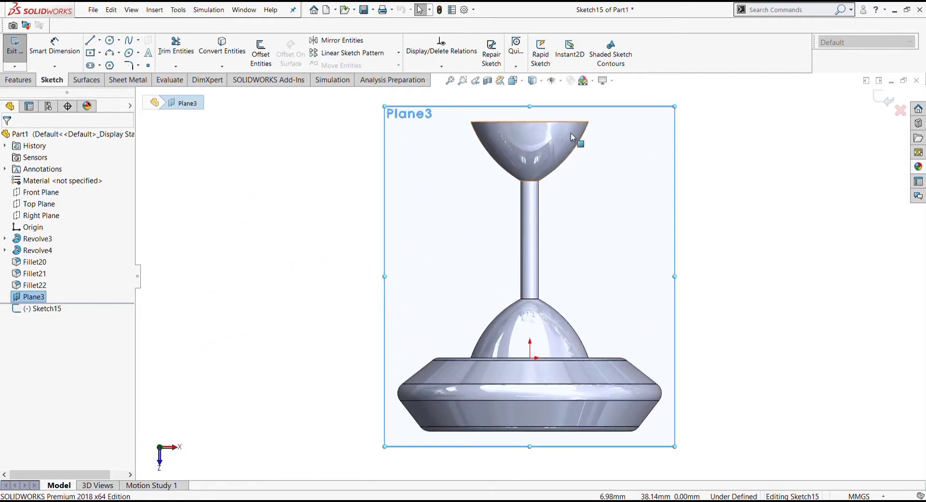
pyautogui.click(242, 311)
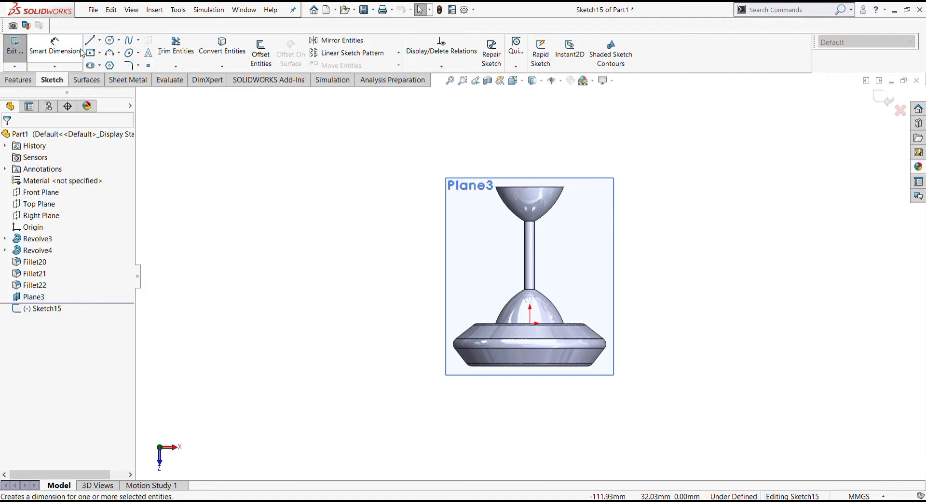
pyautogui.click(110, 40)
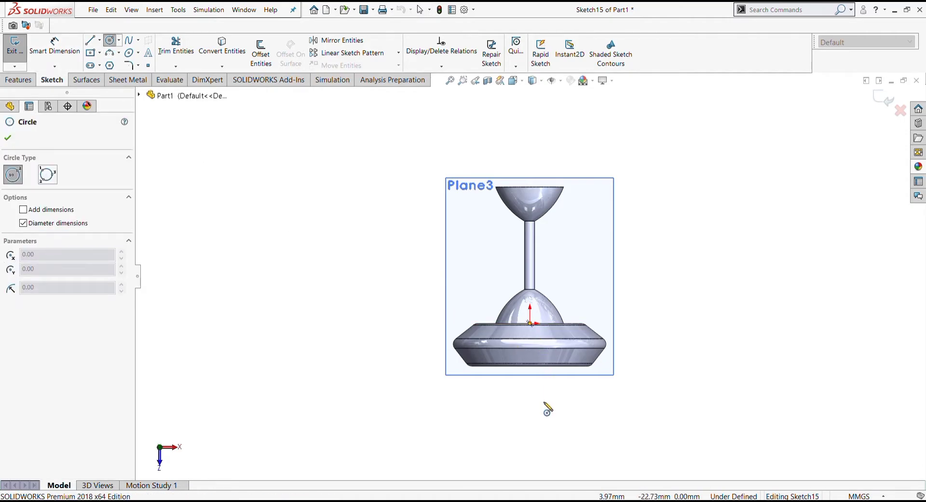
pyautogui.click(536, 394)
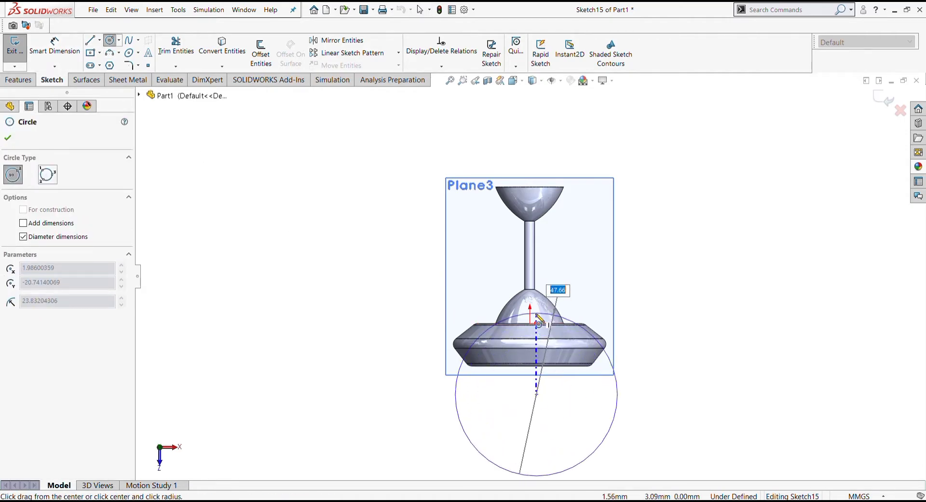
pyautogui.press('Escape')
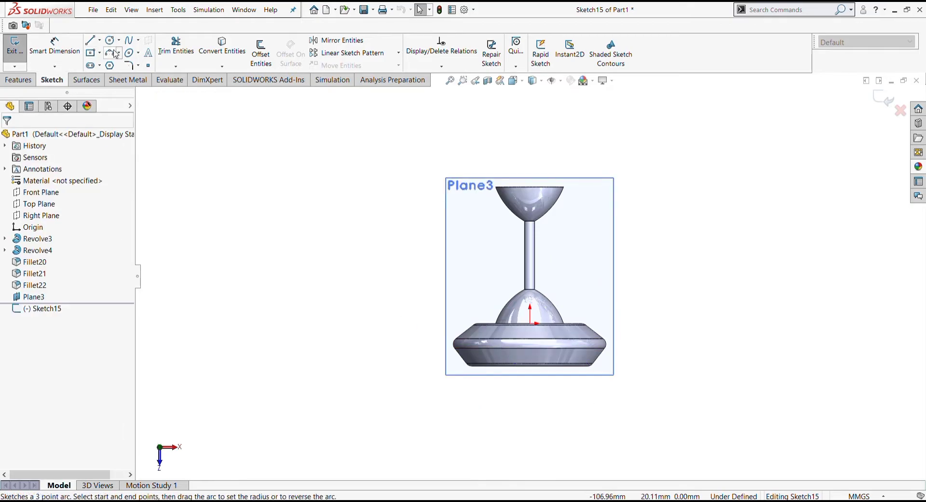
# Draw a three-point arc across the top of the canopy base.
pyautogui.click(110, 52)
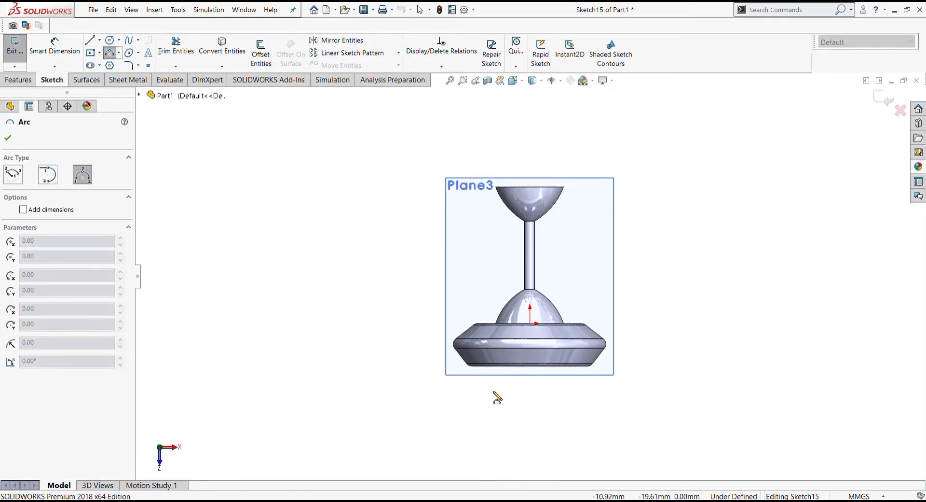
pyautogui.click(488, 334)
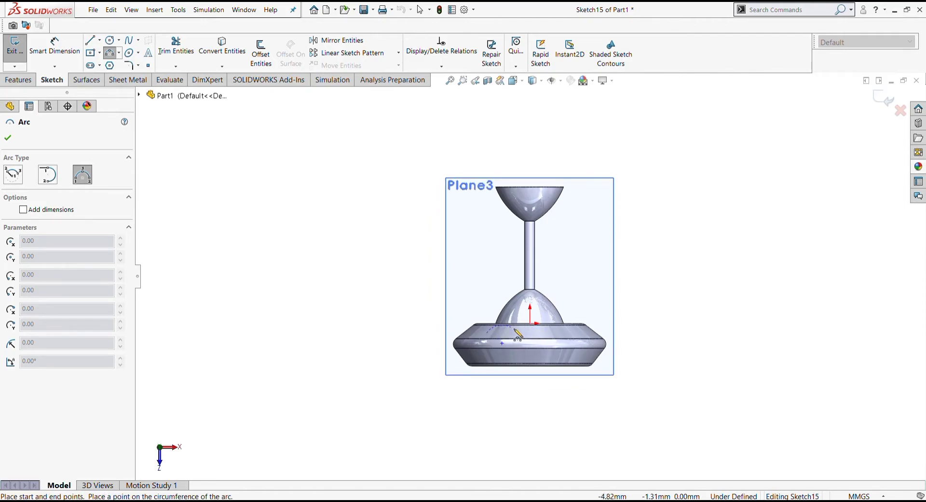
pyautogui.click(587, 337)
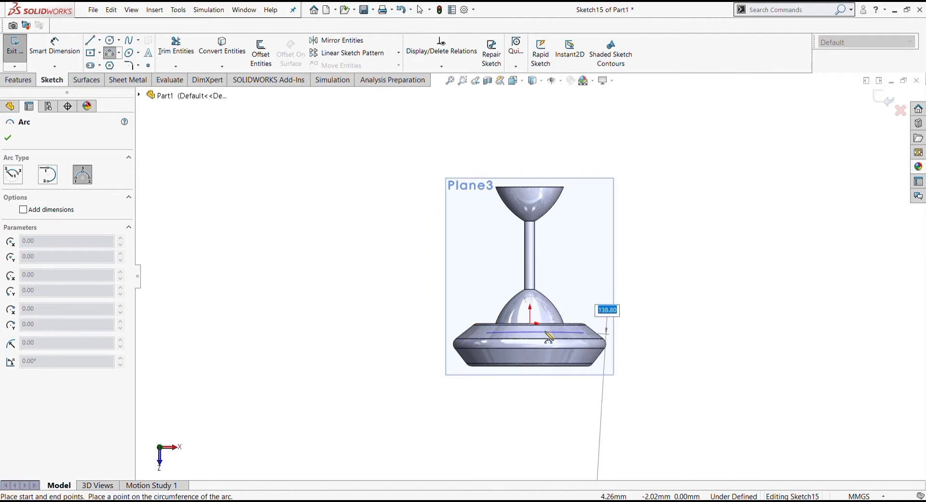
pyautogui.click(548, 333)
pyautogui.scroll(-2, 616, 365)
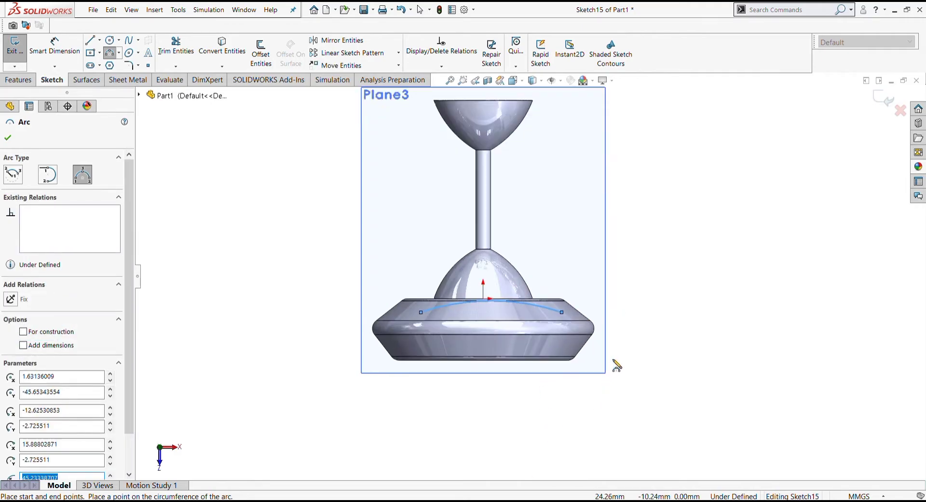
pyautogui.press('Escape')
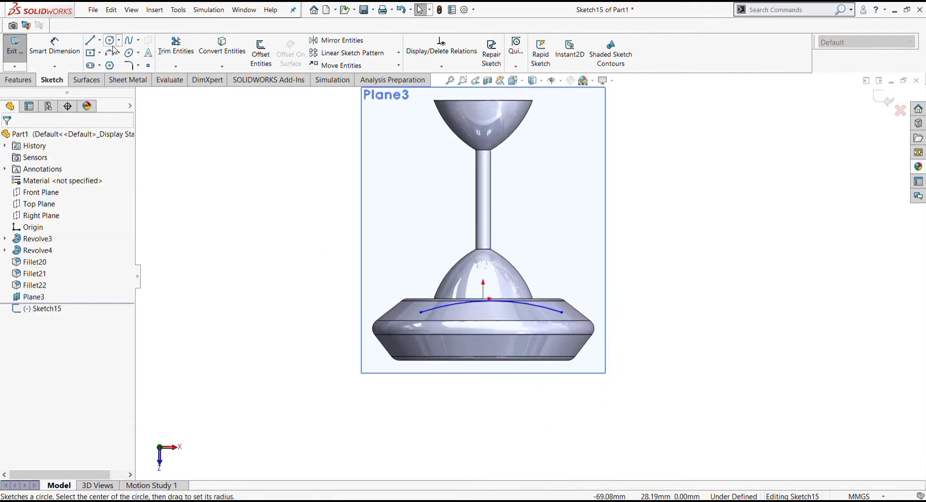
# Draw a vertical construction centreline through the middle of the arc.
pyautogui.click(90, 67)
pyautogui.click(483, 299)
pyautogui.click(483, 342)
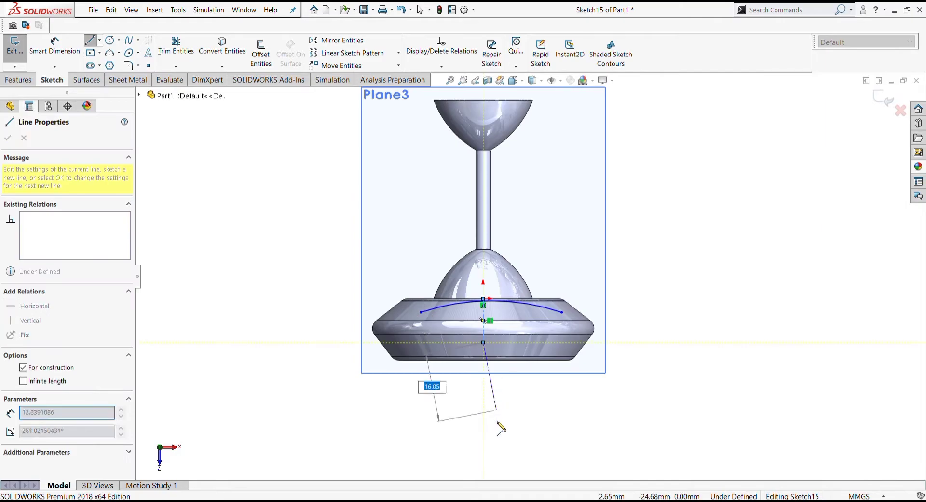
pyautogui.press('Escape')
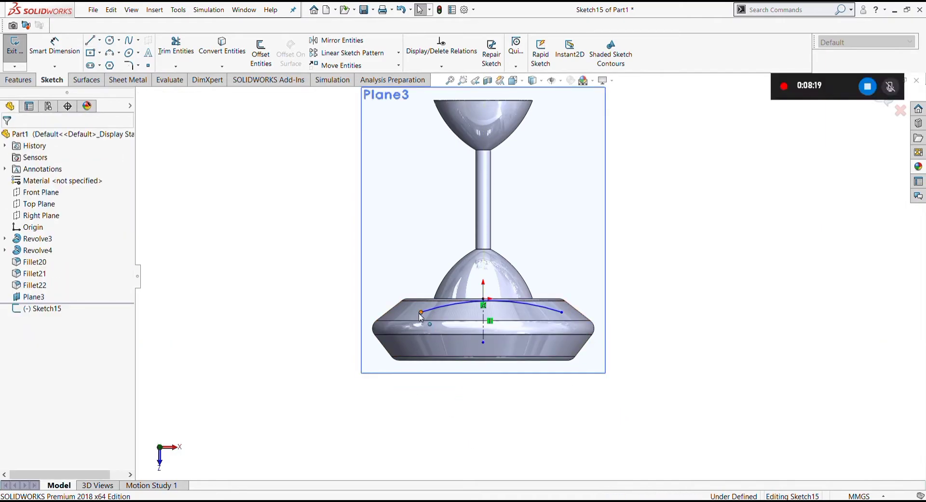
pyautogui.click(555, 311)
pyautogui.keyDown('ctrl'); pyautogui.click(484, 303); pyautogui.keyUp('ctrl')
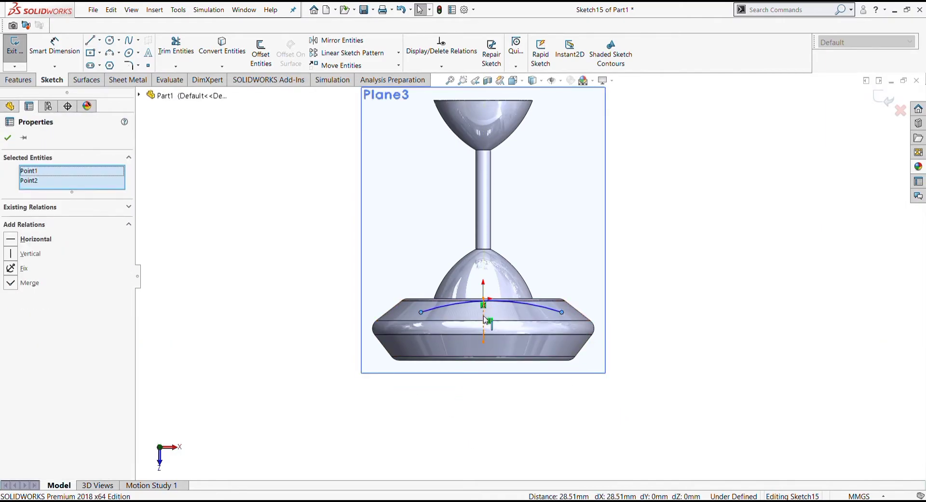
pyautogui.click(483, 316)
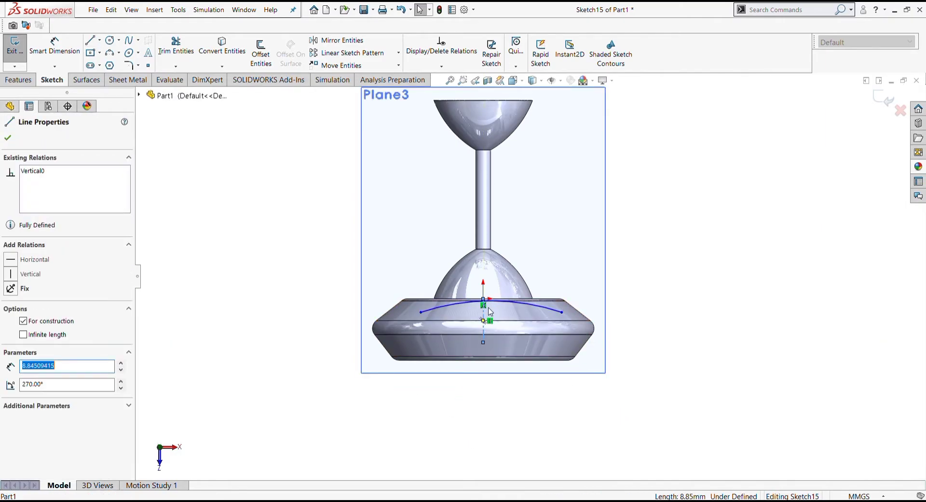
pyautogui.click(282, 302)
pyautogui.click(484, 342)
pyautogui.click(470, 355)
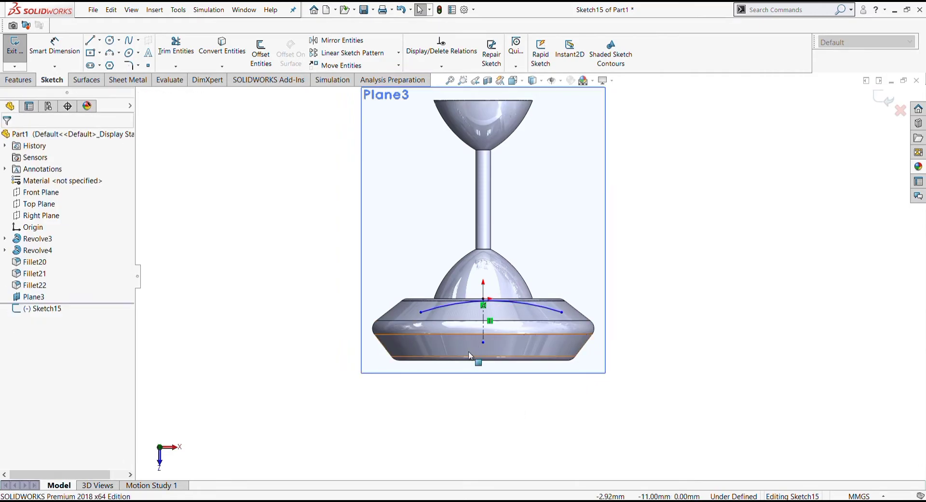
# Add a Symmetric relation between the arc's endpoints and the vertical centreline.
pyautogui.click(561, 313)
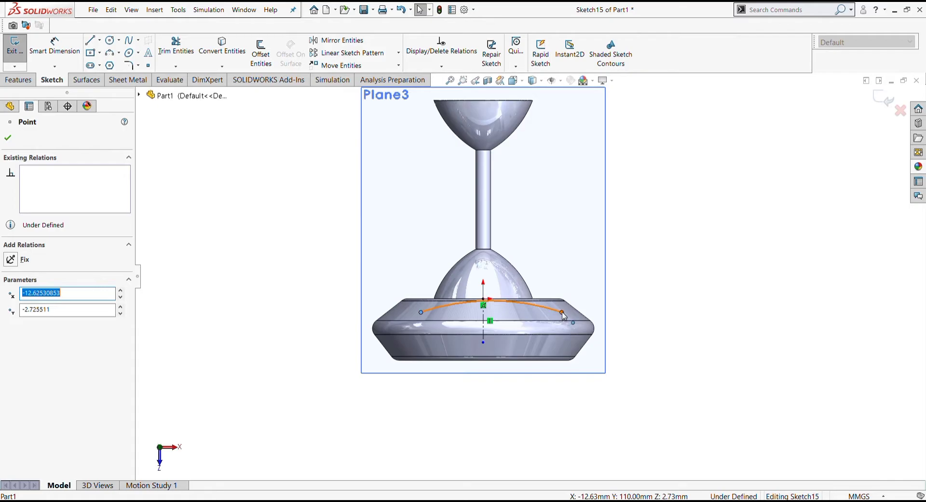
pyautogui.keyDown('ctrl'); pyautogui.click(562, 312); pyautogui.keyUp('ctrl')
pyautogui.keyDown('ctrl'); pyautogui.click(484, 324); pyautogui.keyUp('ctrl')
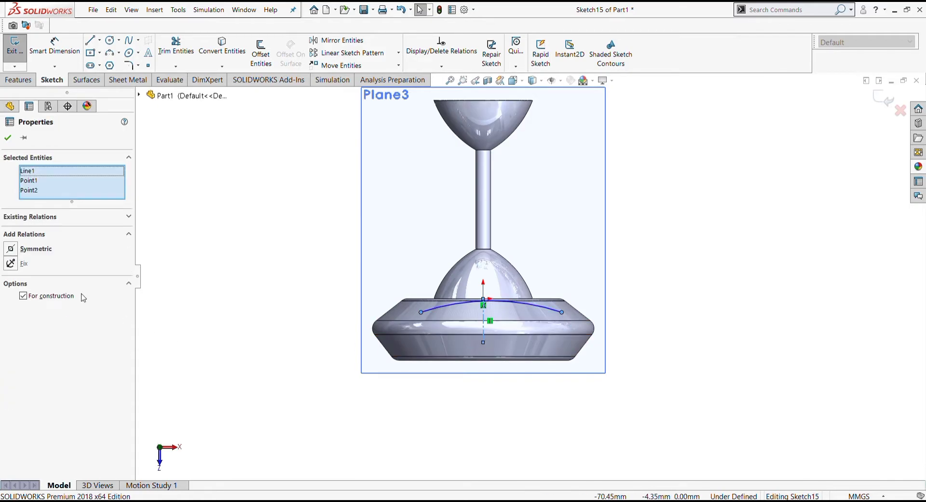
pyautogui.click(265, 329)
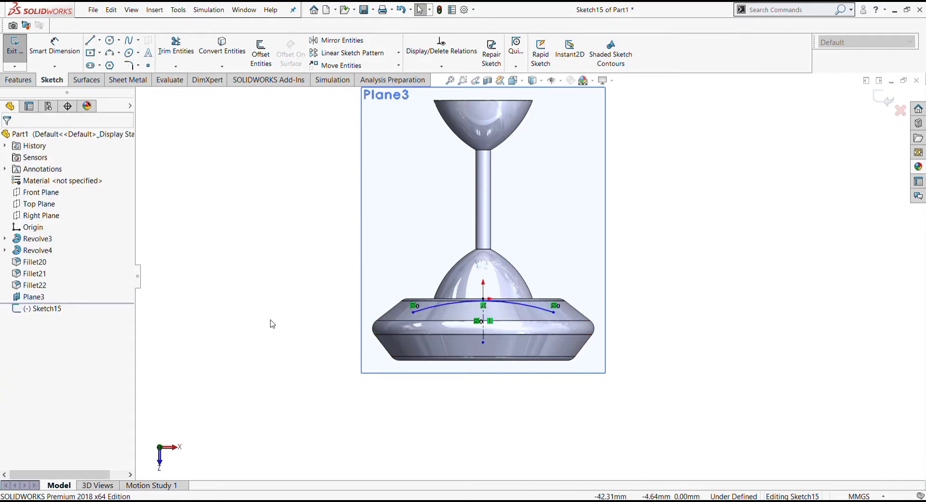
pyautogui.click(499, 310)
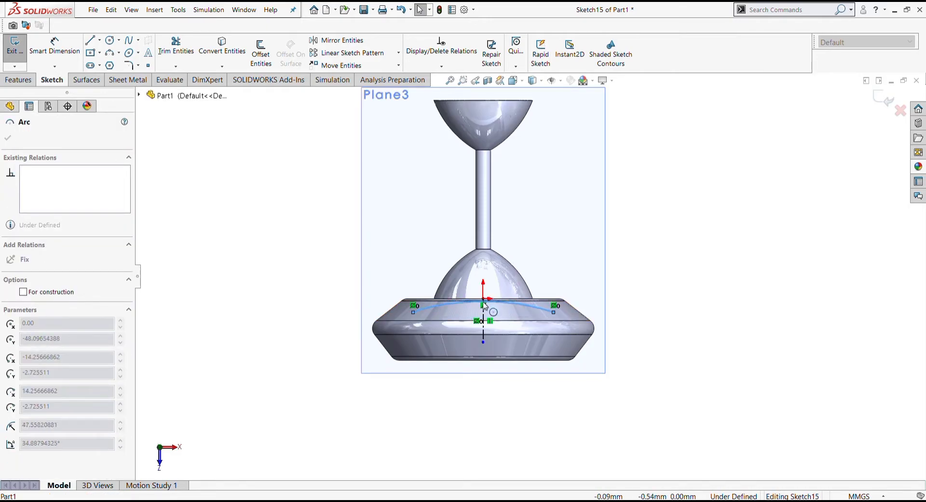
pyautogui.click(496, 377)
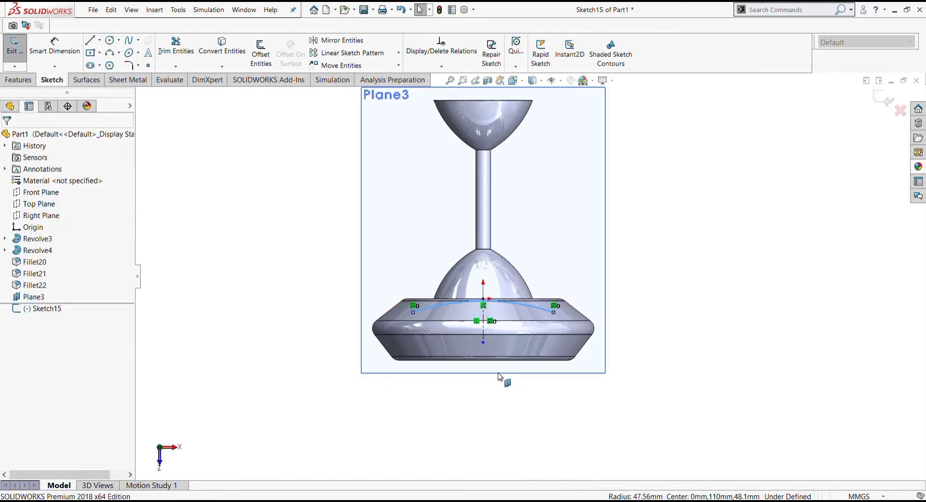
pyautogui.scroll(1, 538, 348)
pyautogui.scroll(-2, 460, 267)
pyautogui.scroll(-2, 460, 267)
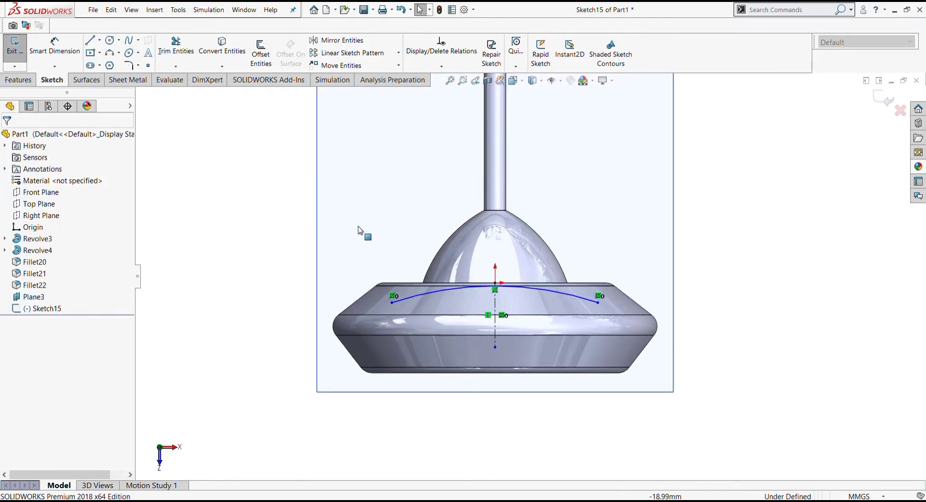
# Offset the arc 0.50 mm downward with Offset Entities to form a second arc.
pyautogui.click(260, 53)
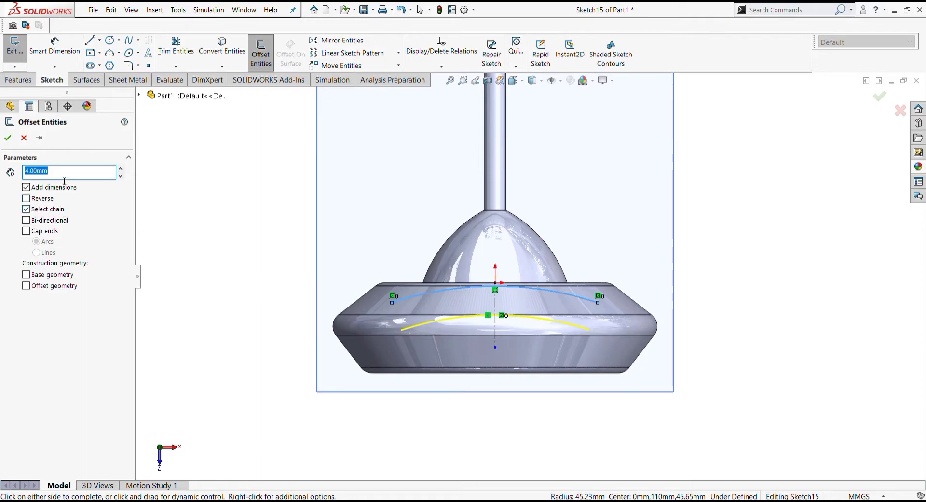
pyautogui.click(254, 257)
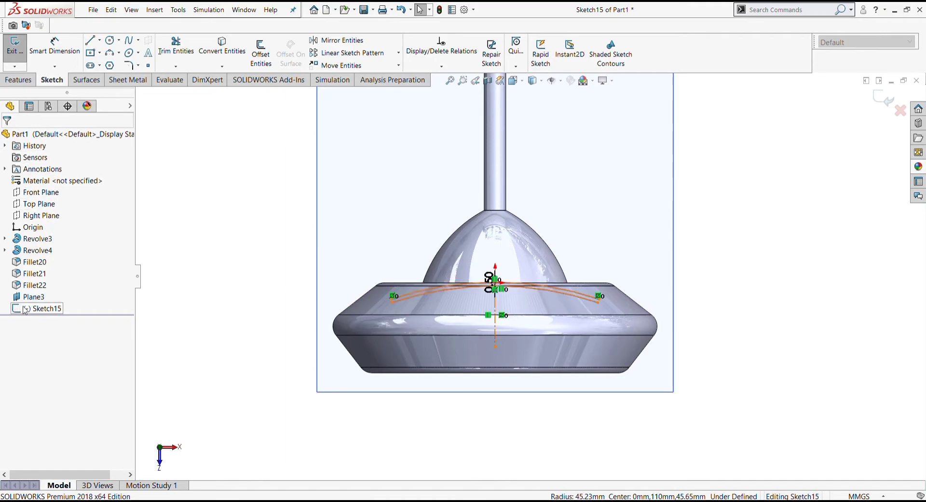
pyautogui.click(414, 296)
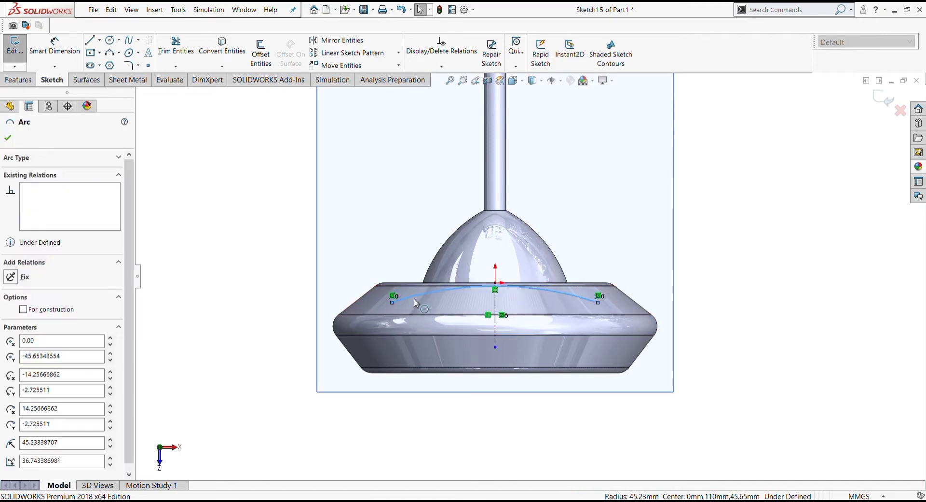
pyautogui.click(430, 294)
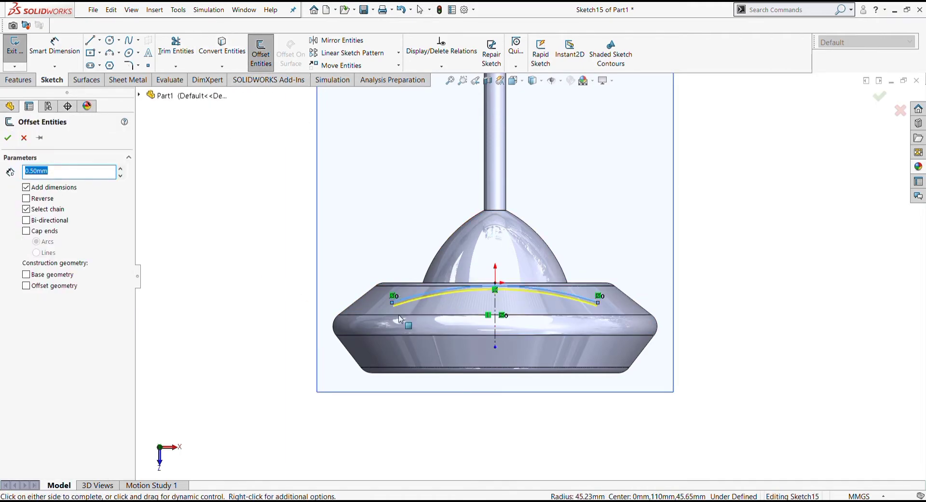
pyautogui.click(7, 137)
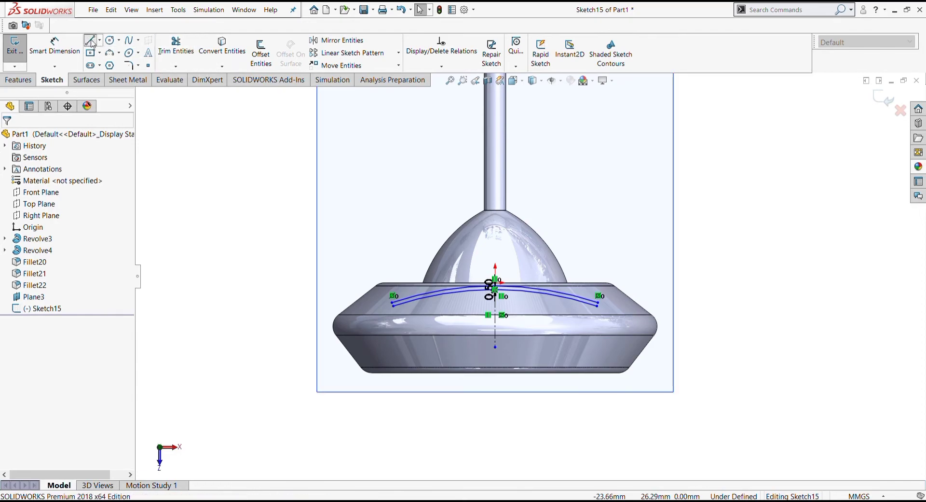
# Draw a short line joining the two arcs' left ends.
pyautogui.press('l')
pyautogui.click(394, 305)
pyautogui.scroll(2, 362, 315)
pyautogui.scroll(2, 395, 311)
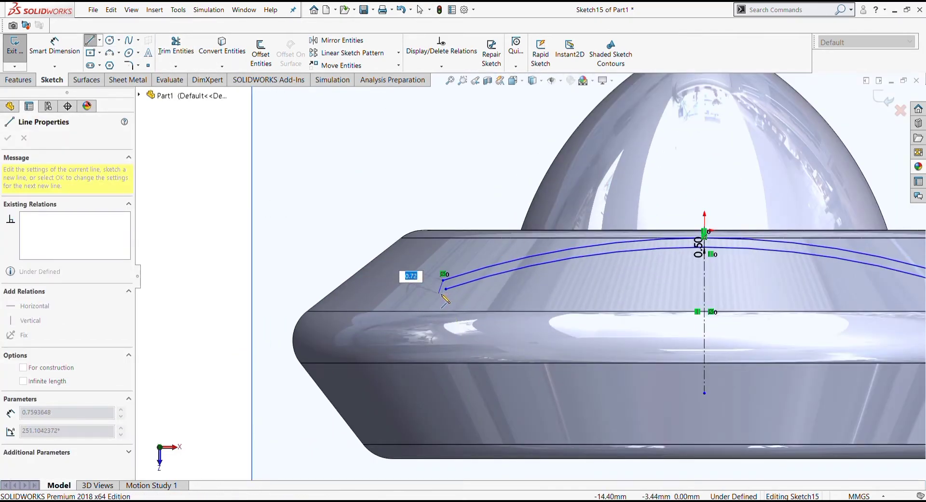
pyautogui.scroll(3, 448, 301)
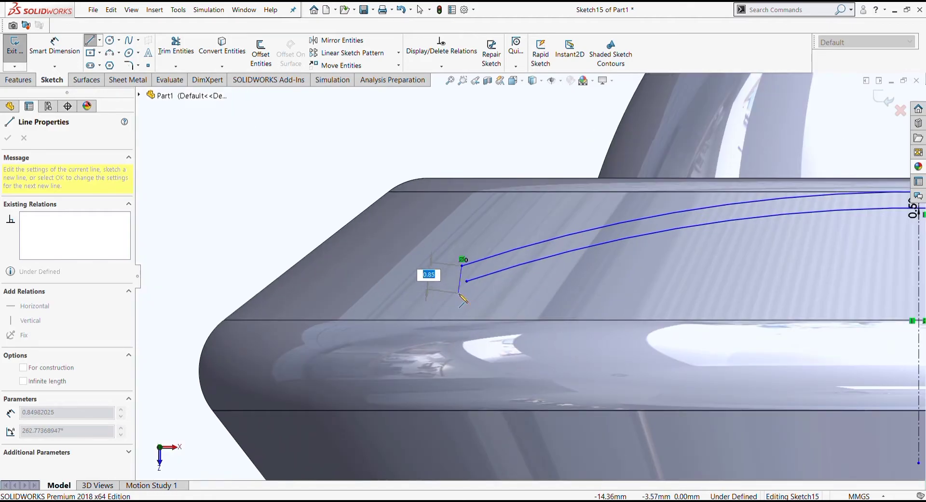
pyautogui.click(462, 302)
pyautogui.press('Escape')
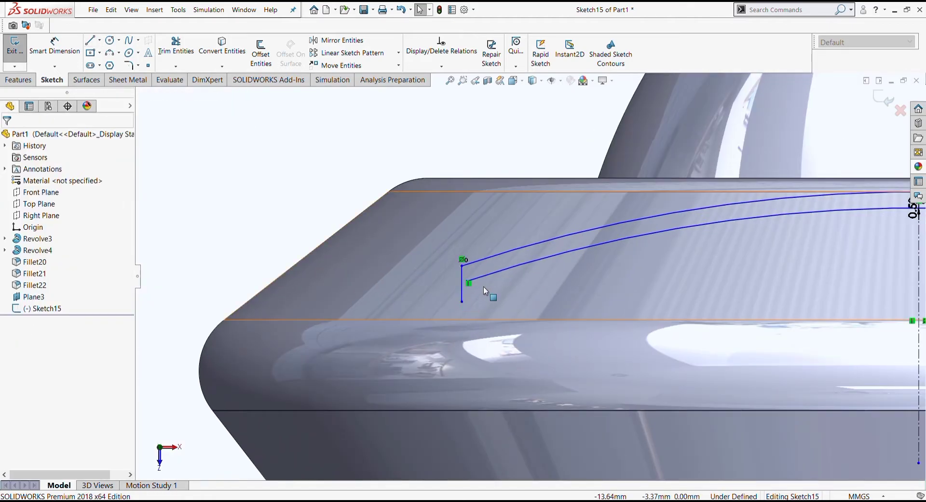
pyautogui.scroll(2, 483, 285)
pyautogui.click(455, 278)
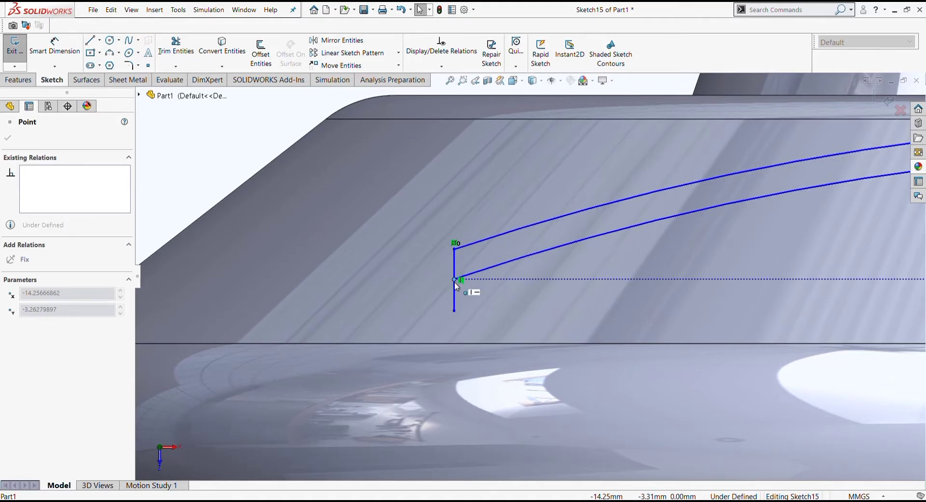
pyautogui.press('Escape')
pyautogui.scroll(-5, 530, 285)
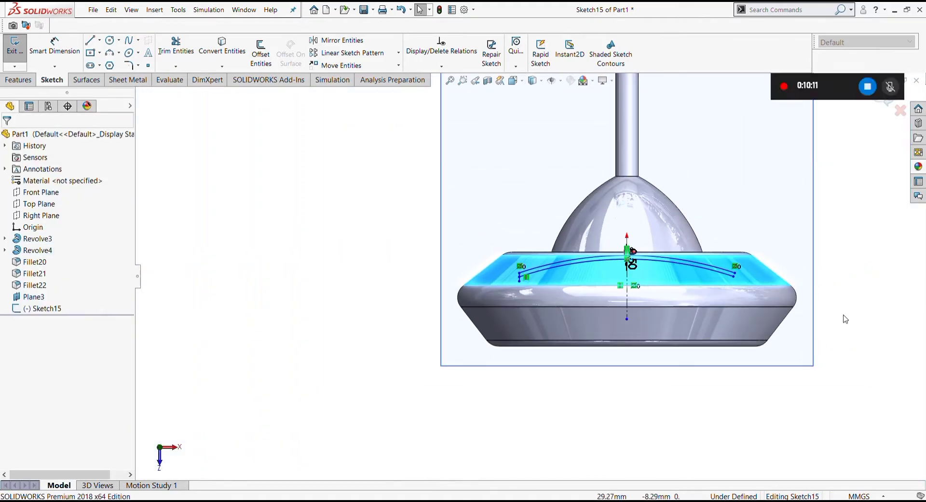
pyautogui.scroll(3, 696, 214)
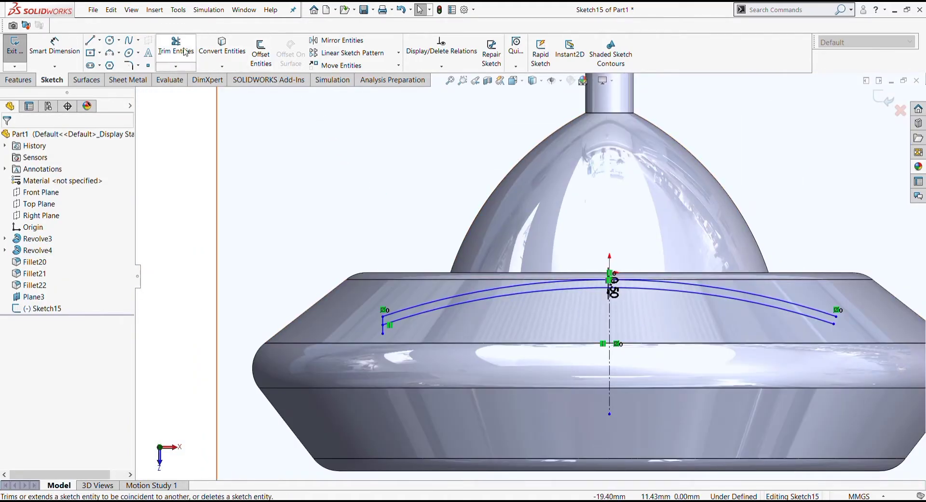
# Mirror the left end line about the vertical centreline.
pyautogui.click(340, 41)
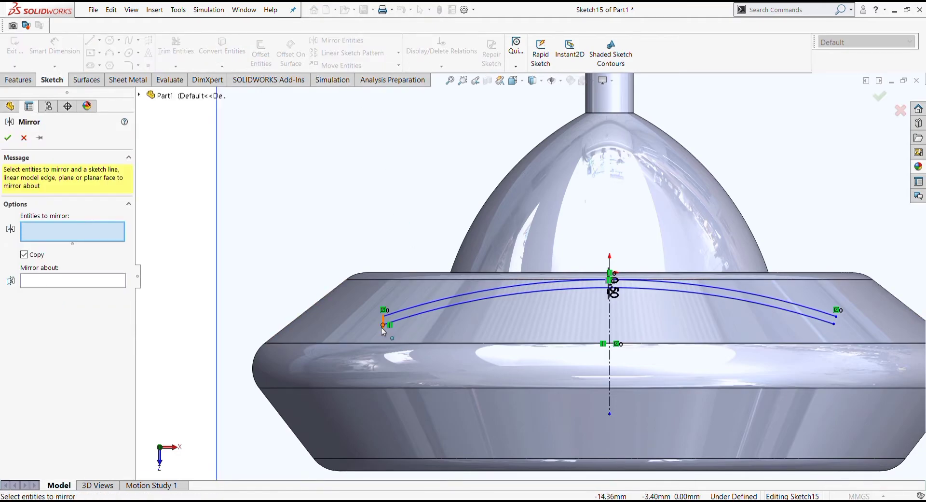
pyautogui.scroll(2, 387, 333)
pyautogui.click(397, 322)
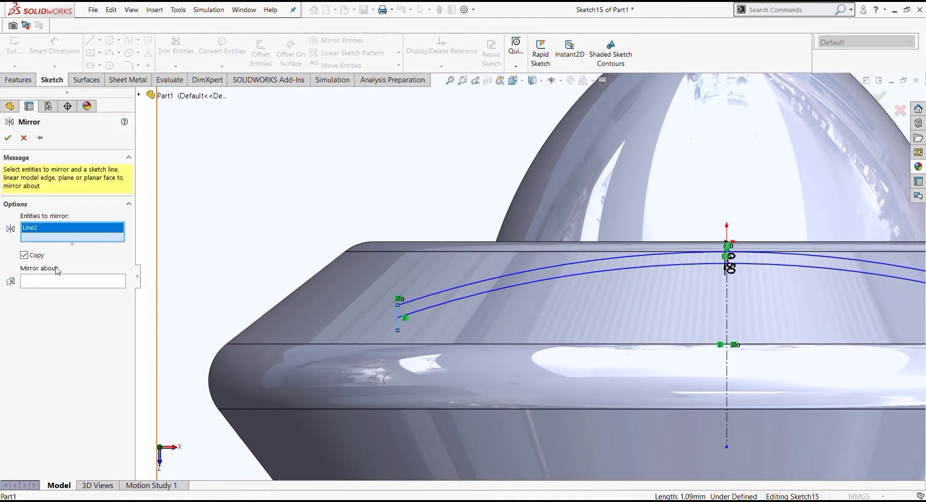
pyautogui.click(749, 345)
pyautogui.scroll(-3, 729, 316)
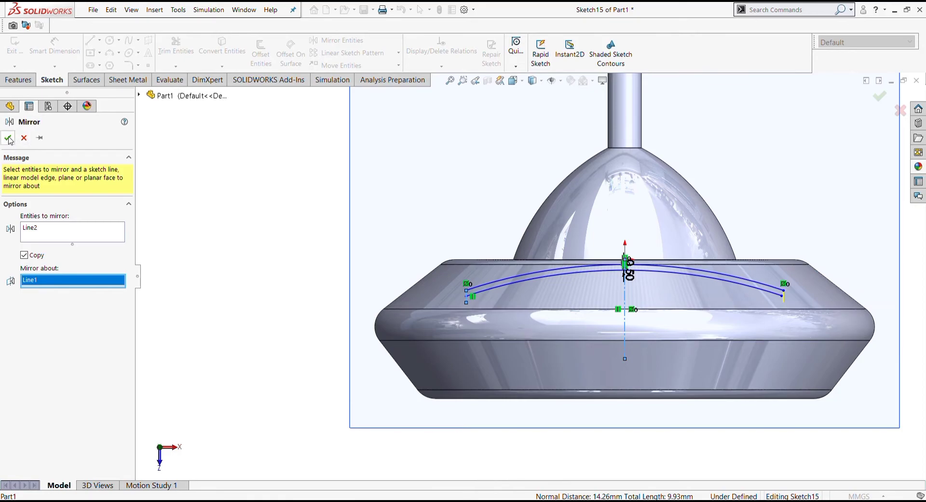
pyautogui.press('Return')
pyautogui.press('t')
pyautogui.scroll(2, 470, 296)
pyautogui.scroll(2, 439, 294)
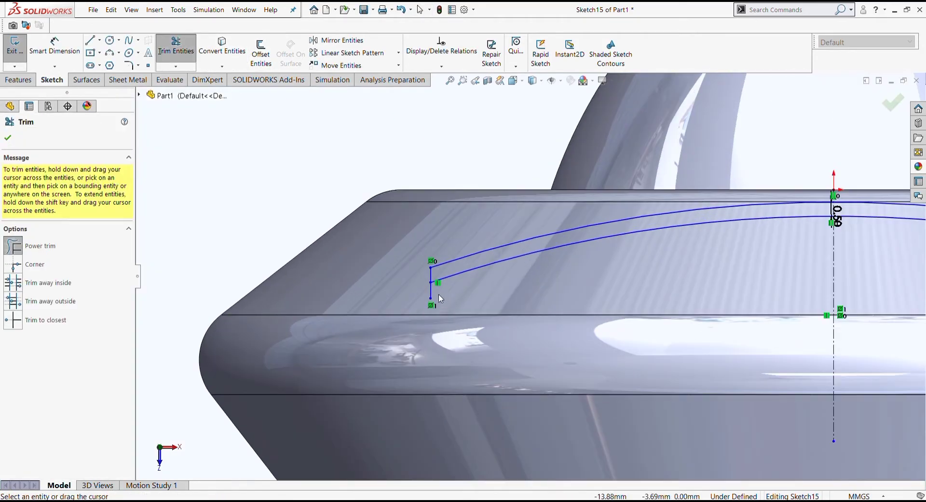
pyautogui.scroll(-3, 740, 276)
pyautogui.scroll(5, 742, 275)
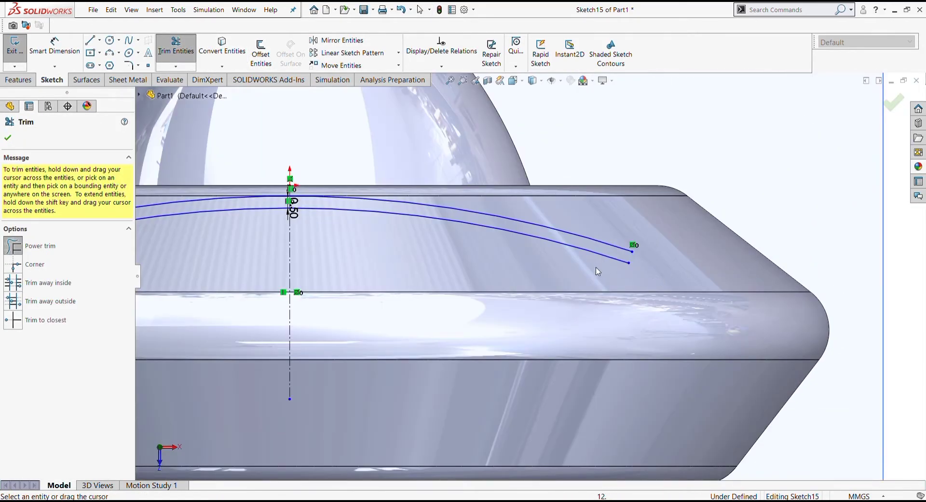
pyautogui.press('Escape')
pyautogui.moveTo(630, 263)
pyautogui.mouseDown()
pyautogui.moveTo(638, 276)
pyautogui.moveTo(649, 270)
pyautogui.mouseUp()
pyautogui.hotkey('ctrl', 'z')
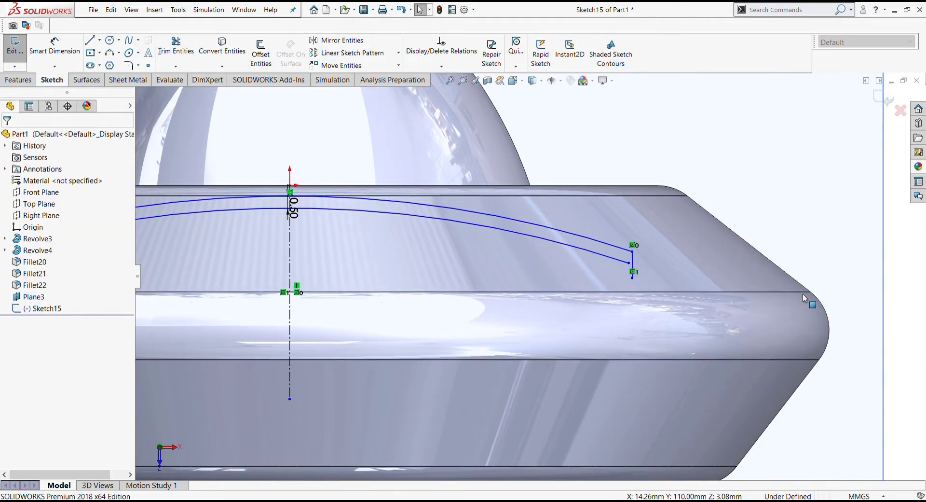
pyautogui.scroll(-5, 668, 276)
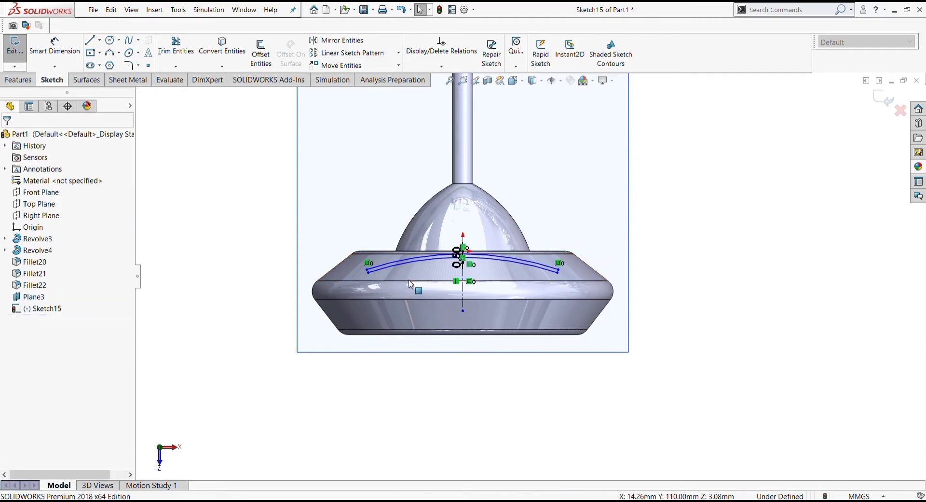
pyautogui.scroll(2, 378, 260)
pyautogui.scroll(2, 378, 260)
# Redraw short lines closing both ends of the arc band, viewed isometrically.
pyautogui.press('l')
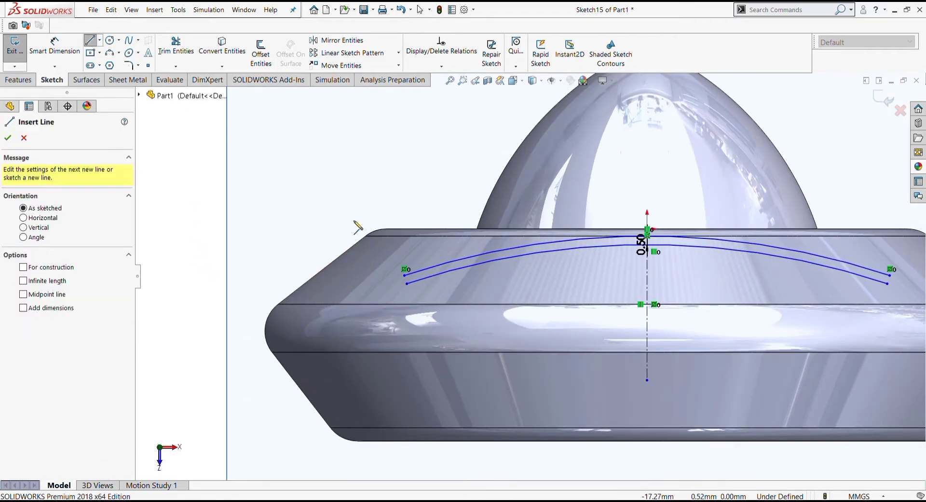
pyautogui.click(408, 283)
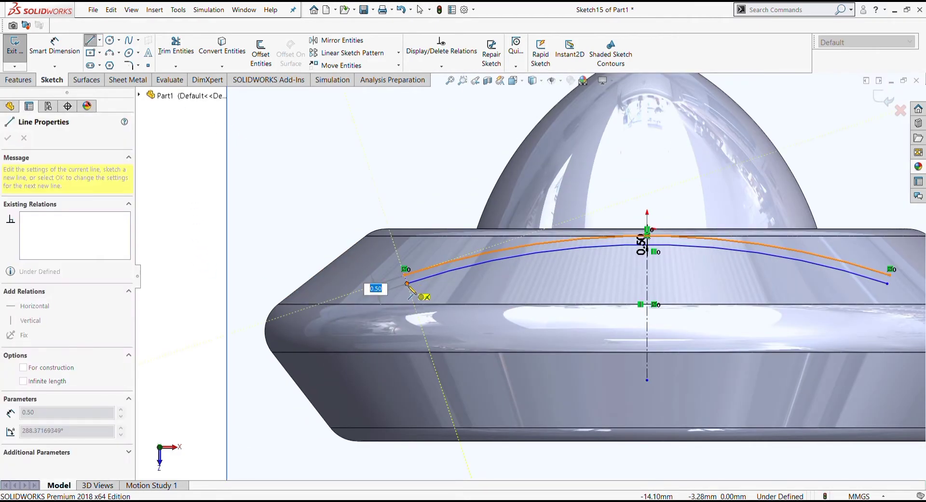
pyautogui.click(646, 236)
pyautogui.click(646, 245)
pyautogui.press('Escape')
pyautogui.click(90, 40)
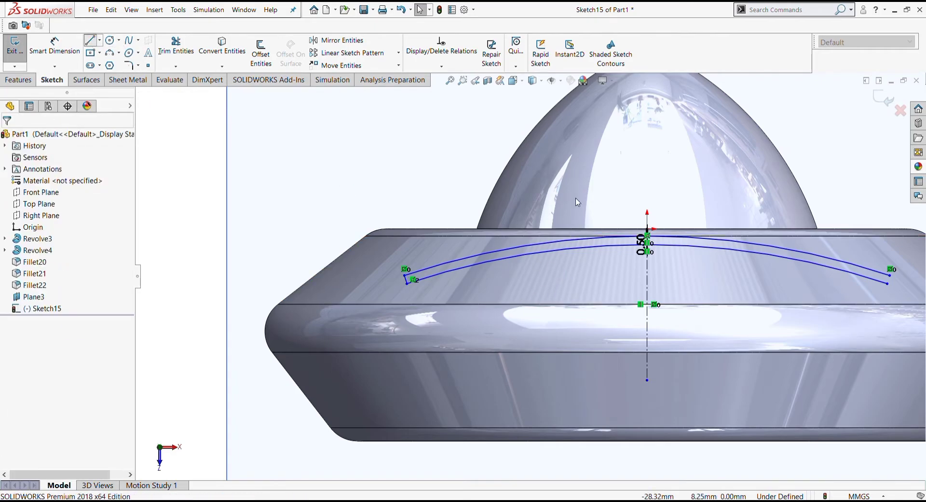
pyautogui.scroll(2, 501, 272)
pyautogui.scroll(-2, 805, 290)
pyautogui.click(737, 263)
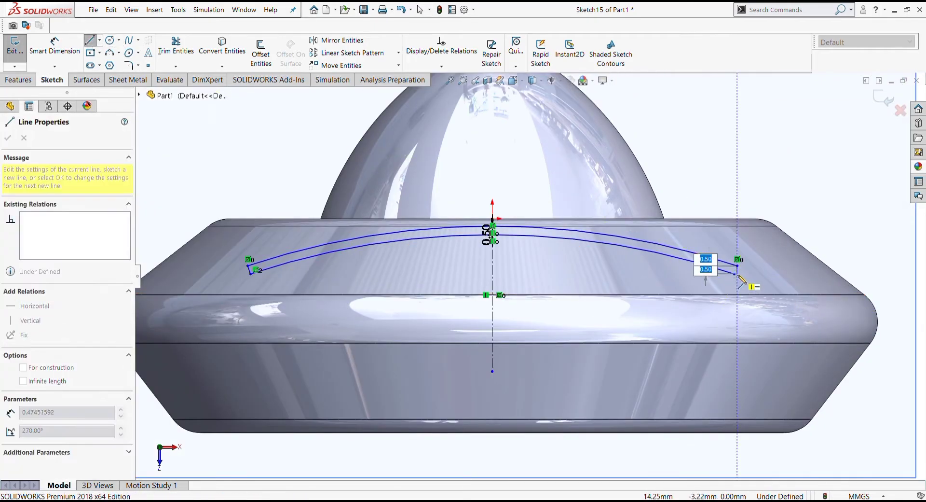
pyautogui.press('Escape')
pyautogui.scroll(-2, 531, 278)
pyautogui.hotkey('ctrl', '7')
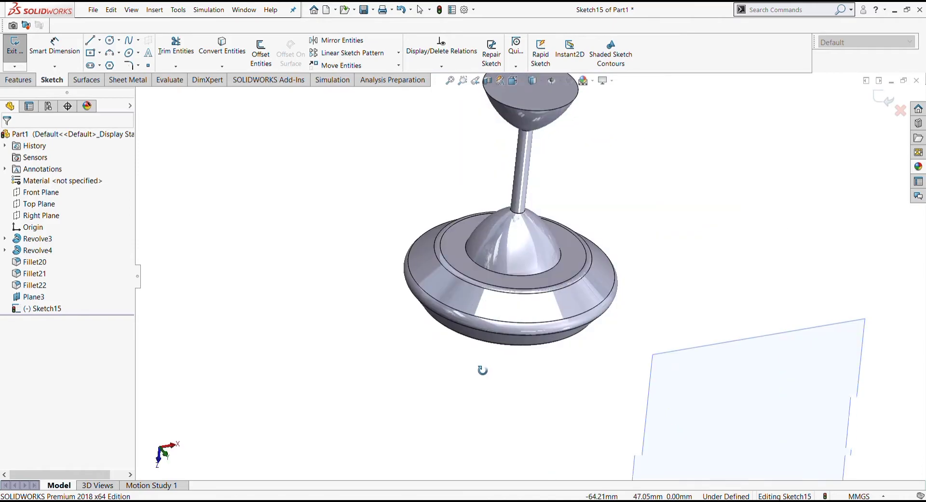
# Start a reversed boss extrusion of the arm profile at 100 mm depth.
pyautogui.click(19, 80)
pyautogui.click(20, 52)
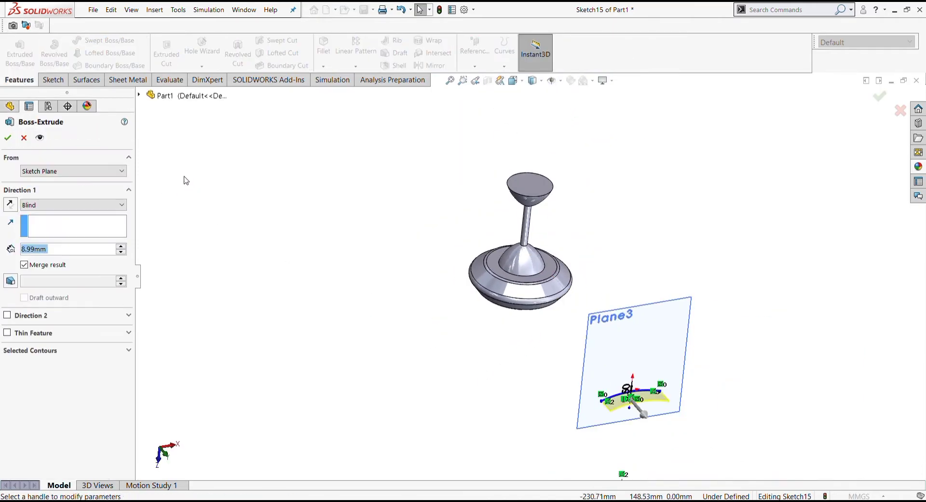
pyautogui.click(10, 204)
pyautogui.click(78, 253)
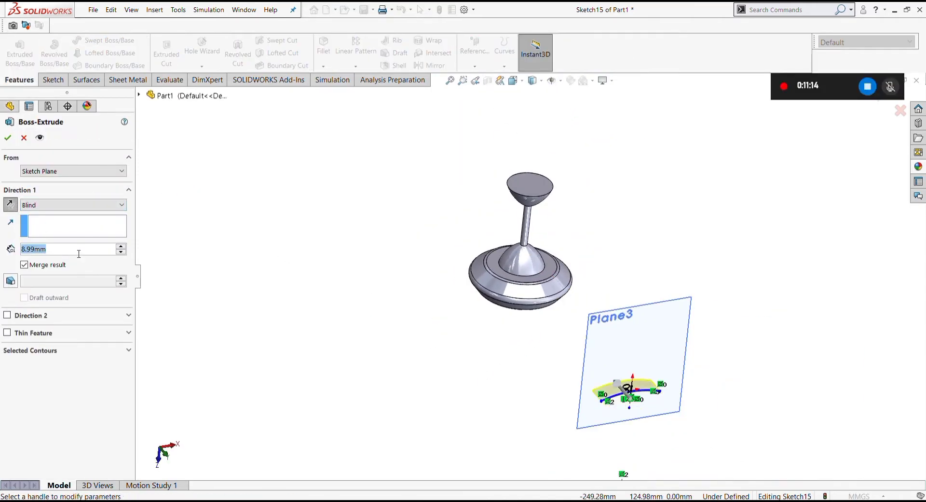
pyautogui.write('100')
pyautogui.press('Return')
# Shorten the arm extrusion to 80 mm depth and accept Boss-Extrude4.
pyautogui.moveTo(538, 389); pyautogui.dragTo(568, 405, button='middle')
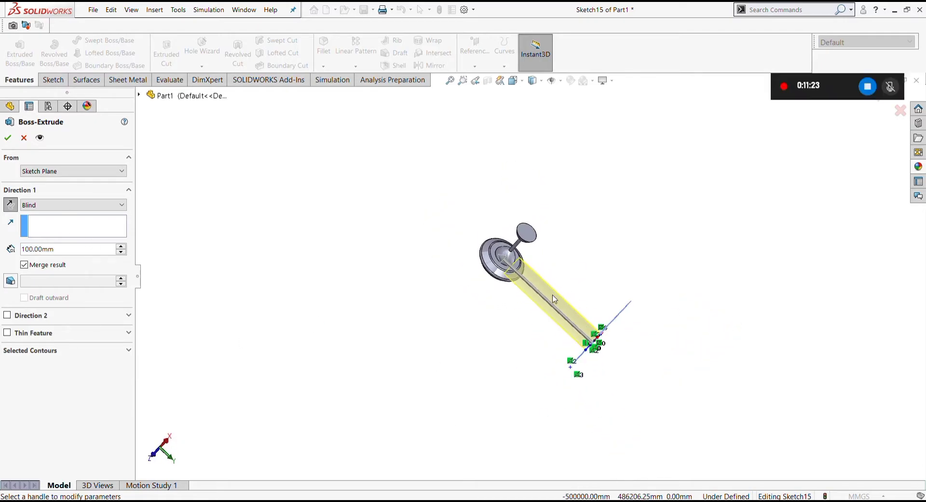
pyautogui.moveTo(552, 234); pyautogui.dragTo(460, 321, button='middle')
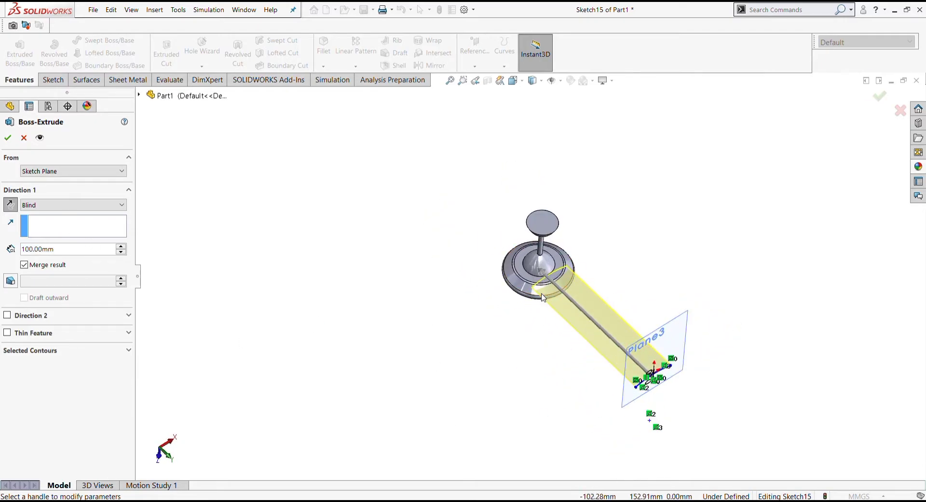
pyautogui.moveTo(542, 277); pyautogui.dragTo(568, 313)
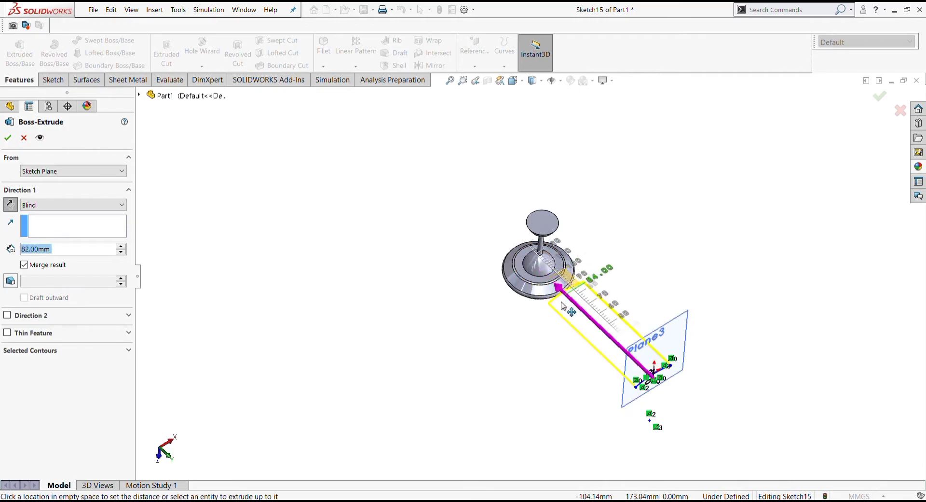
pyautogui.click(566, 313)
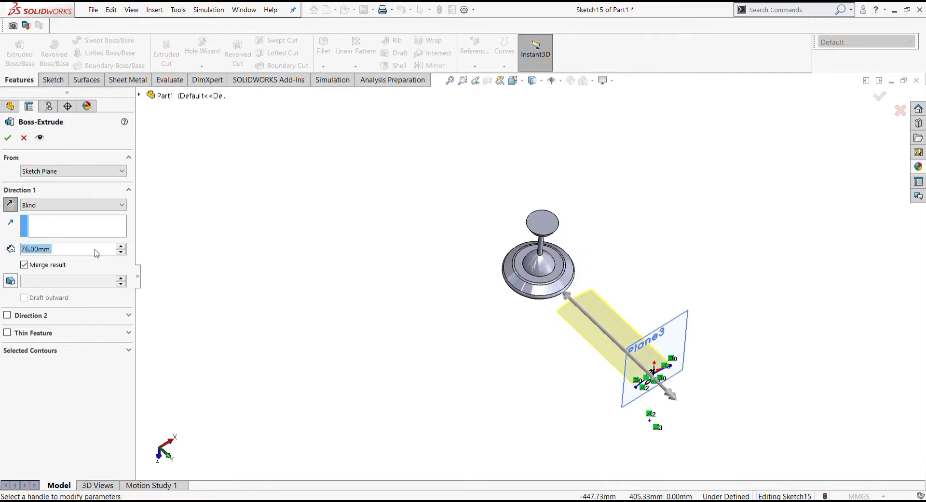
pyautogui.moveTo(384, 351); pyautogui.dragTo(386, 362, button='middle')
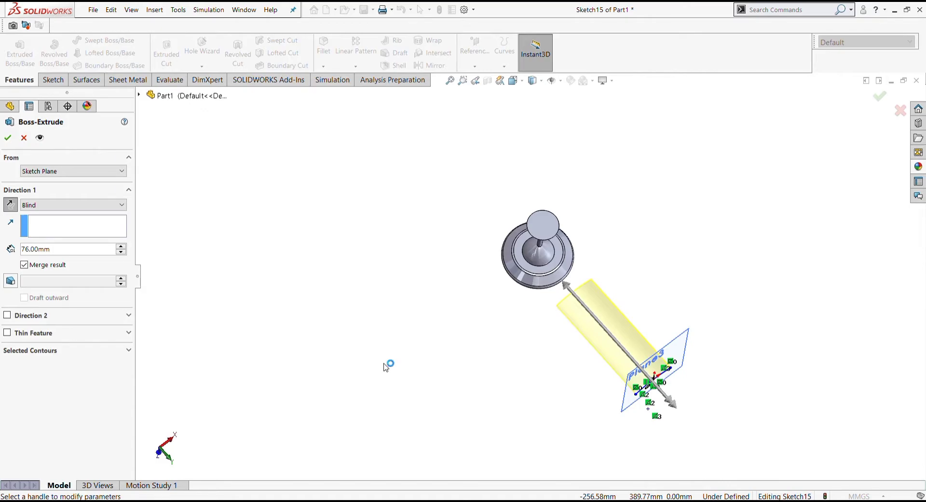
pyautogui.click(78, 250)
pyautogui.write('80')
pyautogui.press('Return')
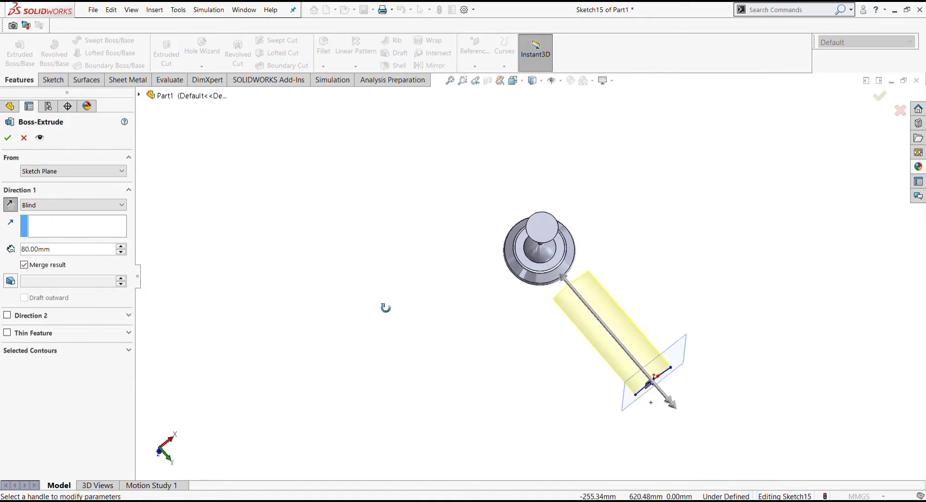
pyautogui.click(8, 138)
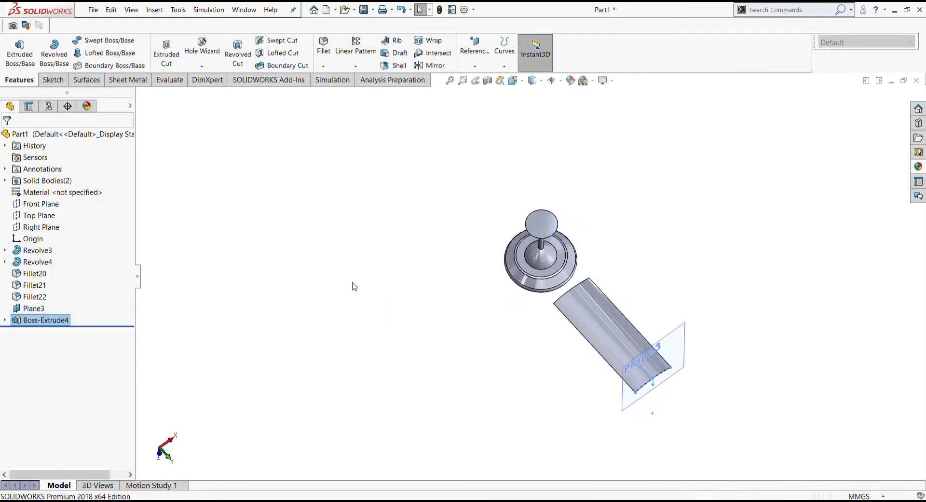
# Try a sketch on the Front Plane in front view, then discard it.
pyautogui.moveTo(641, 351)
pyautogui.mouseDown(button='middle')
pyautogui.moveTo(585, 351)
pyautogui.moveTo(542, 368)
pyautogui.moveTo(600, 301)
pyautogui.moveTo(562, 298)
pyautogui.mouseUp(button='middle')
pyautogui.click(563, 298)
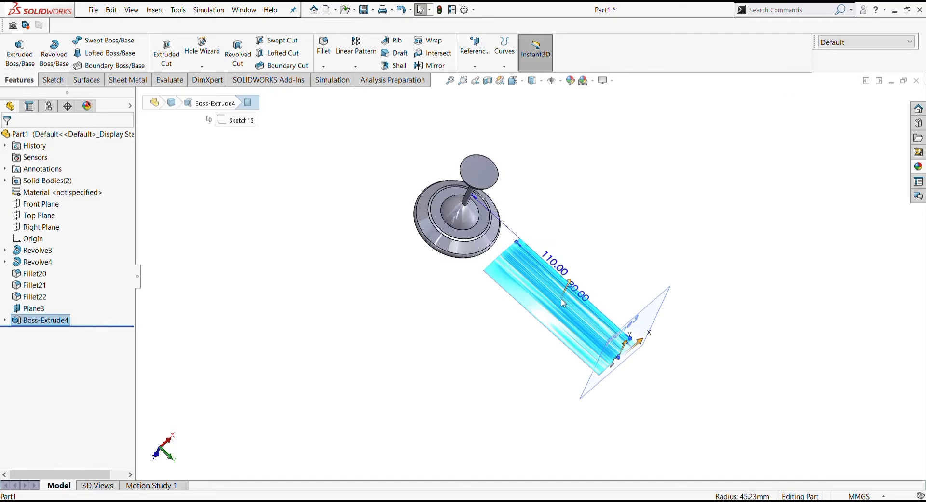
pyautogui.click(465, 309)
pyautogui.moveTo(465, 309)
pyautogui.mouseDown(button='middle')
pyautogui.moveTo(451, 310)
pyautogui.moveTo(616, 295)
pyautogui.moveTo(521, 357)
pyautogui.moveTo(565, 306)
pyautogui.moveTo(485, 286)
pyautogui.moveTo(453, 263)
pyautogui.mouseUp(button='middle')
pyautogui.click(30, 207)
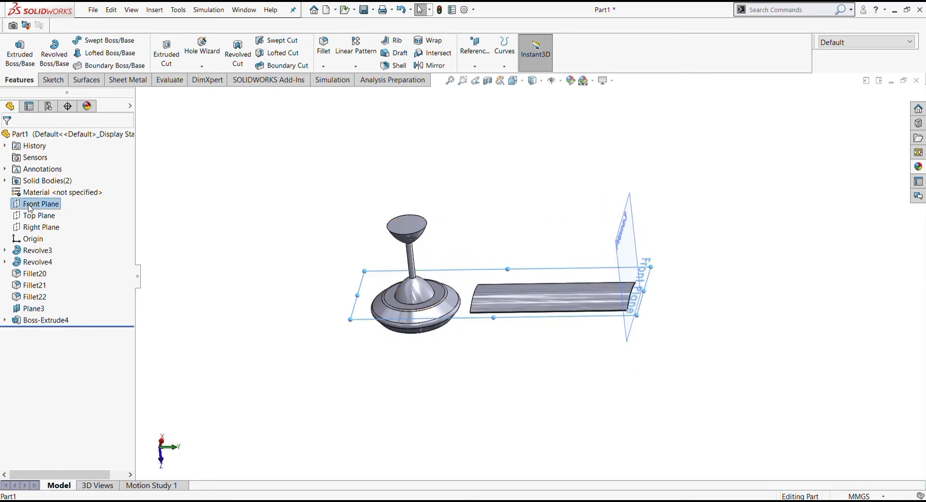
pyautogui.click(36, 192)
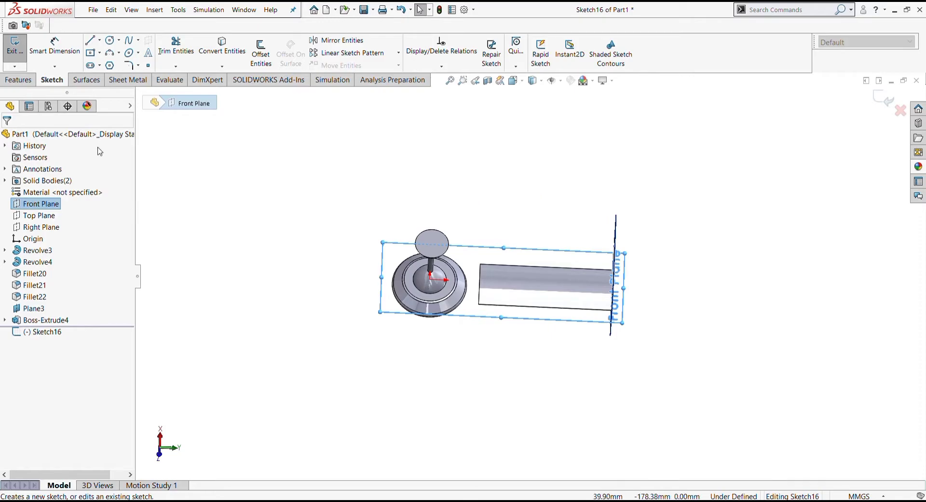
pyautogui.click(513, 80)
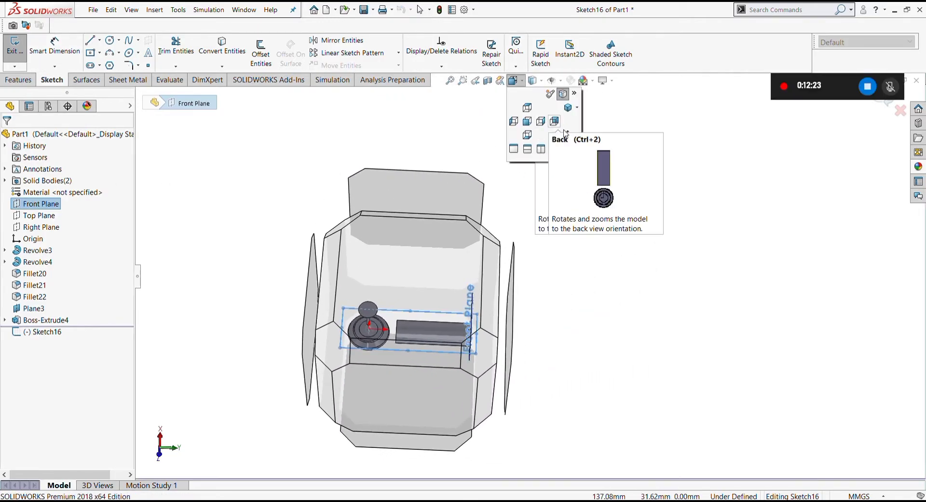
pyautogui.hotkey('ctrl', '1')
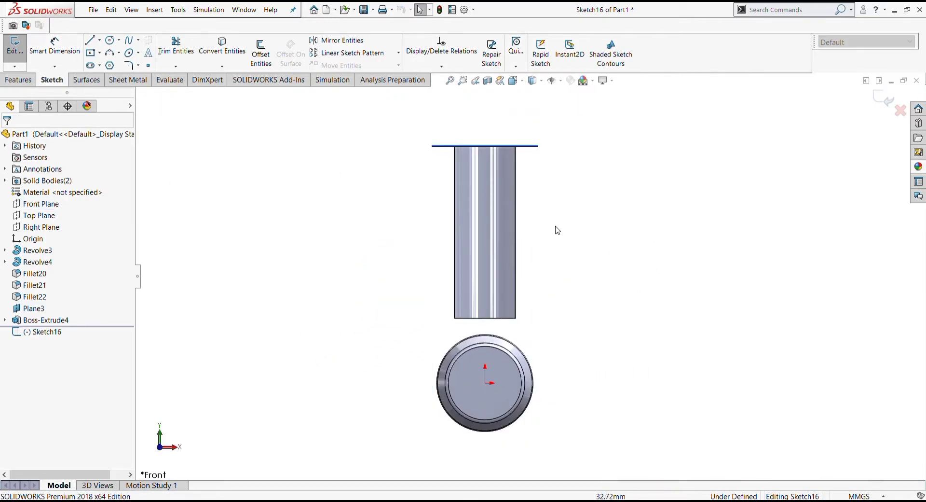
pyautogui.click(515, 225)
pyautogui.moveTo(532, 152); pyautogui.dragTo(576, 151, button='middle')
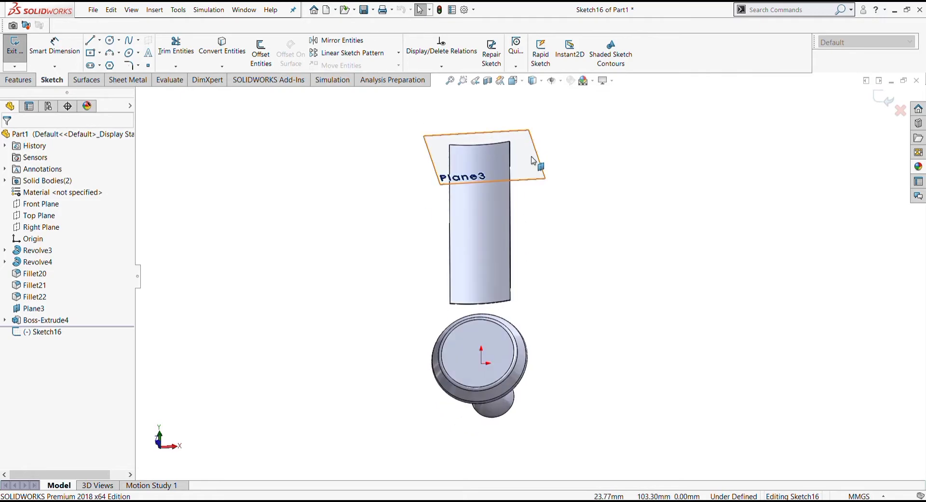
pyautogui.click(900, 110)
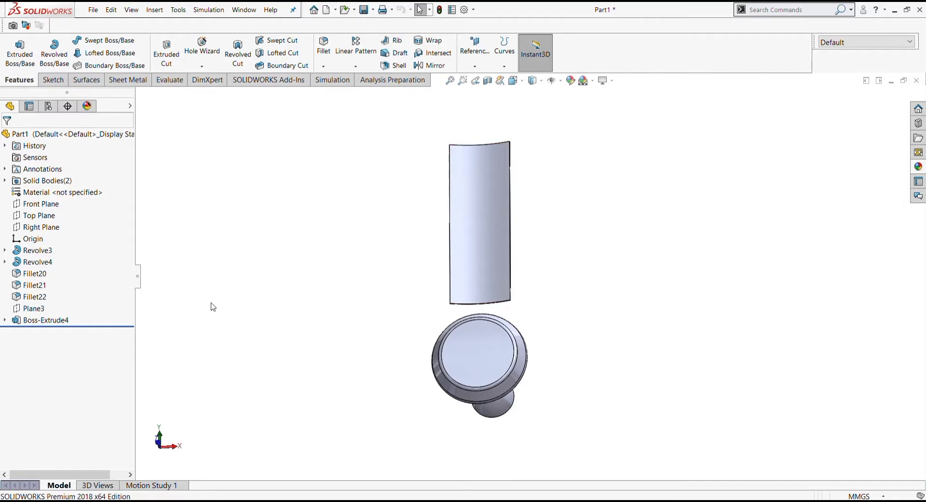
# Open a new sketch on the Front Plane and view it Normal To.
pyautogui.click(38, 204)
pyautogui.click(40, 193)
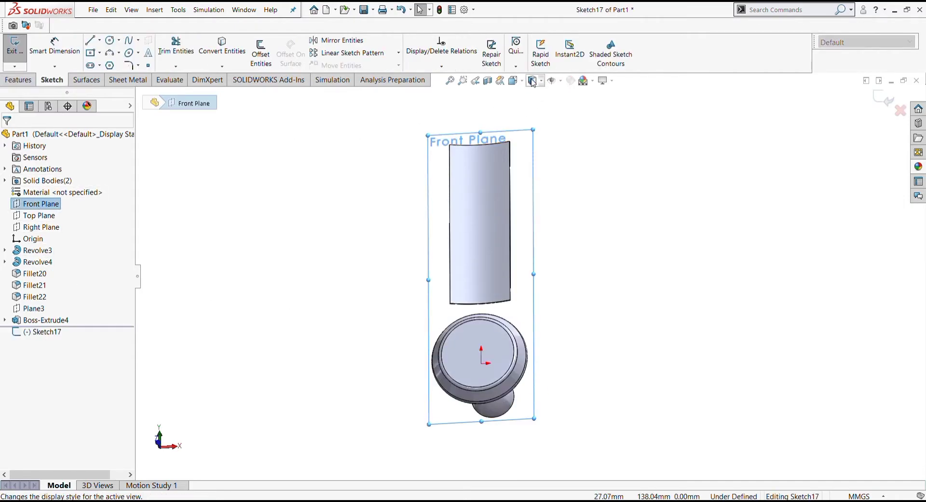
pyautogui.click(515, 80)
pyautogui.hotkey('ctrl', '8')
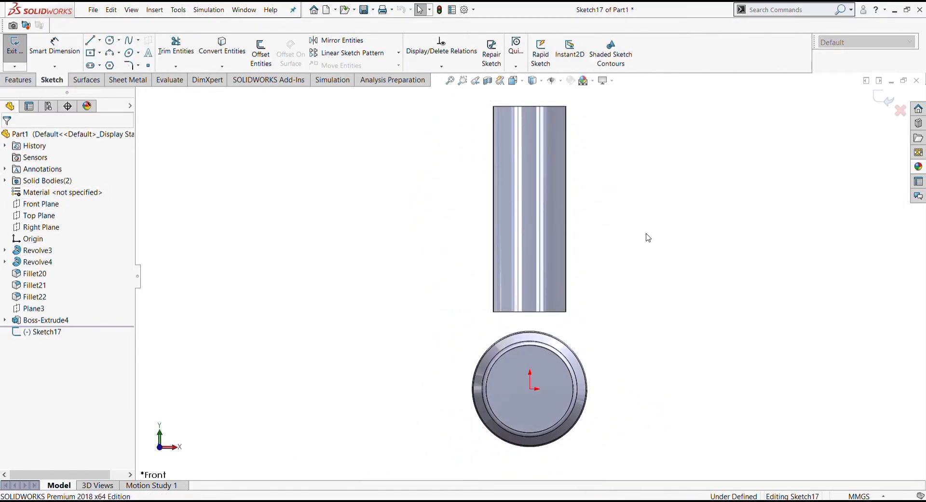
# Exit the empty sketch and add a 20 mm Direction 2 to Boss-Extrude4.
pyautogui.scroll(2, 578, 208)
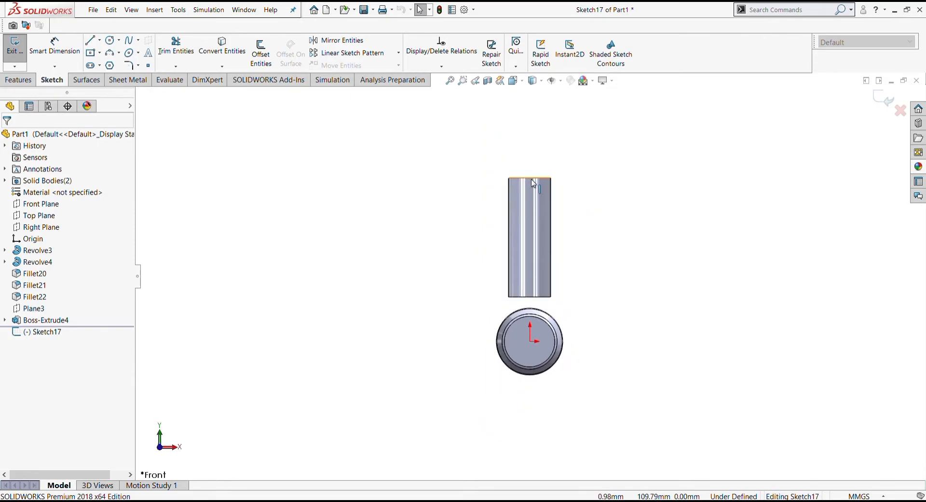
pyautogui.click(45, 320)
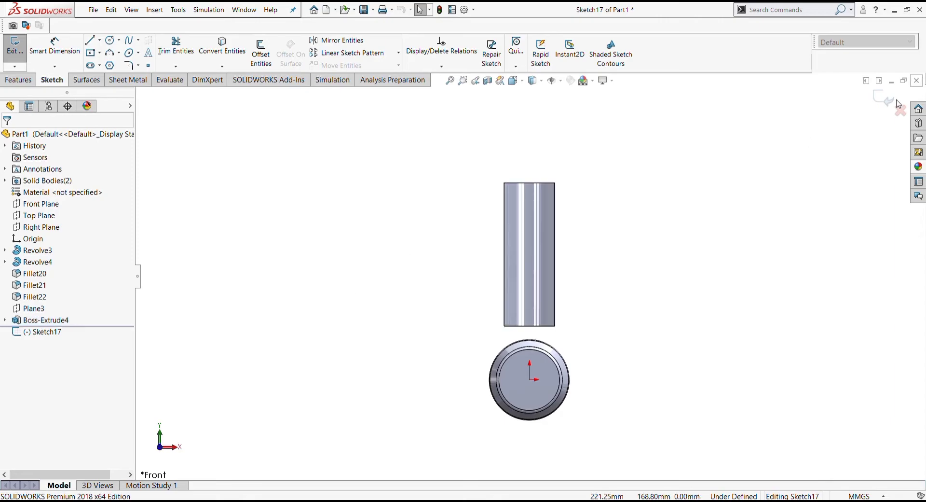
pyautogui.hotkey('ctrl', 'b')
pyautogui.click(41, 319)
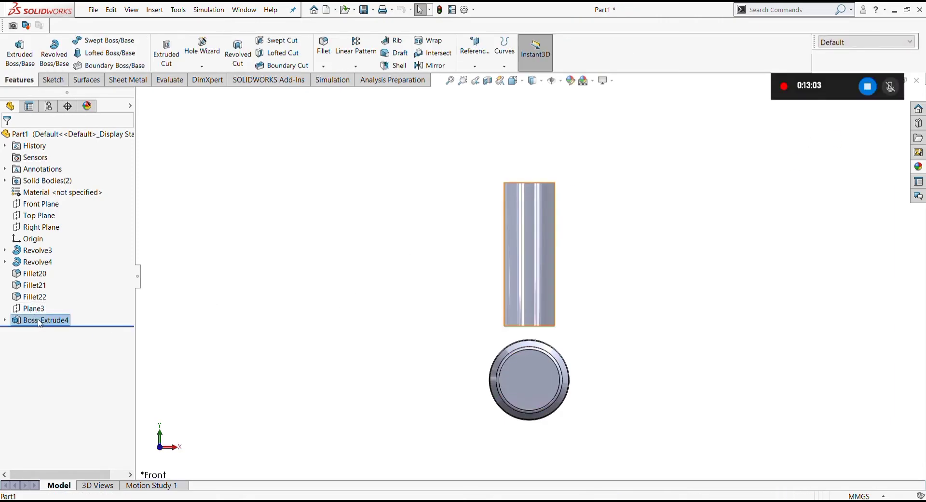
pyautogui.click(49, 264)
pyautogui.click(7, 316)
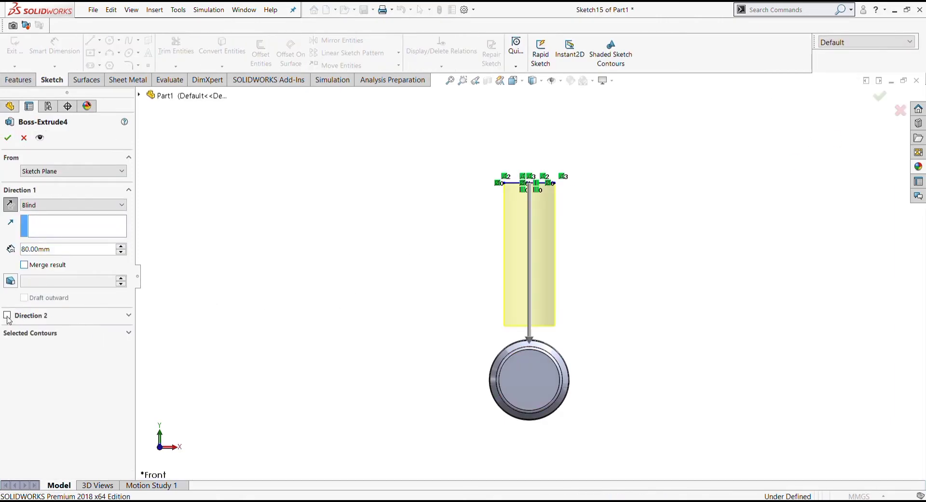
pyautogui.write('20')
pyautogui.press('Return')
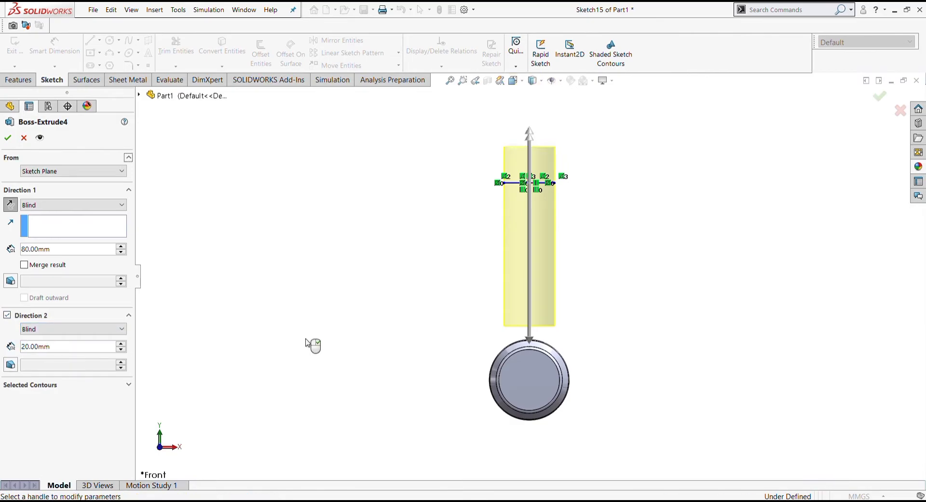
pyautogui.click(7, 139)
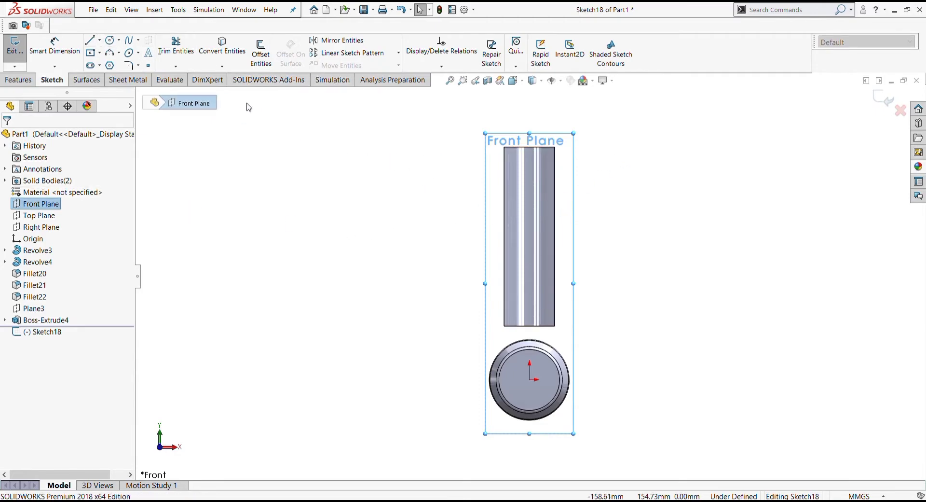
# Draw a slanted line along the arm and mirror it about the Right Plane.
pyautogui.click(101, 46)
pyautogui.click(505, 325)
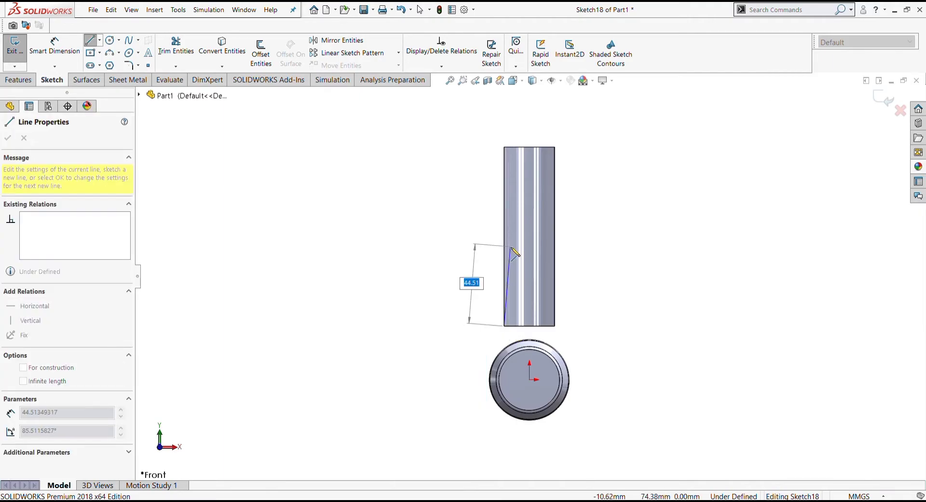
pyautogui.click(512, 147)
pyautogui.press('Escape')
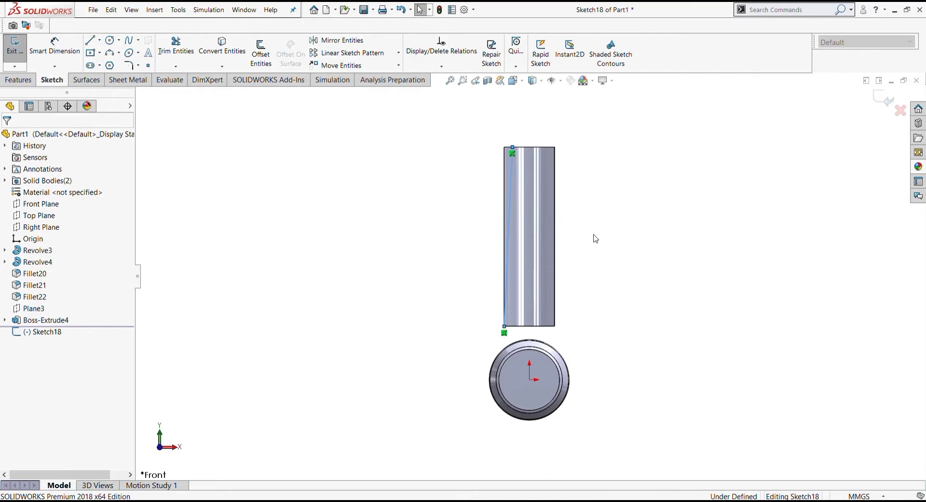
pyautogui.scroll(-2, 542, 182)
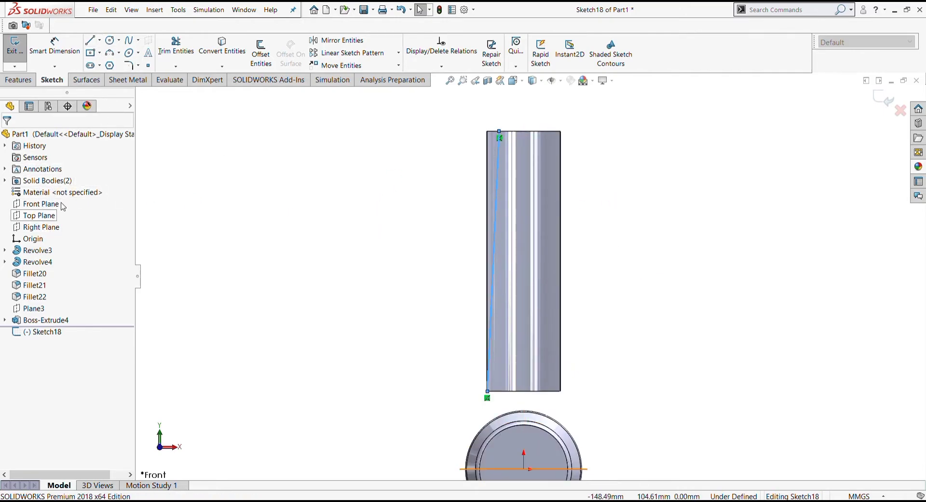
pyautogui.click(336, 40)
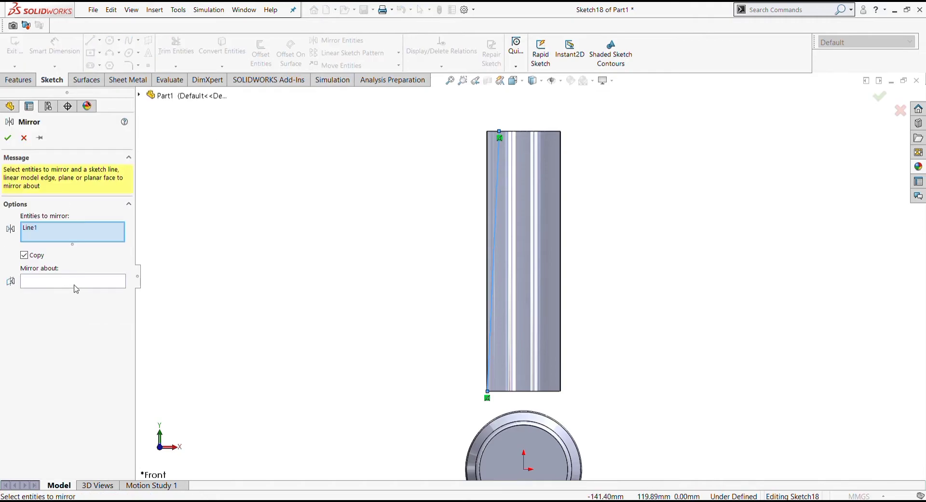
pyautogui.click(108, 283)
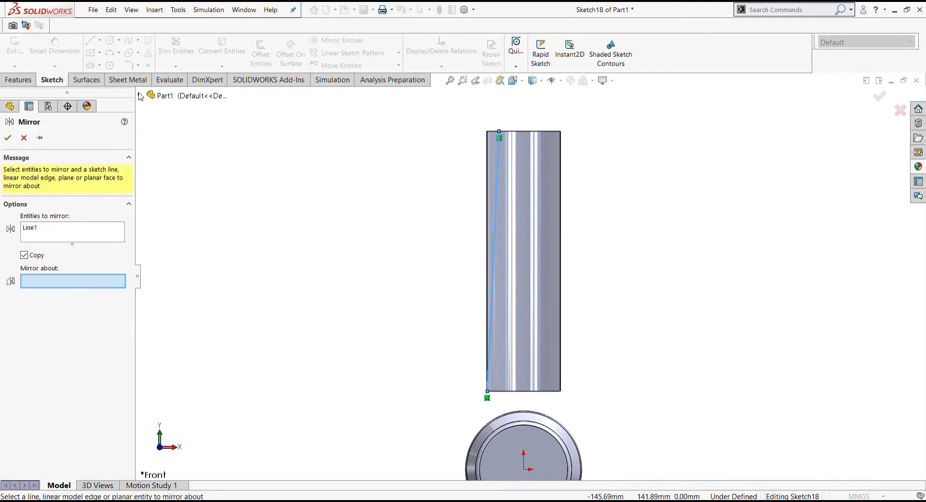
pyautogui.click(139, 95)
pyautogui.click(183, 189)
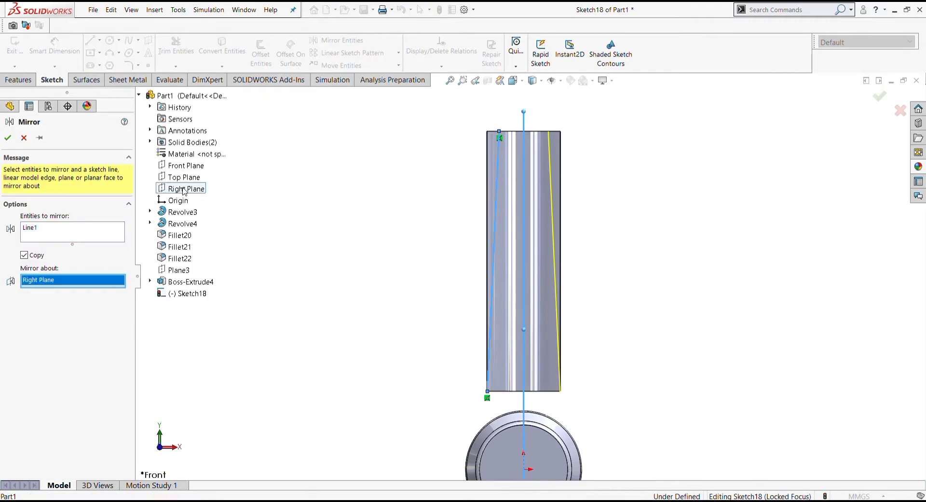
pyautogui.click(8, 137)
# Join the slanted lines' top and bottom ends with horizontal lines.
pyautogui.click(90, 40)
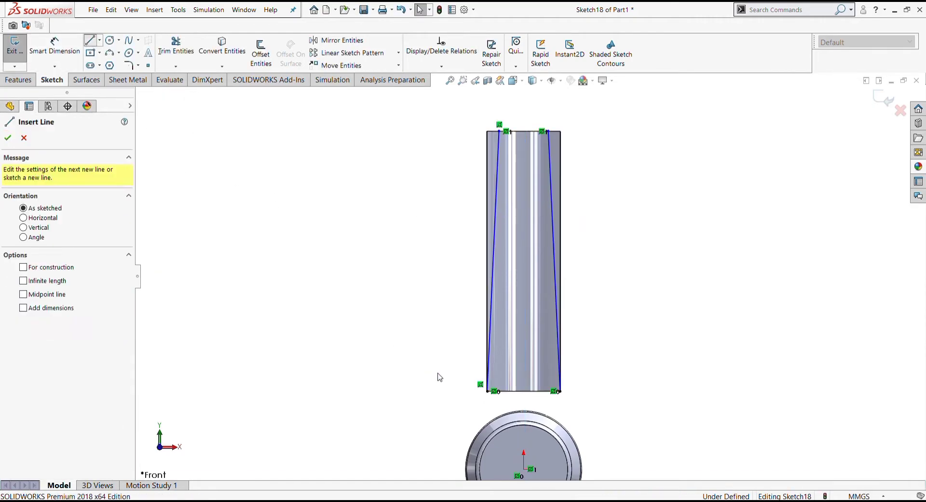
pyautogui.moveTo(487, 391); pyautogui.dragTo(560, 391)
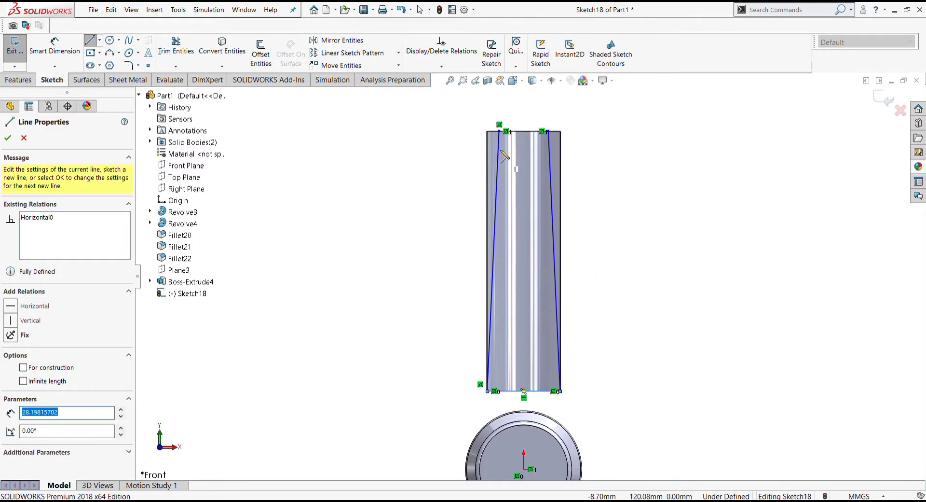
pyautogui.moveTo(500, 131); pyautogui.dragTo(548, 131)
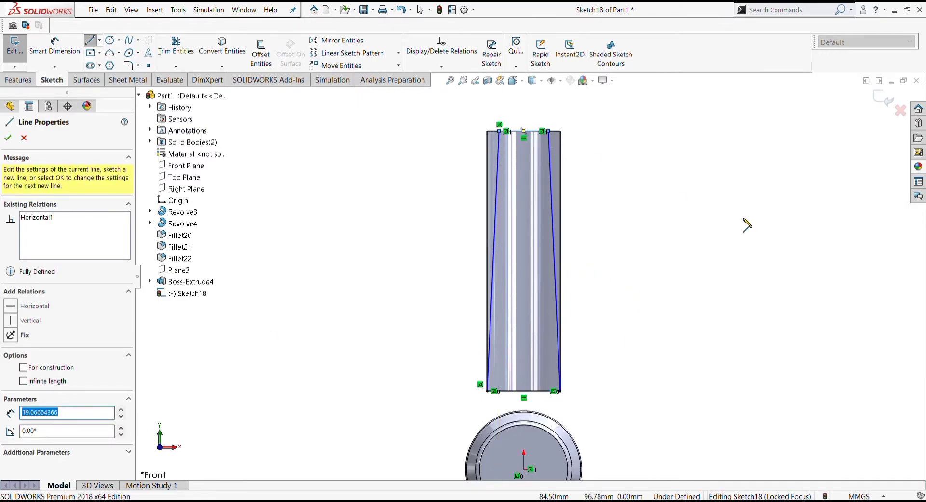
pyautogui.press('Escape')
# Attempt sketch fillets on the open outline's corners, then cancel them.
pyautogui.click(128, 65)
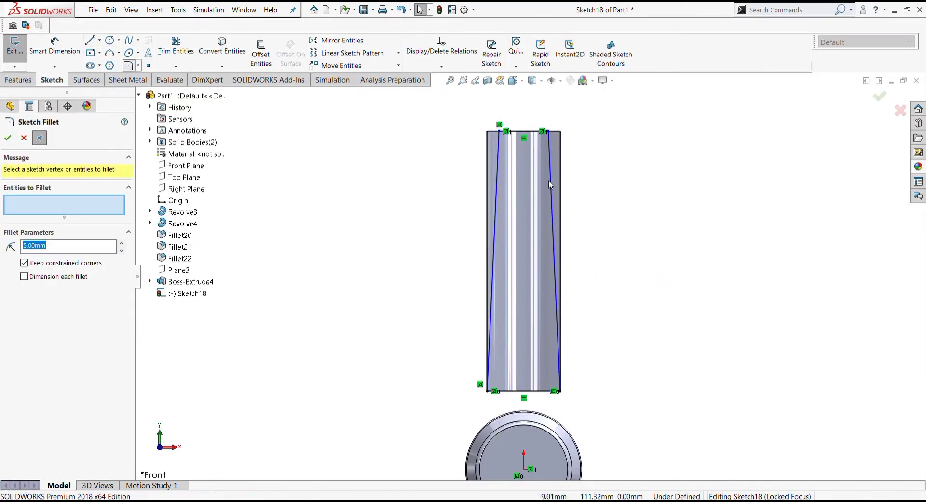
pyautogui.scroll(-3, 521, 138)
pyautogui.click(493, 155)
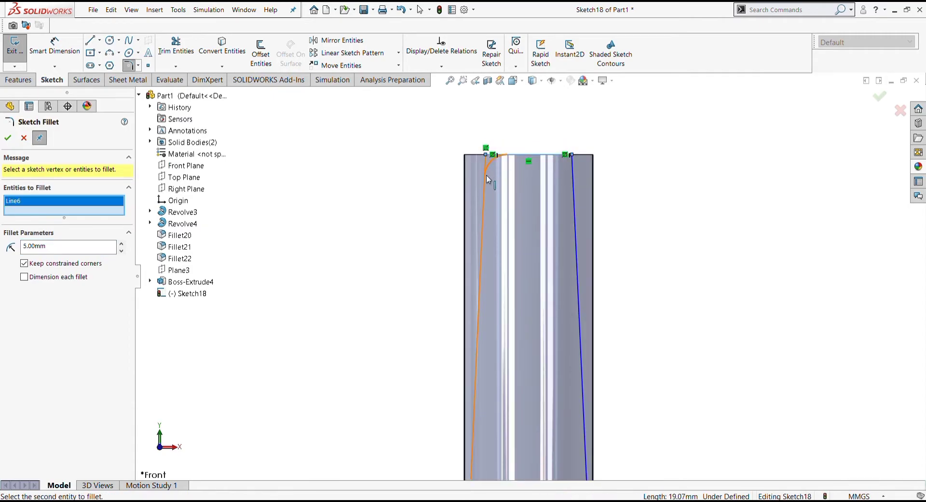
pyautogui.click(576, 183)
pyautogui.scroll(3, 552, 160)
pyautogui.scroll(-3, 500, 451)
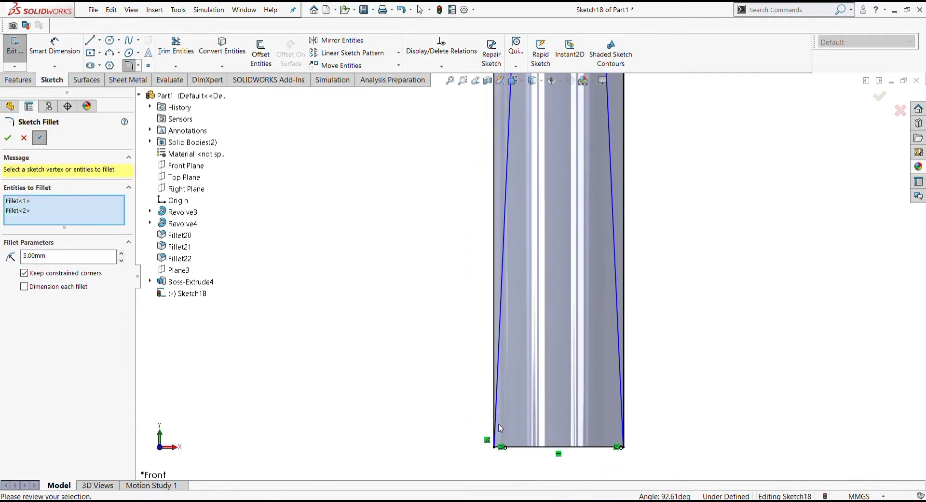
pyautogui.click(499, 426)
pyautogui.click(620, 446)
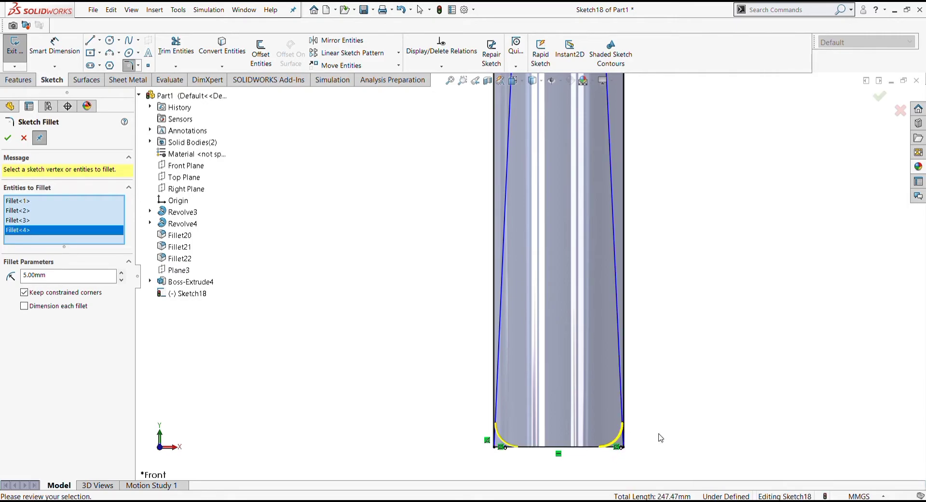
pyautogui.press('Escape')
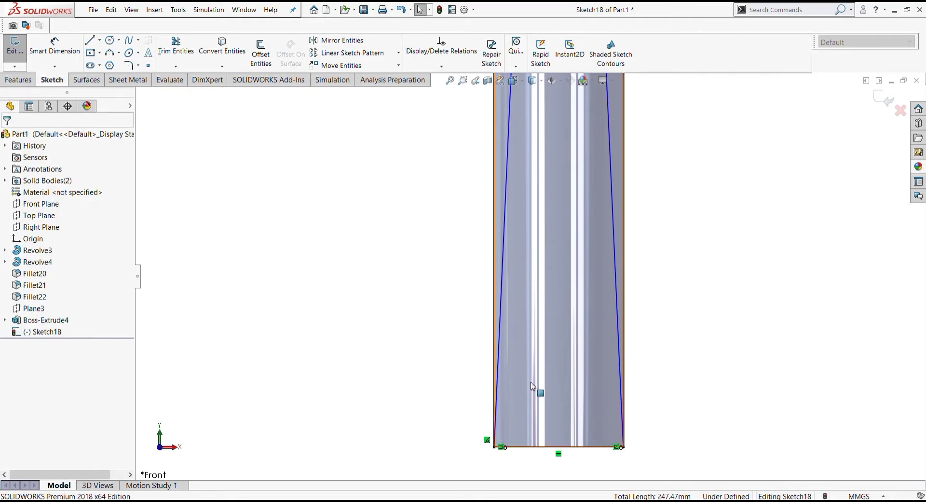
pyautogui.click(534, 389)
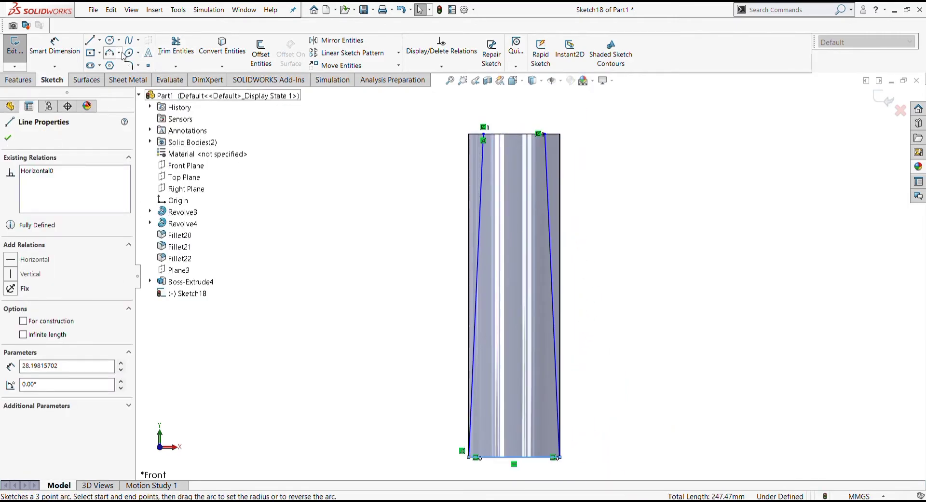
pyautogui.click(129, 66)
pyautogui.press('Escape')
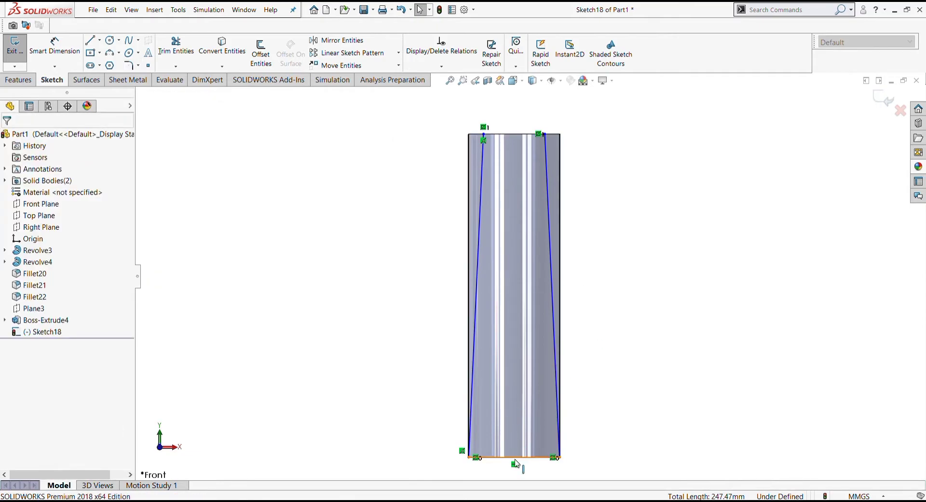
# Draw a horizontal line closing the top of the tapered blade outline.
pyautogui.press('l')
pyautogui.moveTo(484, 140); pyautogui.dragTo(545, 140)
pyautogui.press('Escape')
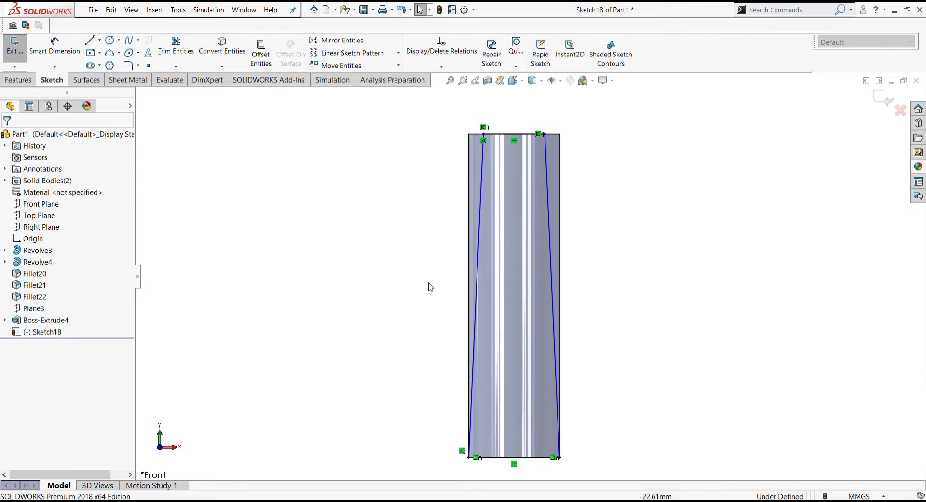
# Round all four corners of the closed outline with 5 mm sketch fillets.
pyautogui.click(130, 68)
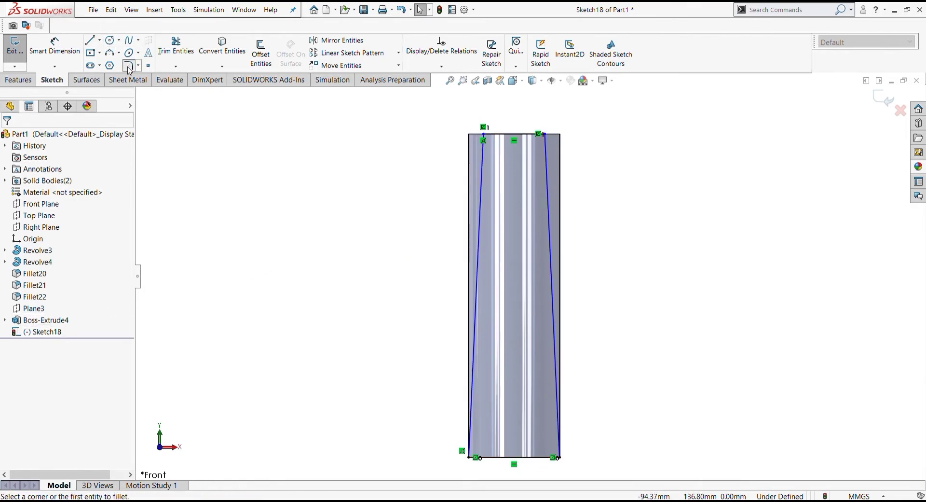
pyautogui.click(506, 135)
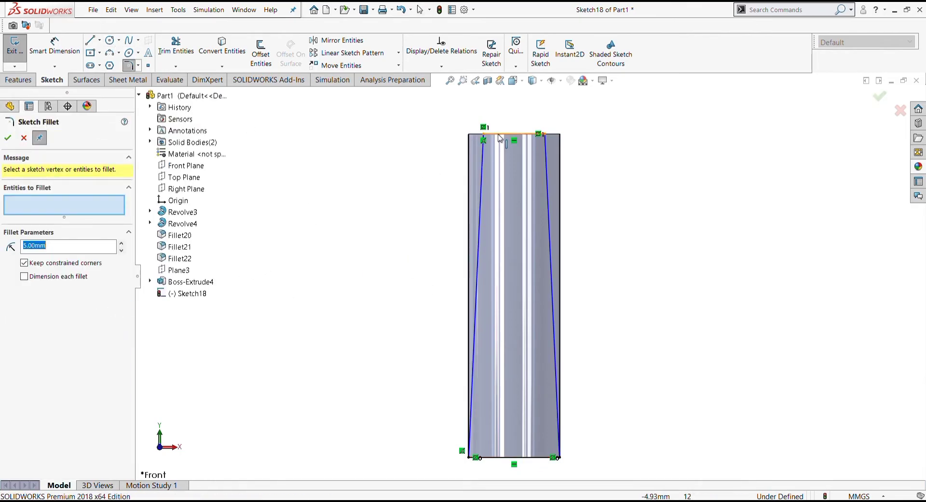
pyautogui.click(549, 153)
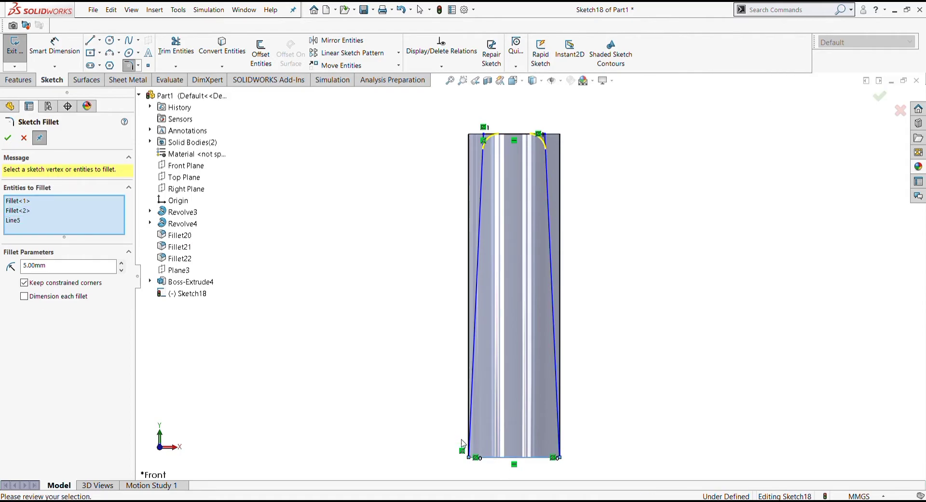
pyautogui.click(472, 442)
pyautogui.click(547, 456)
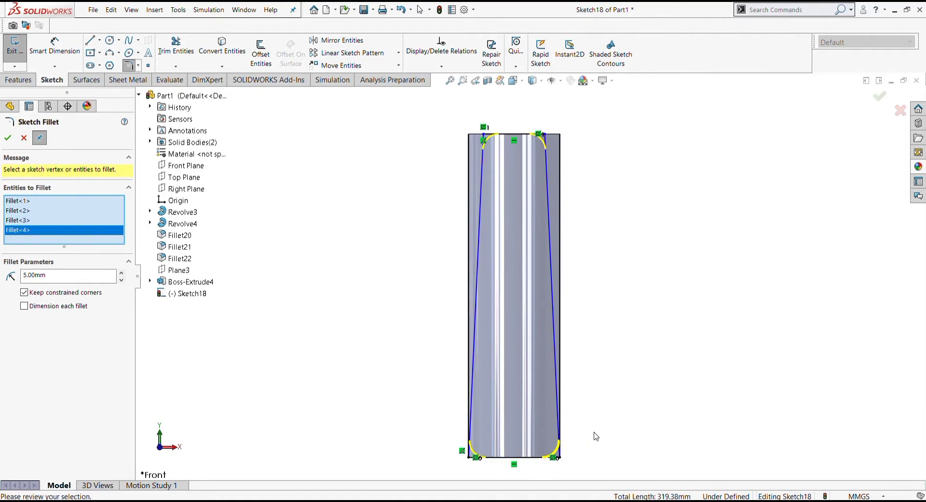
pyautogui.click(8, 140)
# Draw a three-point arc along the bottom edge, bulging up into the outline.
pyautogui.press('c')
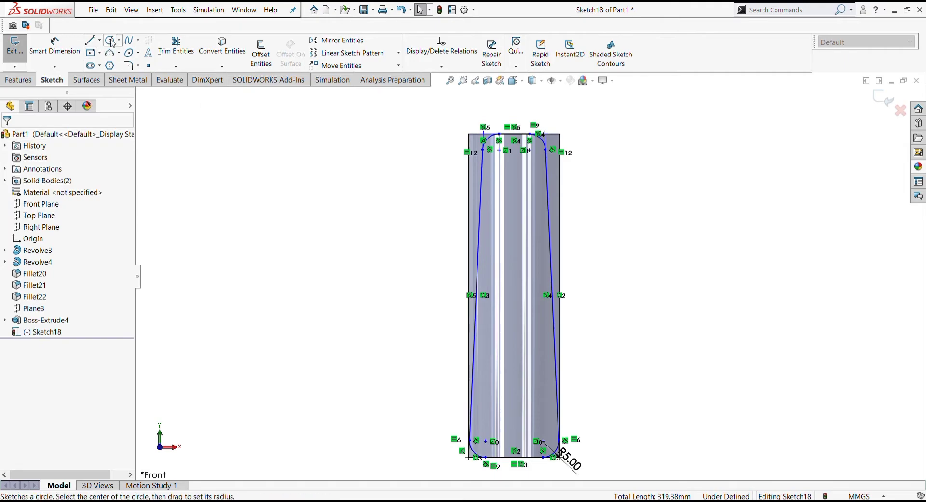
pyautogui.click(513, 458)
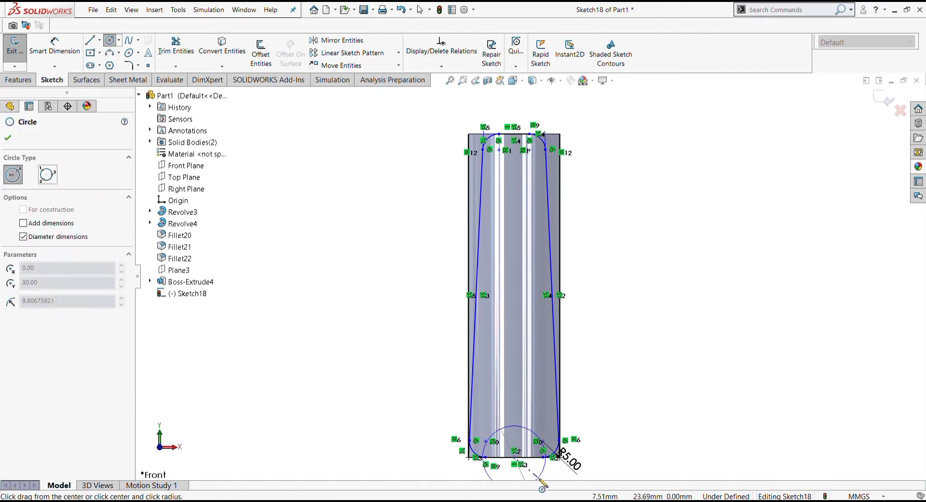
pyautogui.press('a')
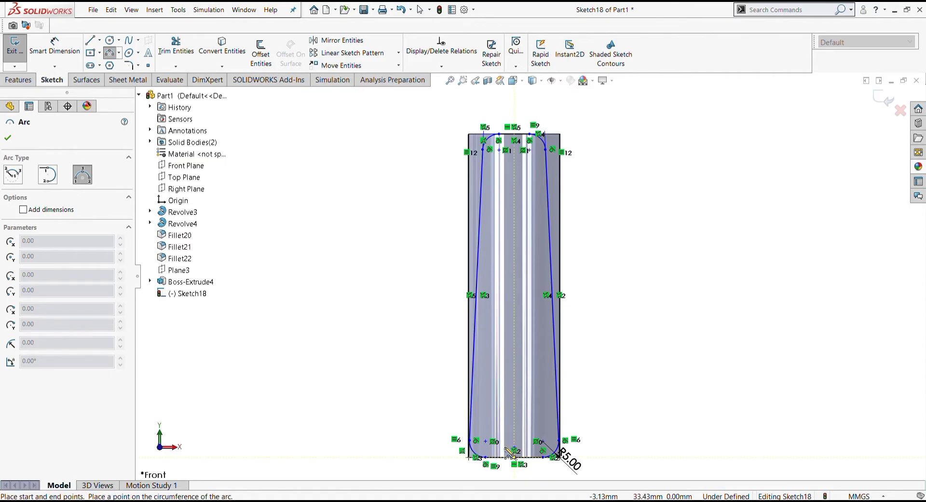
pyautogui.press('a')
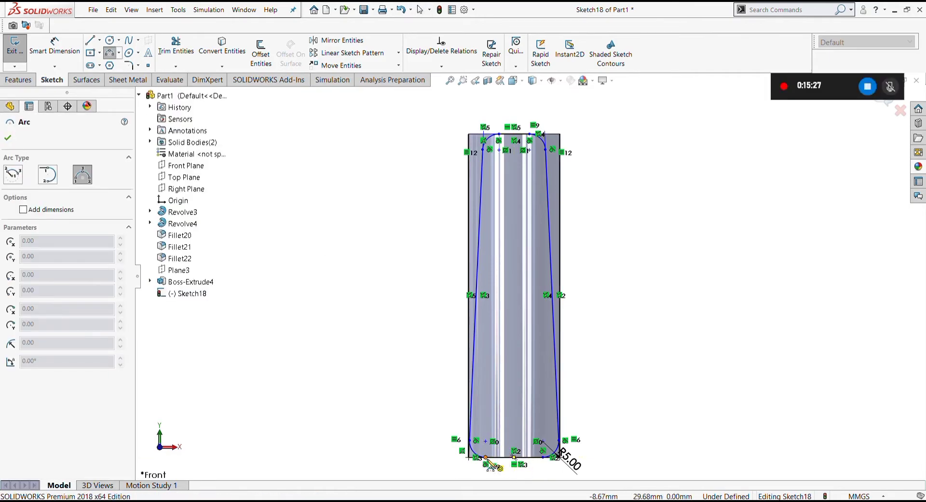
pyautogui.click(486, 458)
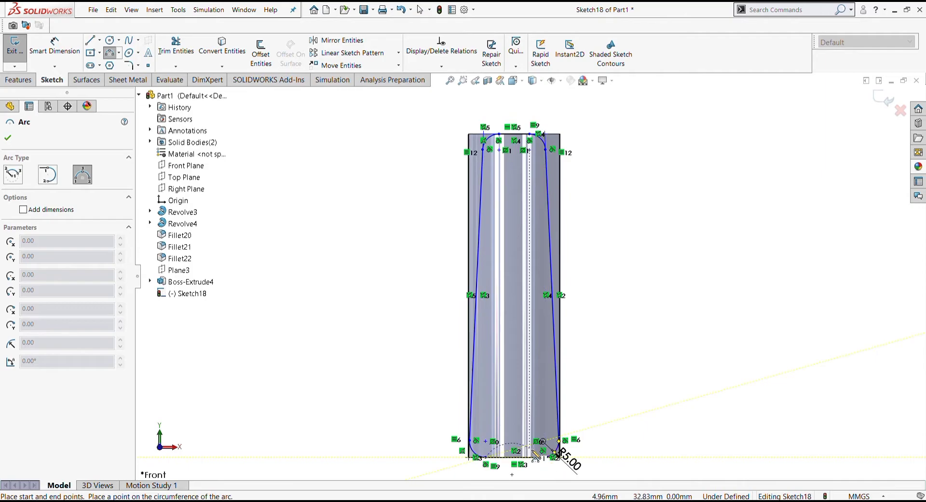
pyautogui.click(542, 457)
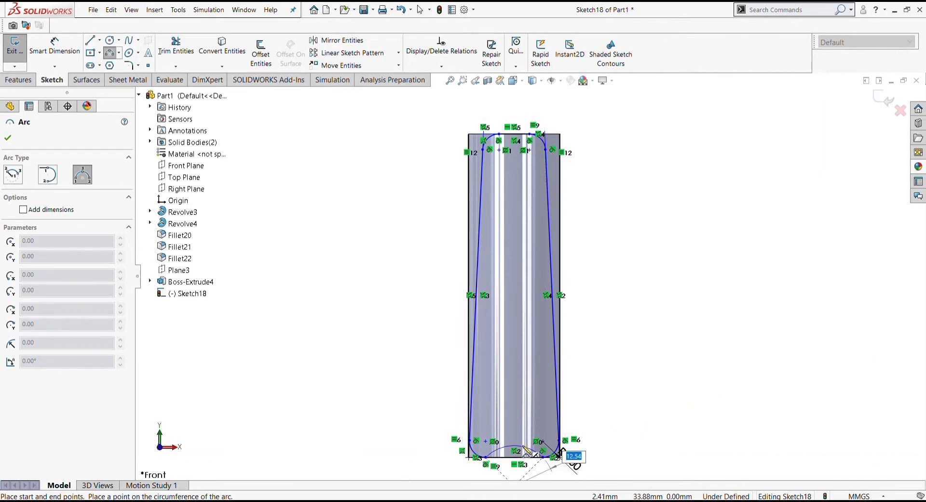
pyautogui.click(527, 450)
pyautogui.press('Escape')
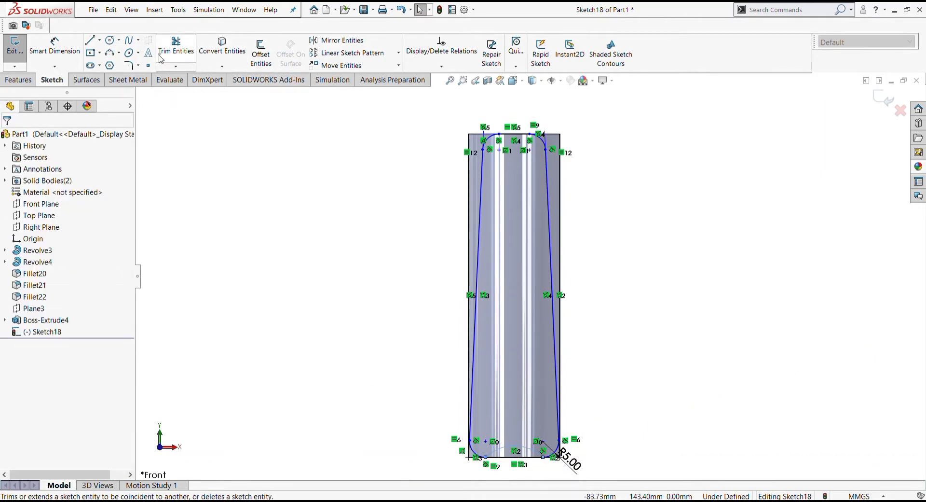
# Power-trim away the bottom line segment beneath the new arc.
pyautogui.click(162, 58)
pyautogui.moveTo(533, 464); pyautogui.dragTo(519, 463)
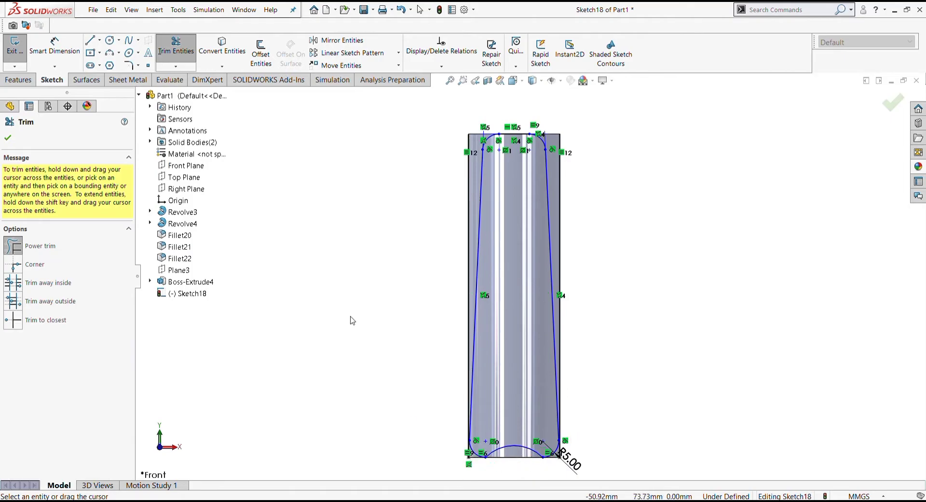
pyautogui.scroll(-5, 487, 144)
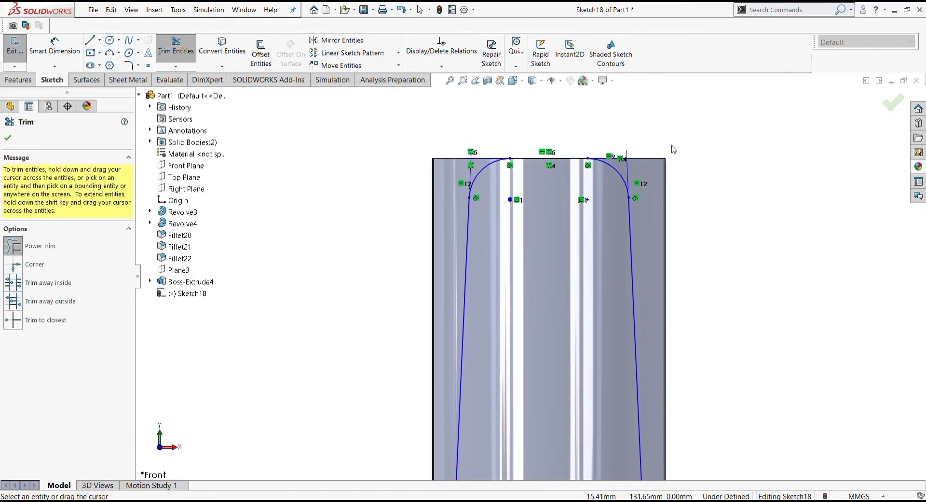
pyautogui.scroll(3, 514, 273)
pyautogui.scroll(3, 514, 272)
pyautogui.scroll(-2, 513, 273)
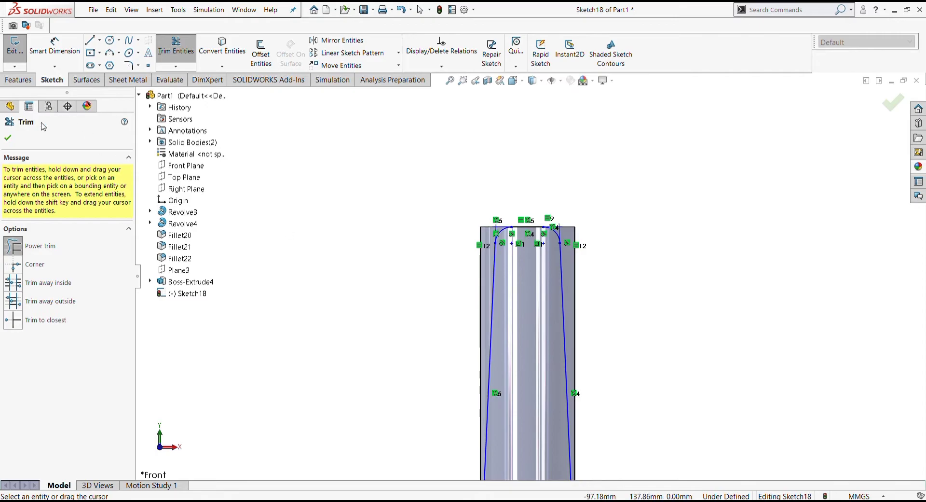
pyautogui.click(8, 138)
pyautogui.click(18, 80)
# Project the blade sketch onto the sheet face as Split Line1.
pyautogui.click(504, 49)
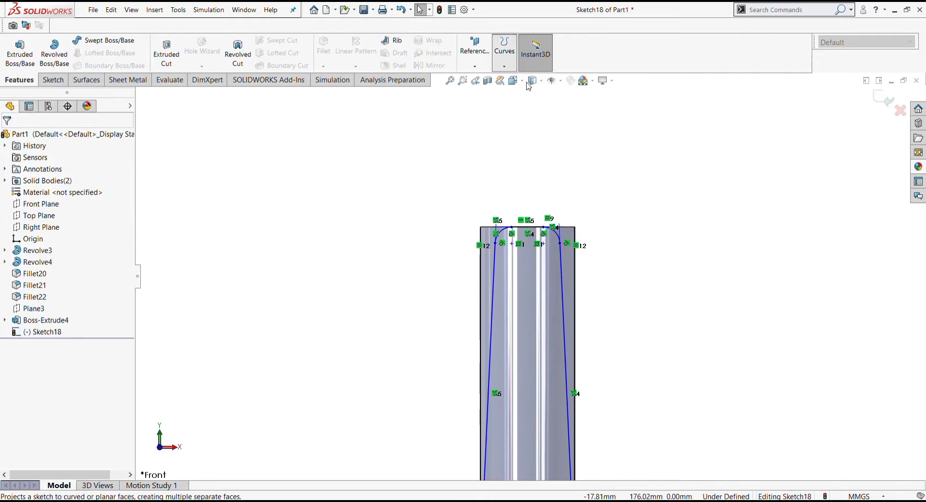
pyautogui.click(527, 83)
pyautogui.moveTo(549, 411)
pyautogui.mouseDown(button='middle')
pyautogui.moveTo(532, 388)
pyautogui.moveTo(515, 417)
pyautogui.moveTo(529, 466)
pyautogui.mouseUp(button='middle')
pyautogui.click(528, 394)
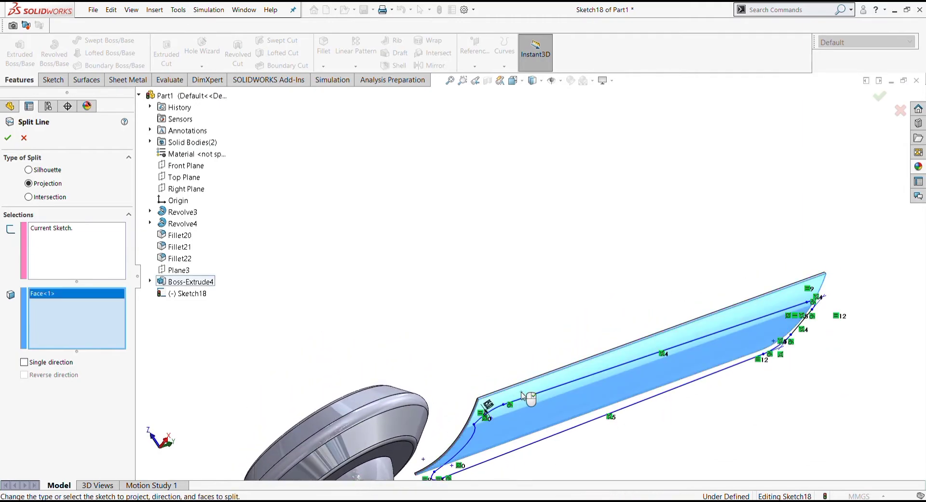
pyautogui.click(8, 139)
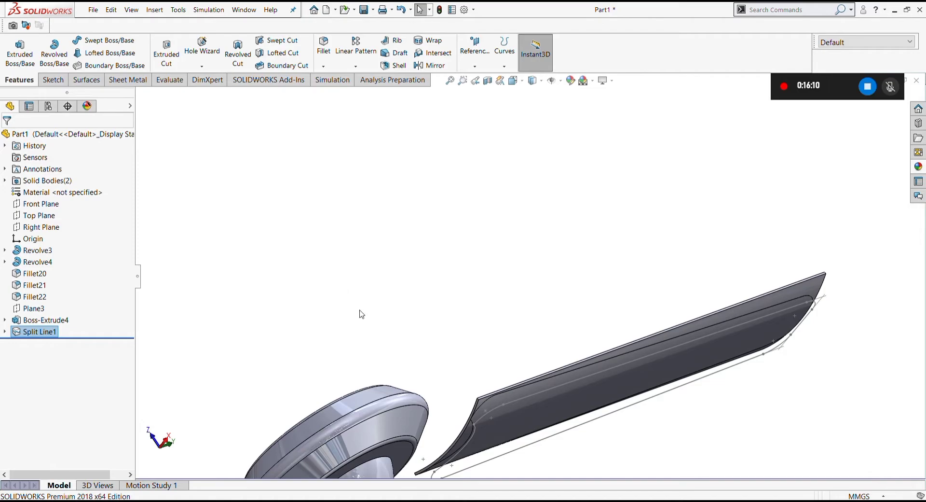
# View the split face Normal To and zoom in on the blade outline.
pyautogui.moveTo(320, 281)
pyautogui.mouseDown(button='middle')
pyautogui.moveTo(282, 254)
pyautogui.moveTo(354, 270)
pyautogui.mouseUp(button='middle')
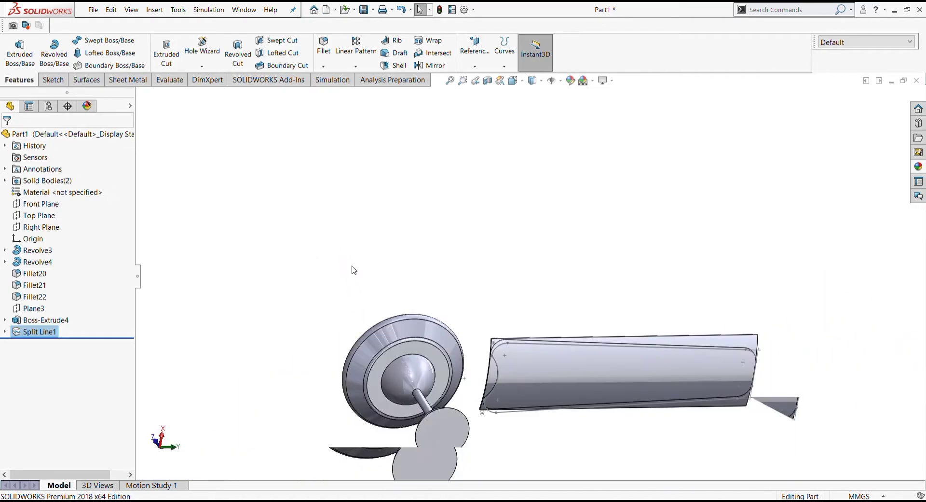
pyautogui.hotkey('ctrl', '8')
pyautogui.scroll(-2, 305, 258)
pyautogui.click(288, 180)
pyautogui.scroll(-2, 656, 376)
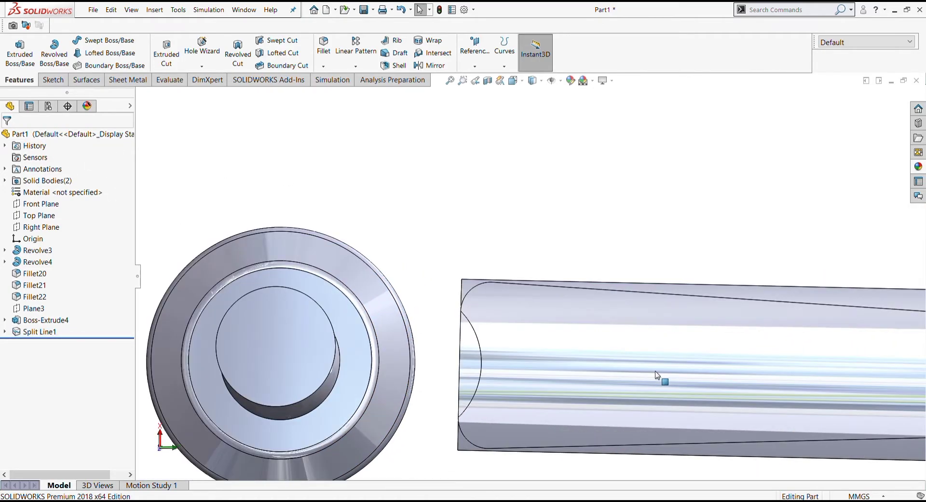
pyautogui.scroll(2, 656, 375)
pyautogui.scroll(1, 705, 324)
pyautogui.scroll(-1, 662, 326)
pyautogui.scroll(2, 625, 306)
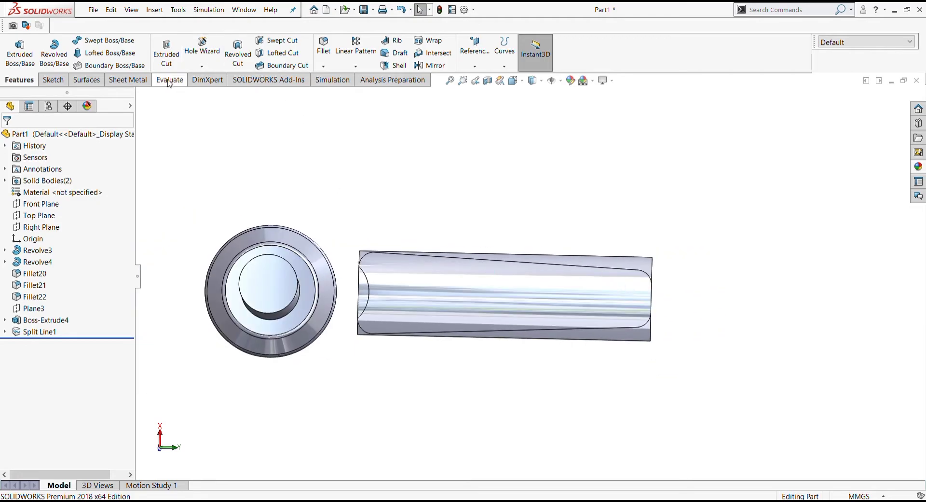
pyautogui.click(85, 79)
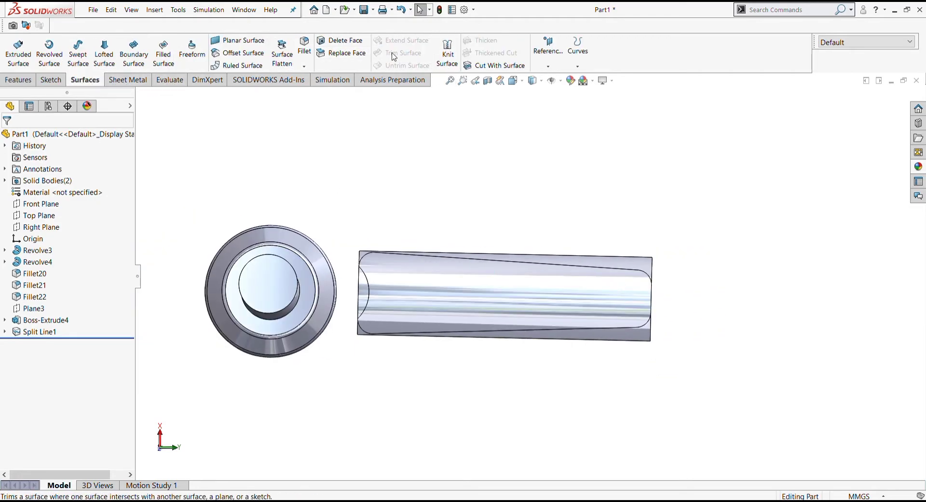
pyautogui.click(18, 80)
# Start and cancel extrude commands while selecting Split Line1 in the feature tree.
pyautogui.click(174, 65)
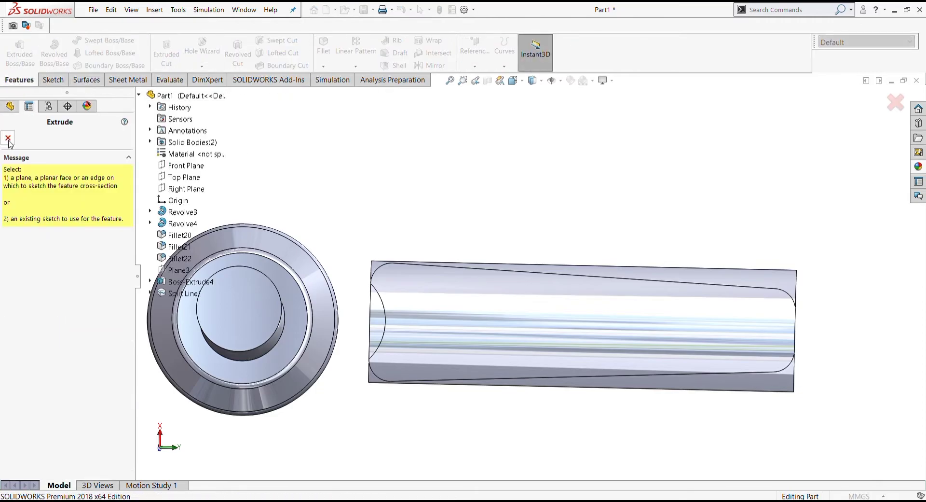
pyautogui.press('Escape')
pyautogui.click(48, 332)
pyautogui.click(47, 336)
pyautogui.click(20, 53)
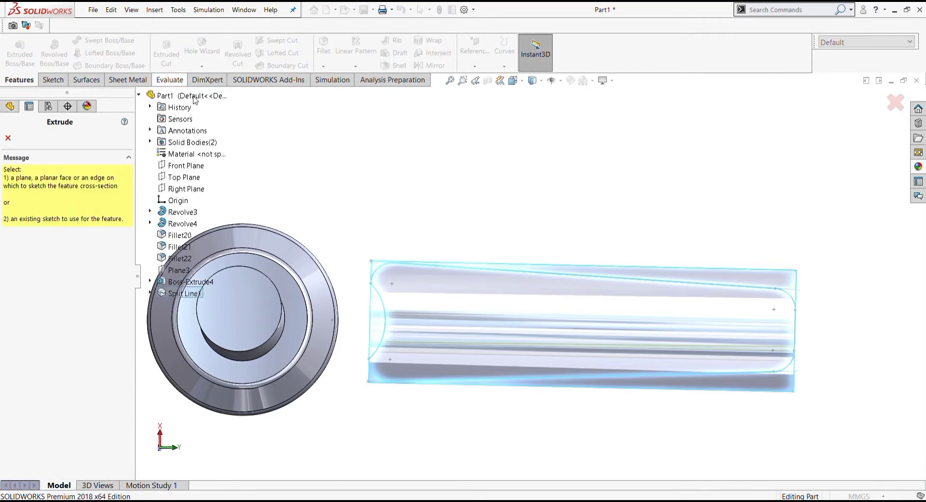
pyautogui.press('Escape')
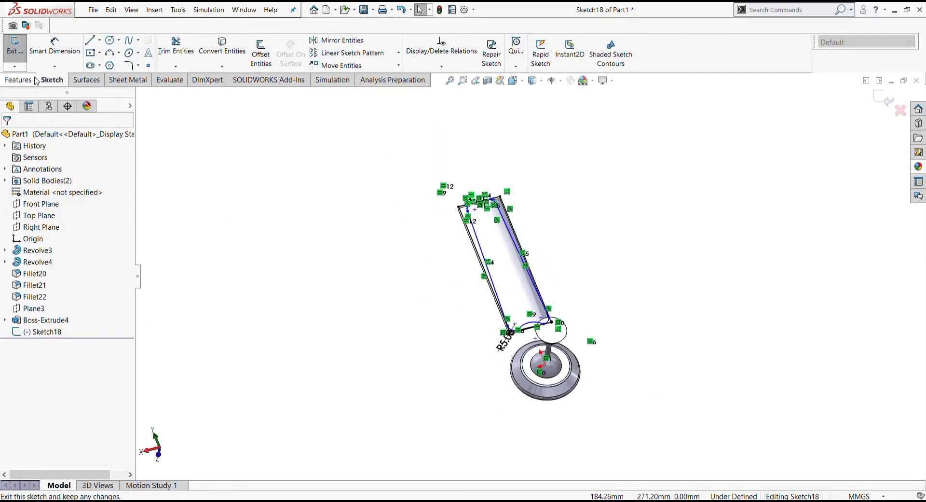
# Cut-extrude Sketch18's three regions Blind 80 mm as Cut-Extrude15.
pyautogui.click(18, 80)
pyautogui.click(166, 53)
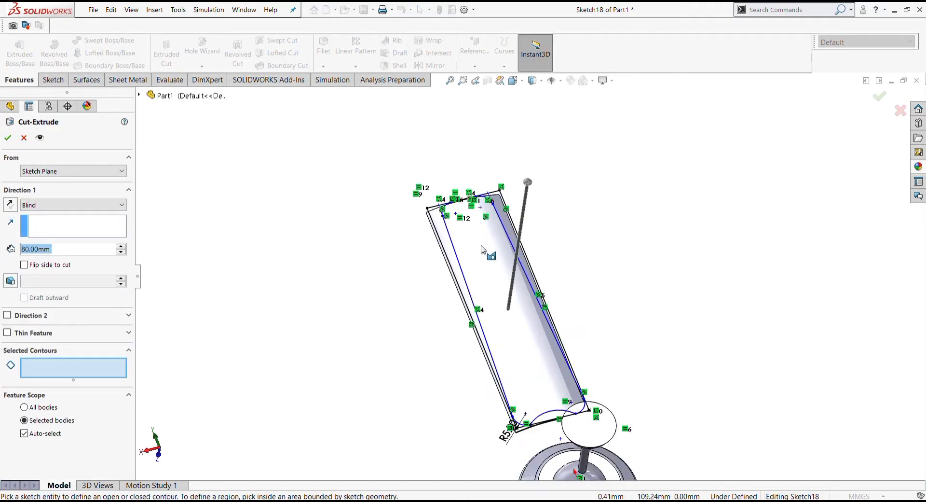
pyautogui.click(430, 264)
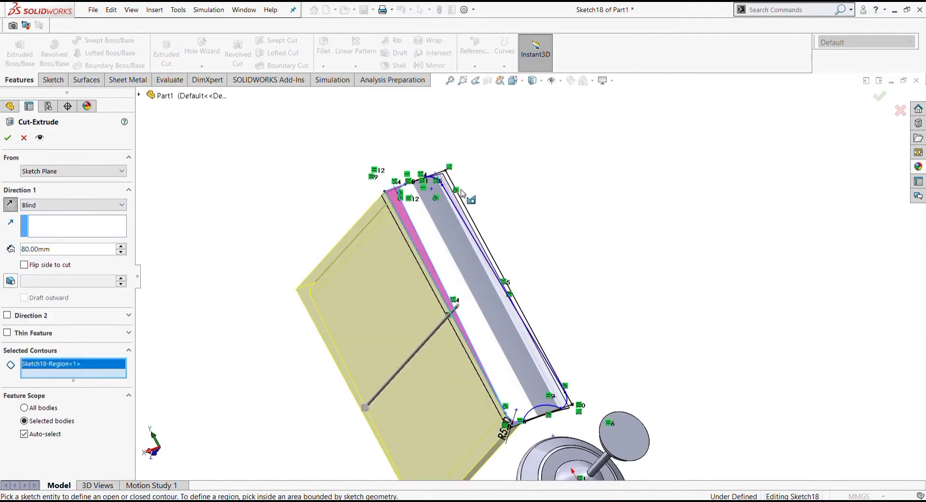
pyautogui.click(463, 212)
pyautogui.click(544, 411)
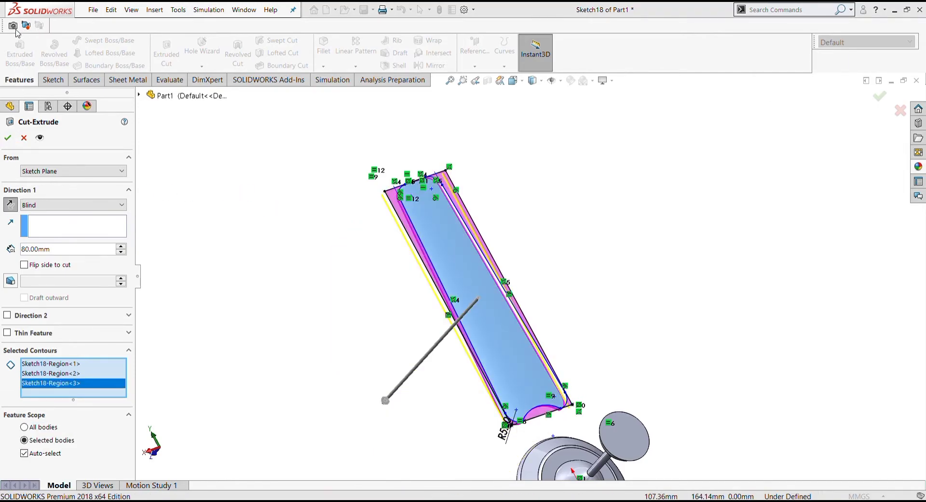
pyautogui.press('Return')
pyautogui.scroll(5, 393, 266)
pyautogui.moveTo(393, 265)
pyautogui.mouseDown(button='middle')
pyautogui.moveTo(497, 265)
pyautogui.moveTo(579, 313)
pyautogui.moveTo(457, 356)
pyautogui.moveTo(671, 450)
pyautogui.moveTo(516, 367)
pyautogui.moveTo(511, 338)
pyautogui.mouseUp(button='middle')
pyautogui.click(36, 203)
# Open a new sketch on the Front Plane, viewed from the Back.
pyautogui.moveTo(374, 331); pyautogui.dragTo(369, 281, button='middle')
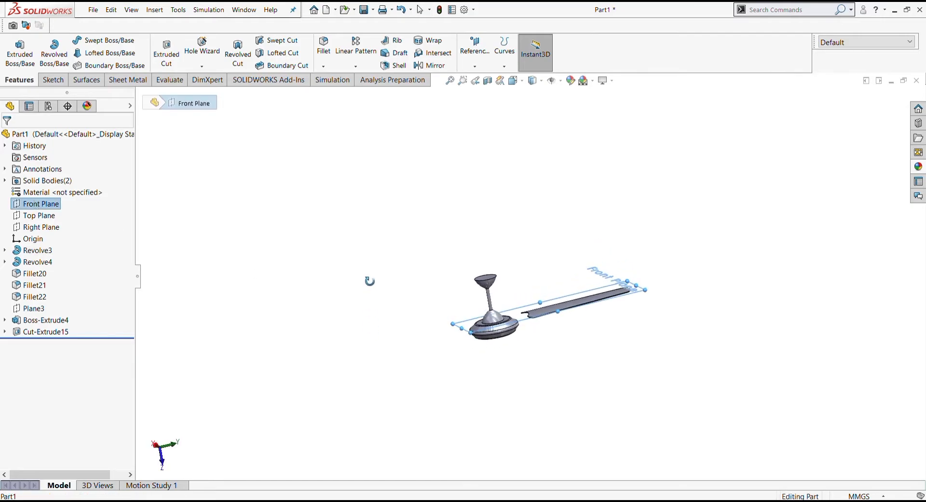
pyautogui.hotkey('ctrl', '8')
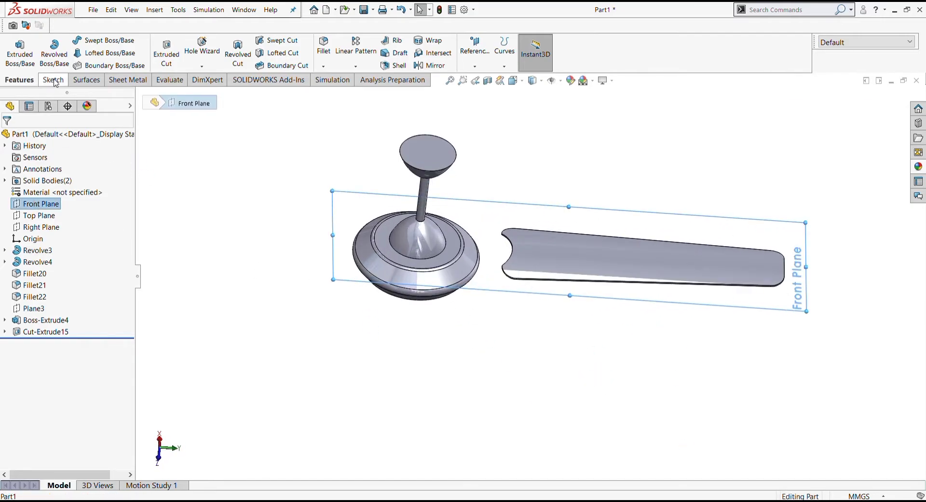
pyautogui.click(53, 80)
pyautogui.click(15, 48)
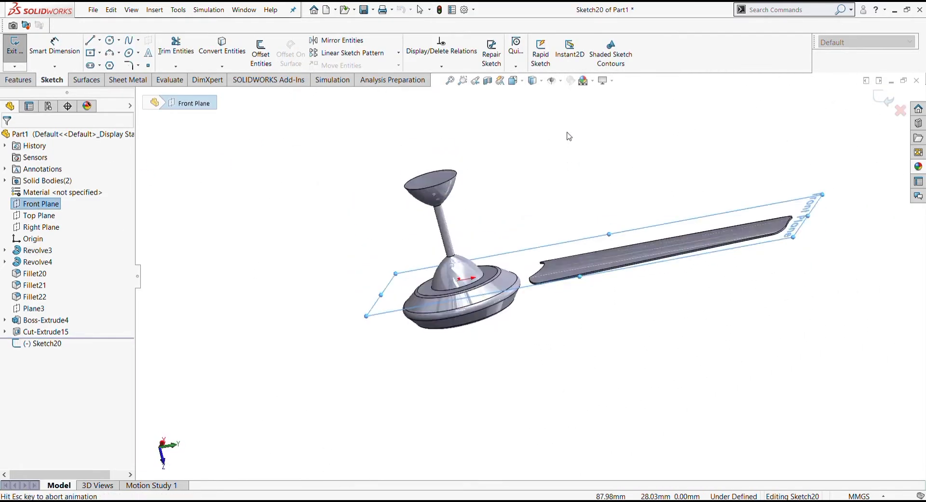
pyautogui.click(514, 80)
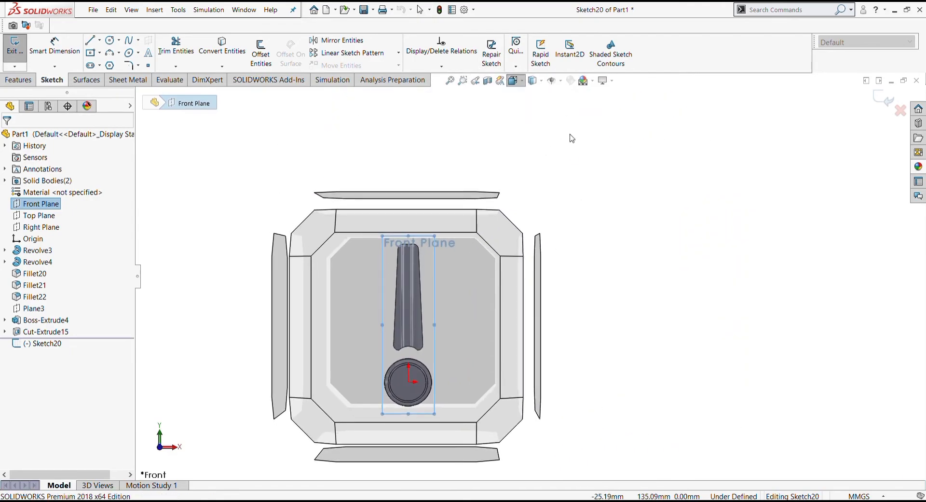
pyautogui.click(540, 285)
pyautogui.scroll(-2, 479, 305)
pyautogui.scroll(2, 448, 277)
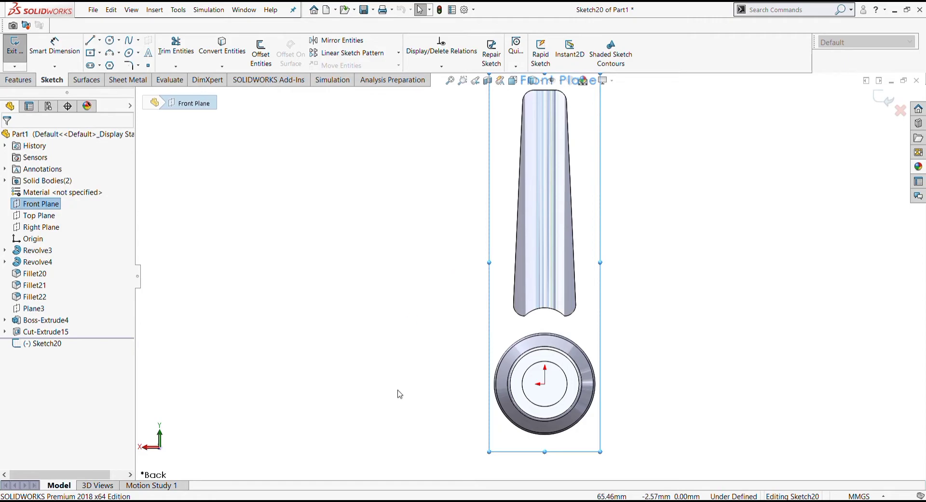
# Draw a closed four-sided outline from the hub up to the blade root.
pyautogui.click(91, 42)
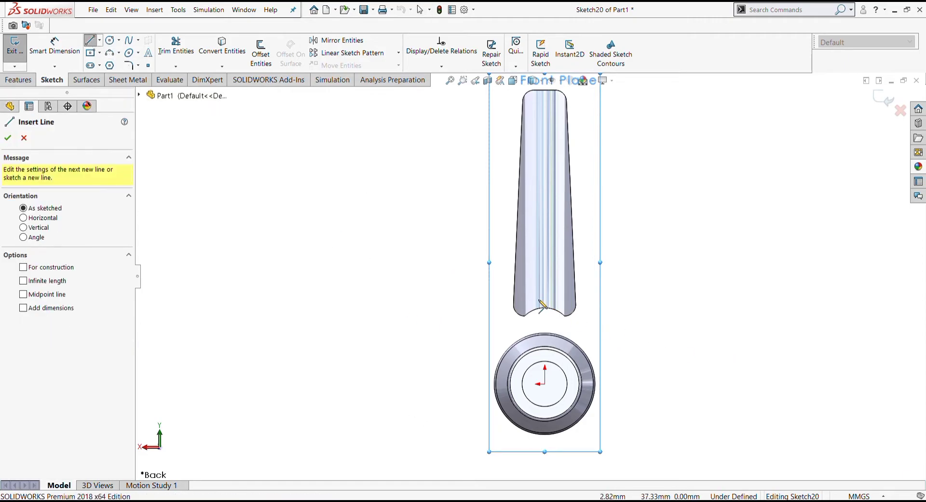
pyautogui.scroll(-2, 550, 367)
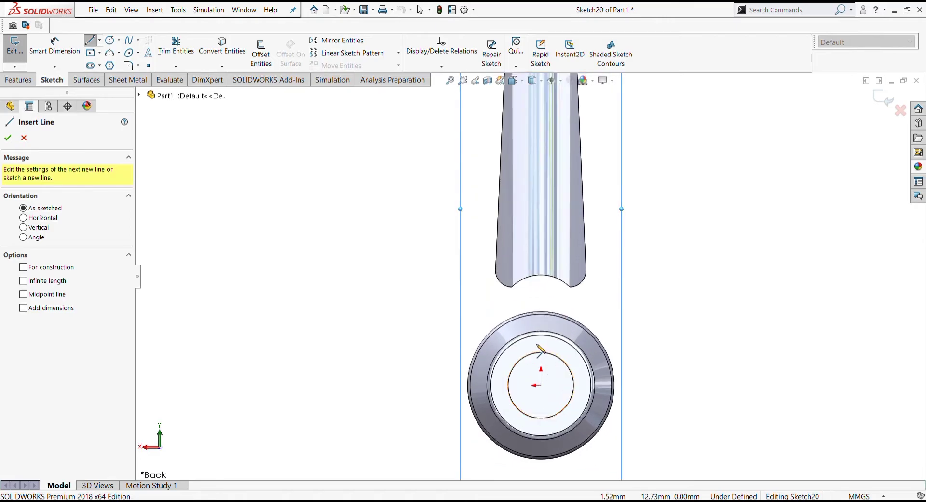
pyautogui.click(531, 346)
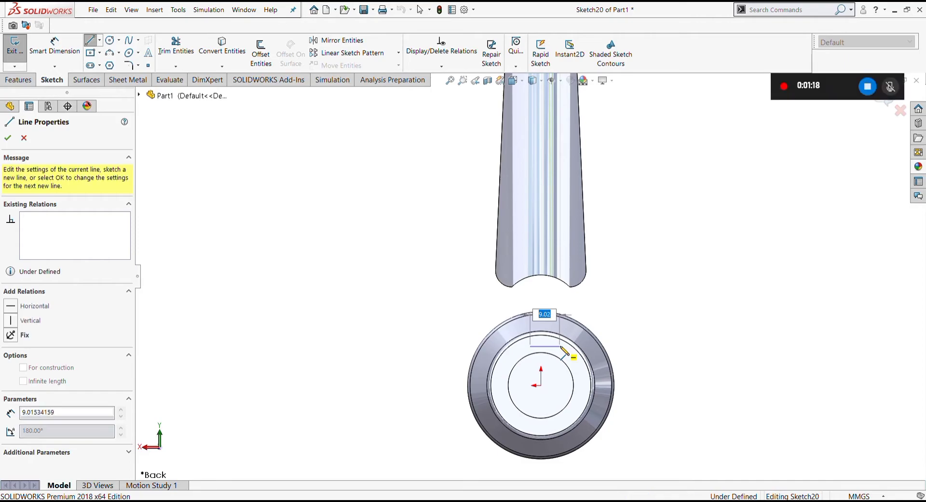
pyautogui.click(559, 346)
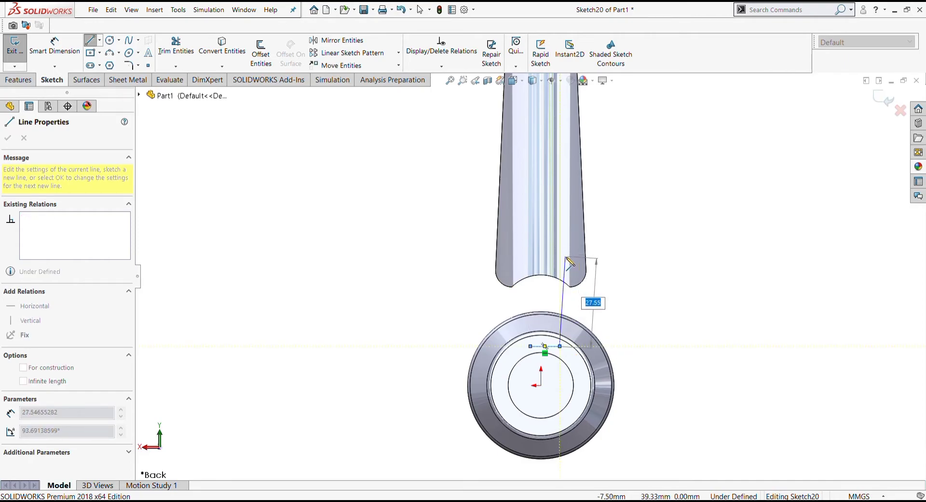
pyautogui.click(563, 254)
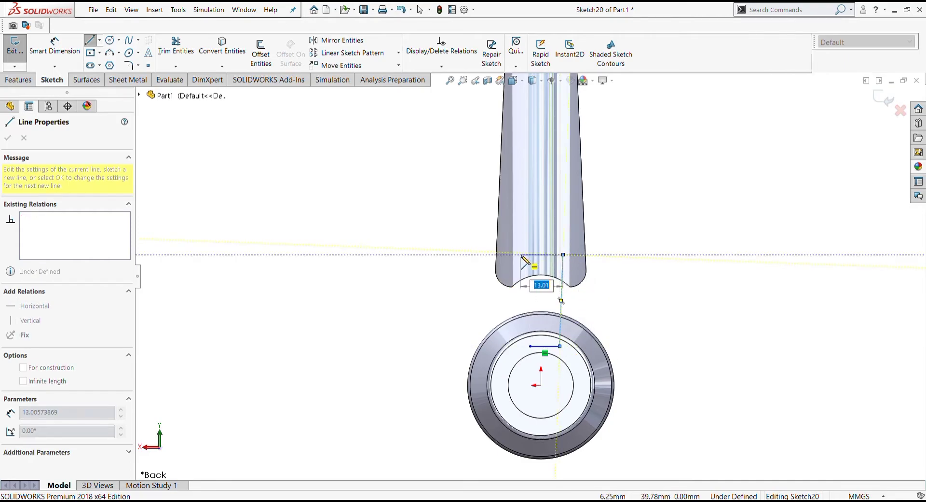
pyautogui.click(520, 253)
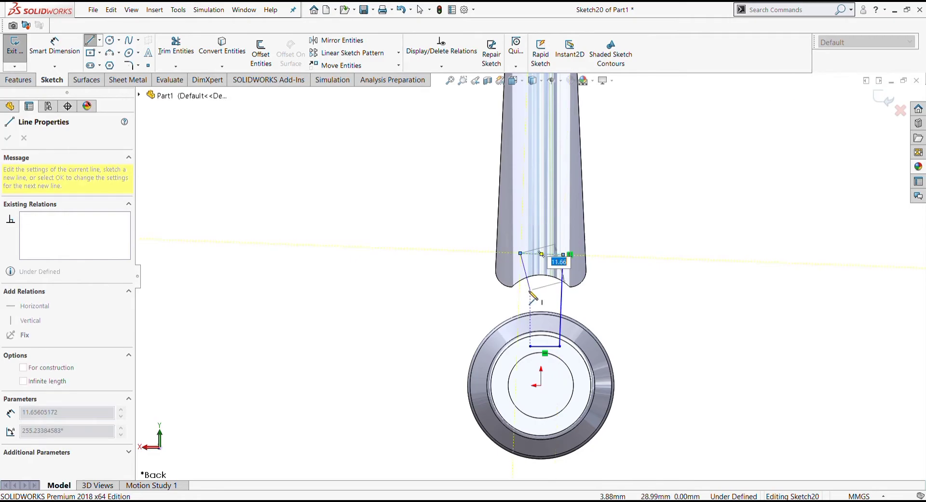
pyautogui.click(531, 345)
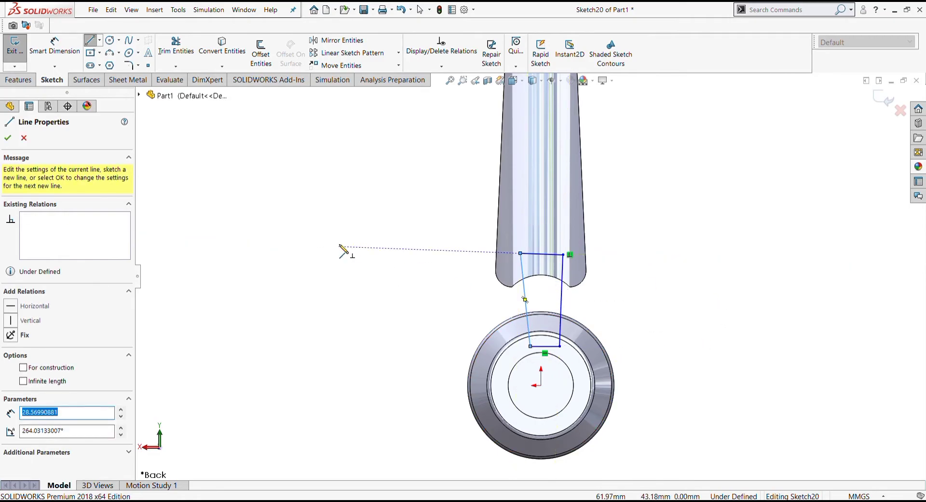
pyautogui.press('Escape')
# Make the top edge horizontal and drag the bottom corners to straighten the sides.
pyautogui.click(545, 254)
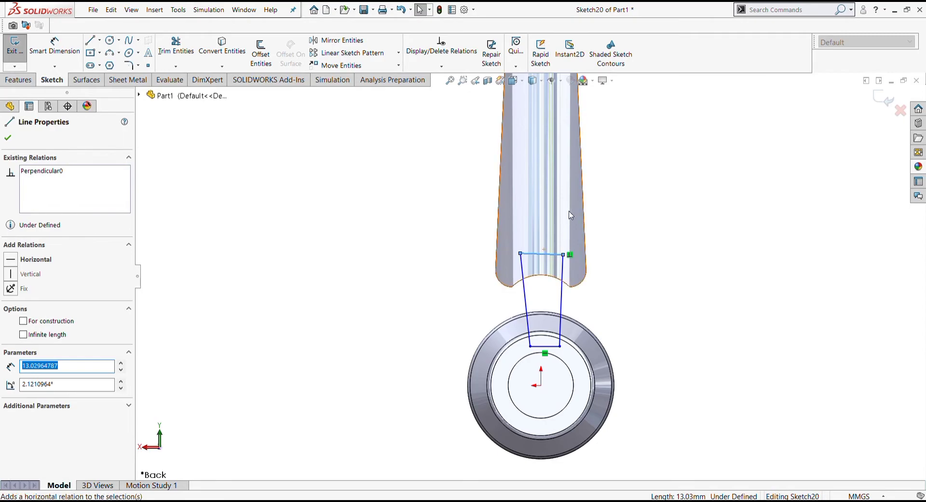
pyautogui.moveTo(556, 351); pyautogui.dragTo(566, 347)
pyautogui.click(628, 263)
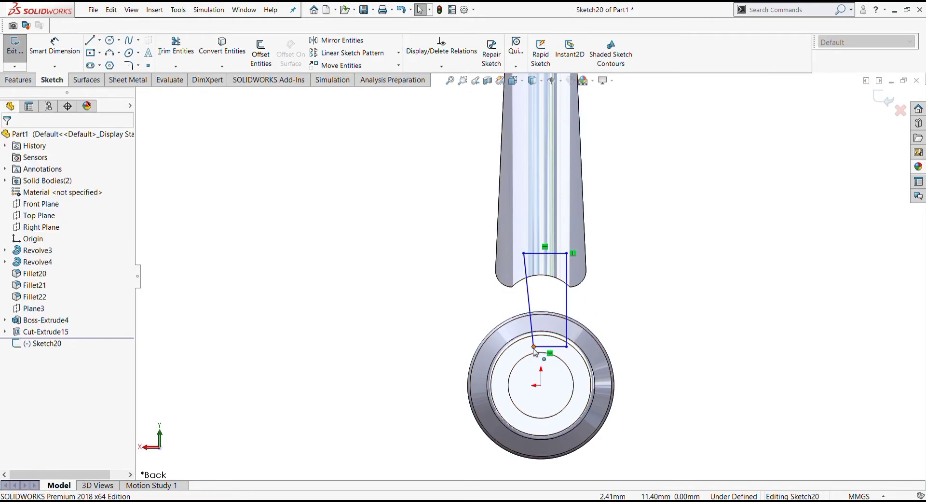
pyautogui.moveTo(534, 347); pyautogui.dragTo(530, 347)
pyautogui.click(657, 324)
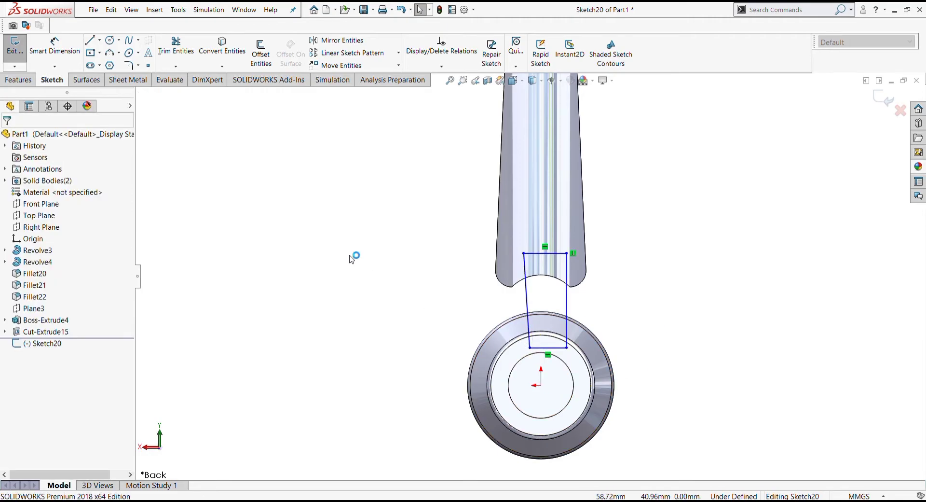
# Draw a vertical construction centerline up from the origin.
pyautogui.click(101, 42)
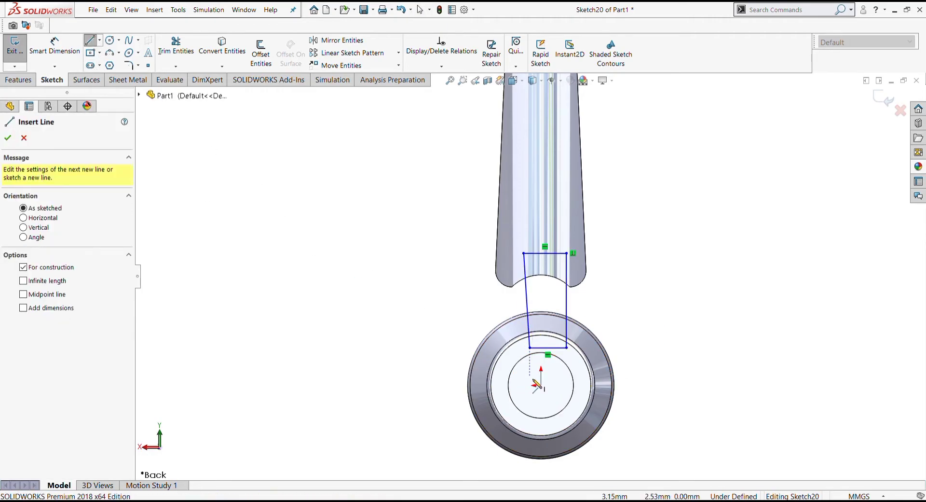
pyautogui.click(541, 385)
pyautogui.click(541, 290)
pyautogui.press('Escape')
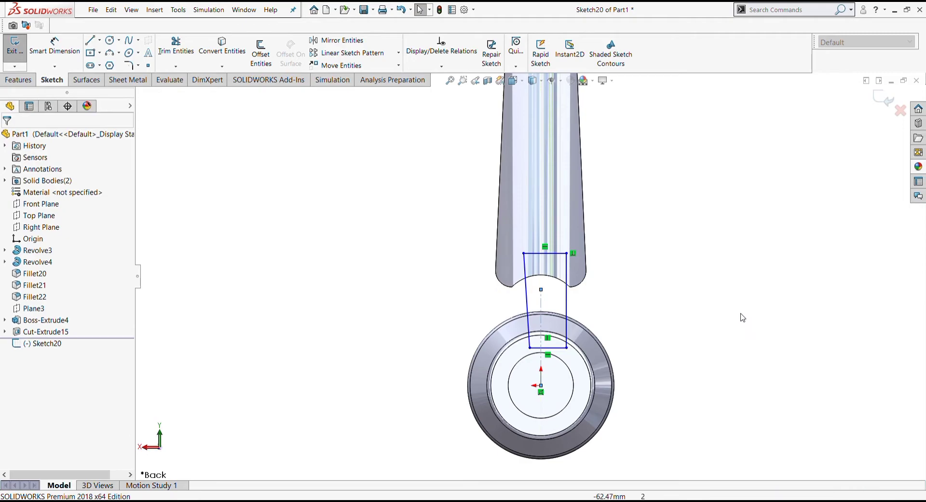
# Make the top and bottom corner pairs symmetric about the centerline.
pyautogui.click(524, 253)
pyautogui.keyDown('ctrl'); pyautogui.click(566, 252); pyautogui.keyUp('ctrl')
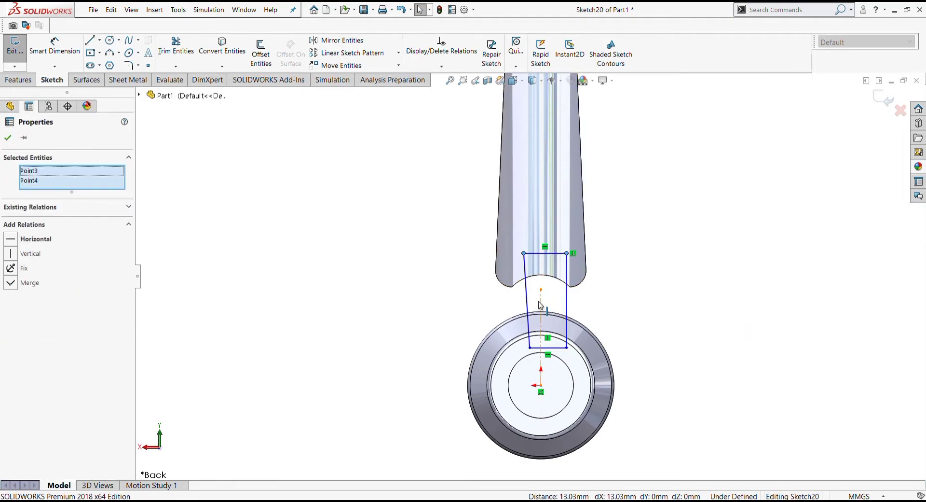
pyautogui.keyDown('ctrl'); pyautogui.click(541, 309); pyautogui.keyUp('ctrl')
pyautogui.click(667, 333)
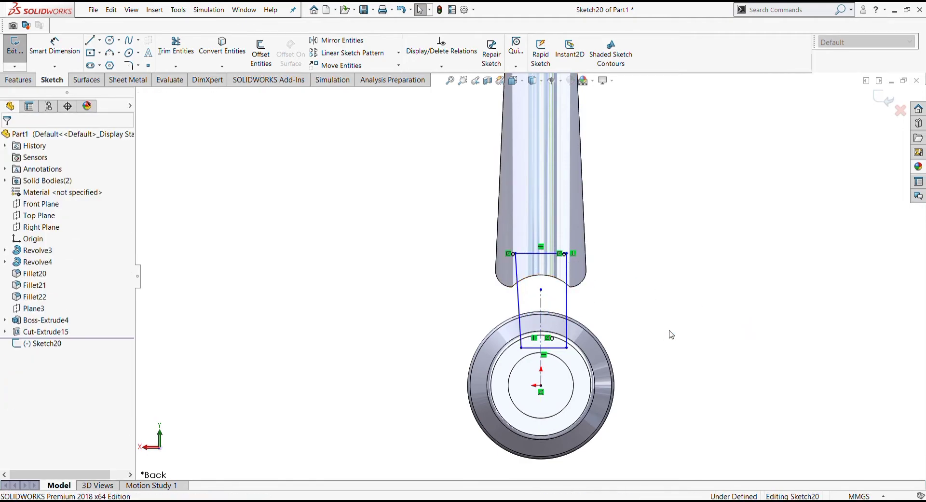
pyautogui.click(522, 347)
pyautogui.keyDown('ctrl'); pyautogui.click(567, 347); pyautogui.keyUp('ctrl')
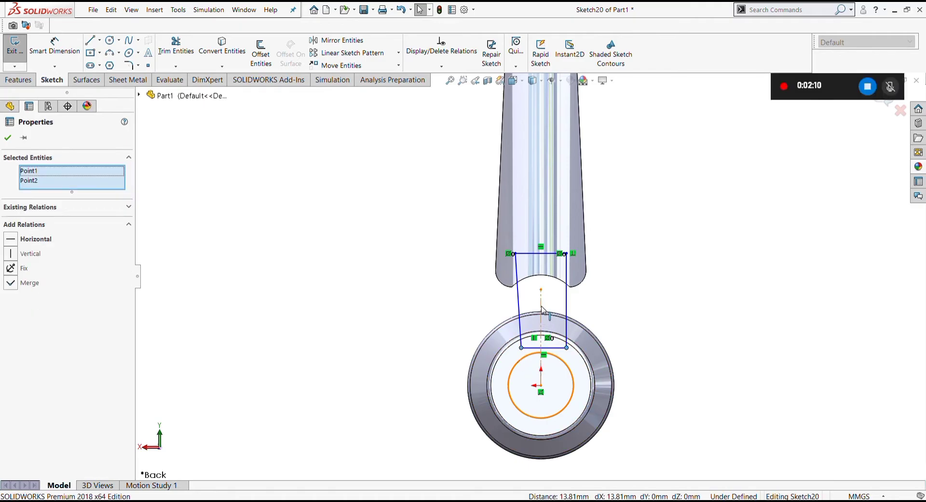
pyautogui.keyDown('ctrl'); pyautogui.click(541, 311); pyautogui.keyUp('ctrl')
pyautogui.click(34, 267)
pyautogui.click(363, 265)
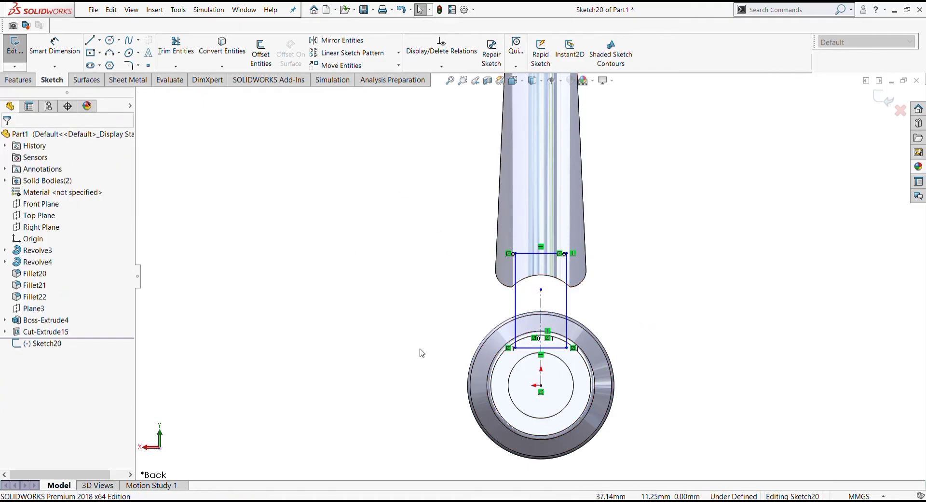
# Add a line on the lower edge and mirror it about the centerline.
pyautogui.click(94, 43)
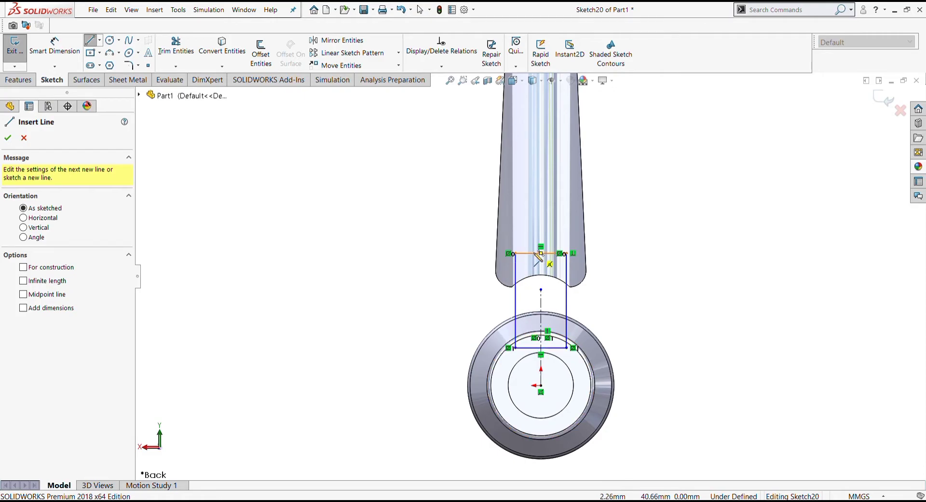
pyautogui.click(524, 348)
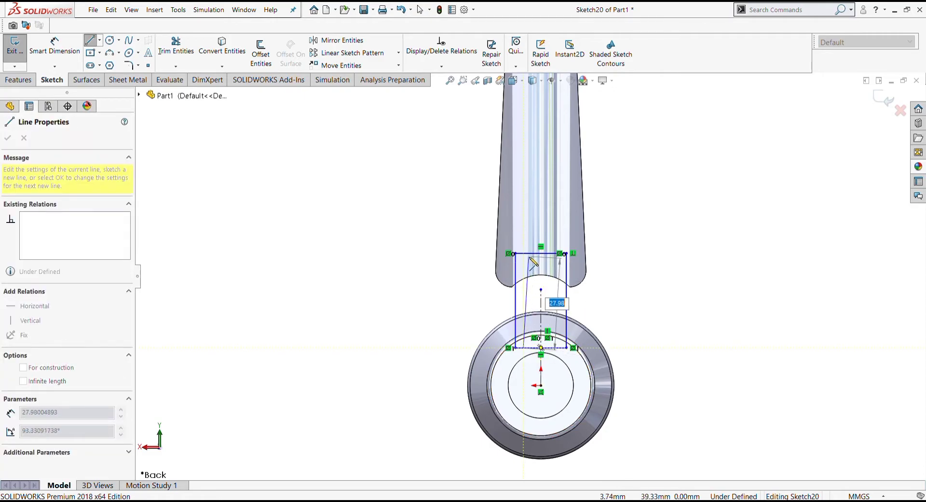
pyautogui.press('Escape')
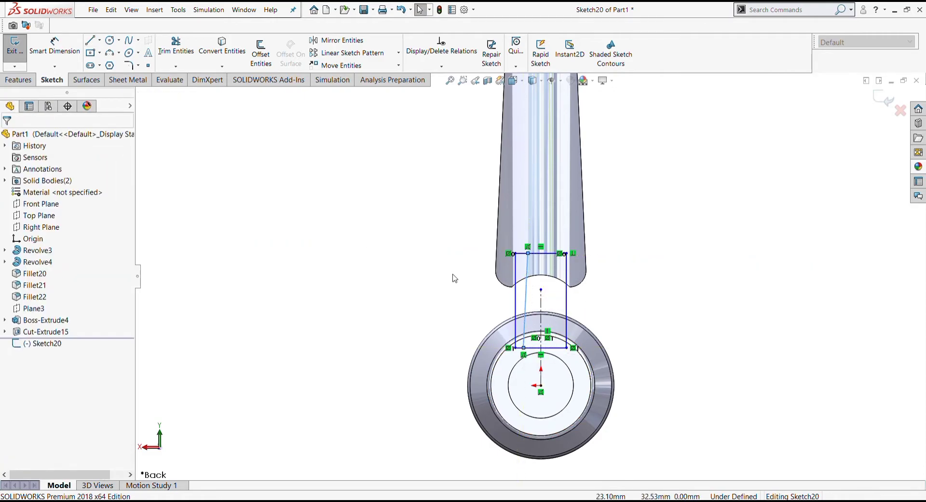
pyautogui.click(340, 40)
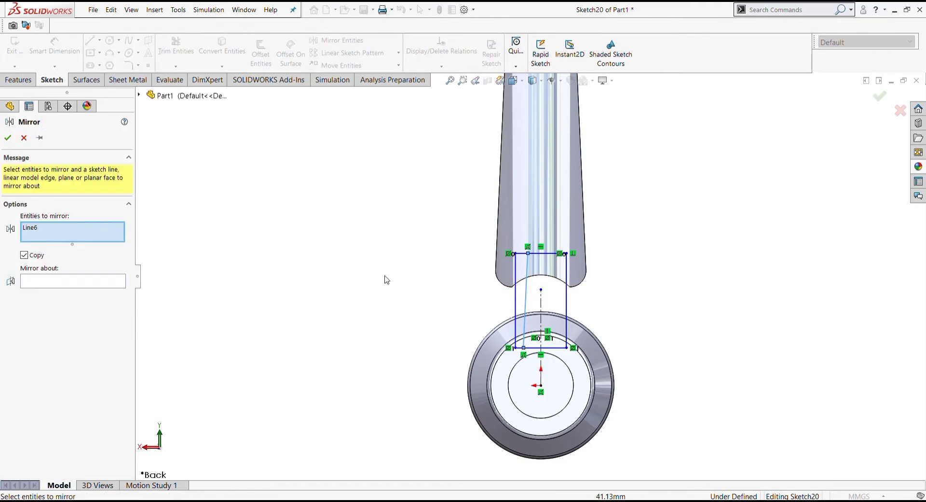
pyautogui.click(540, 305)
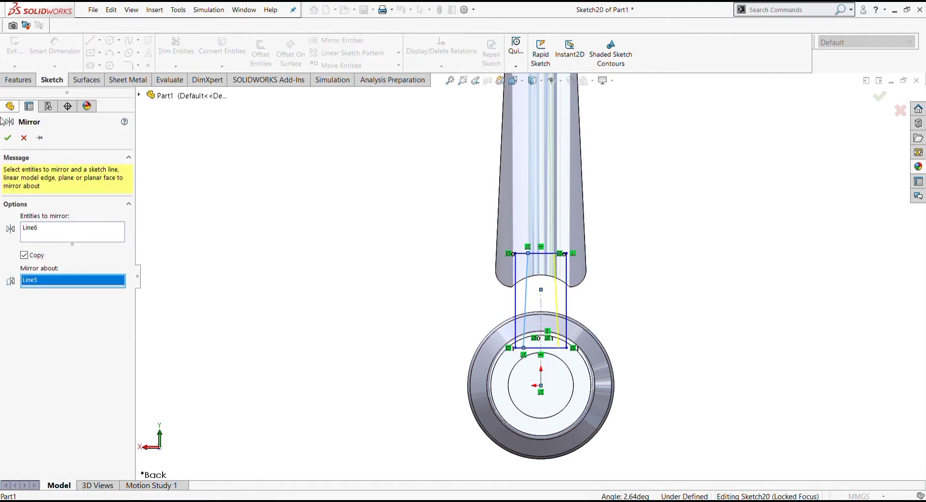
pyautogui.click(8, 137)
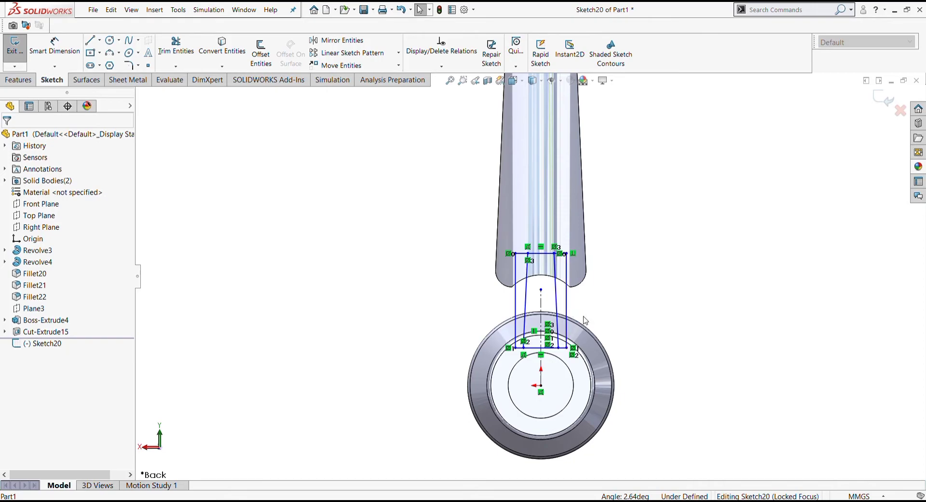
# Power-trim the overhanging ends of the top line on both sides.
pyautogui.click(176, 46)
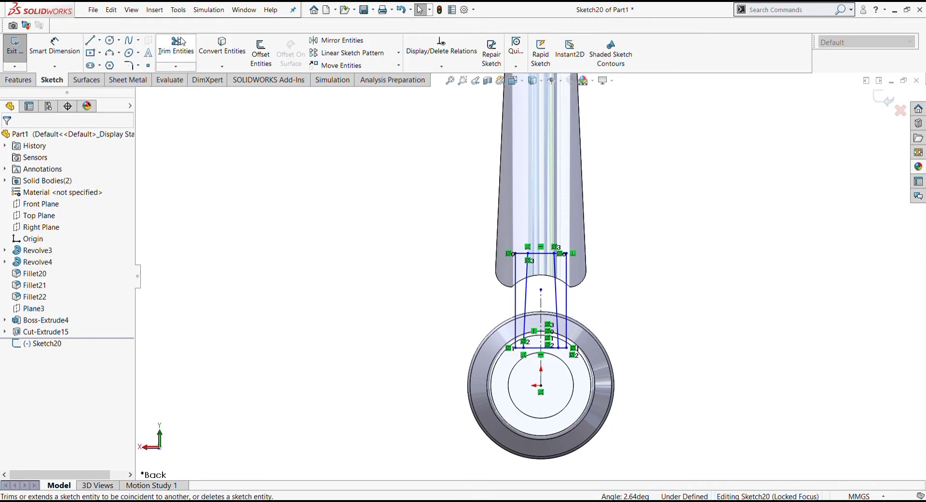
pyautogui.scroll(-2, 569, 283)
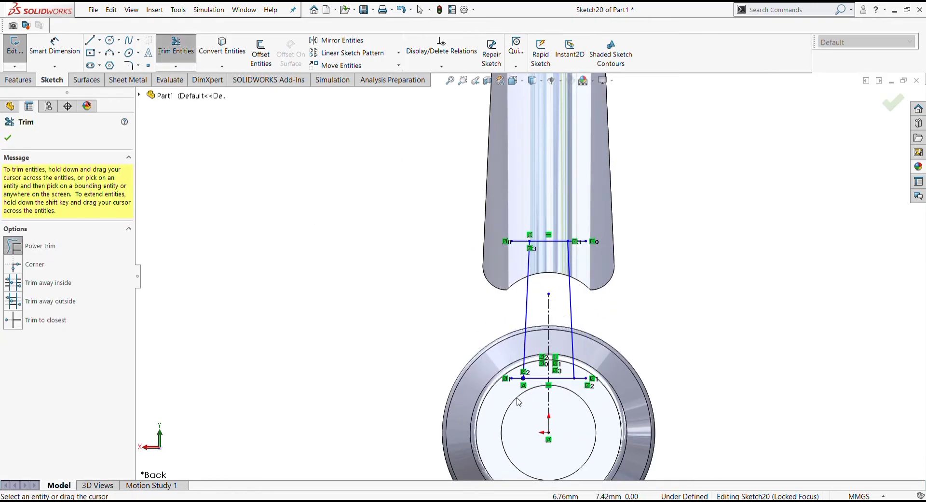
pyautogui.moveTo(583, 380); pyautogui.dragTo(585, 254)
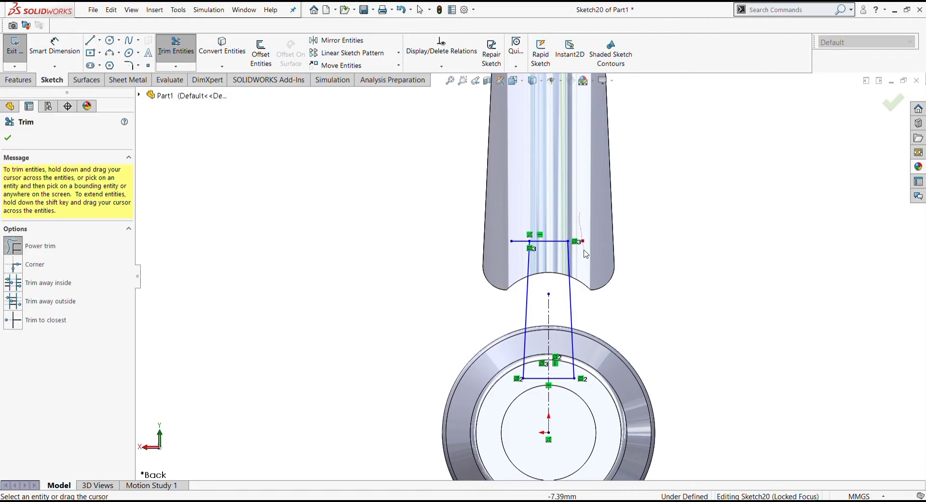
pyautogui.moveTo(520, 246); pyautogui.dragTo(521, 231)
pyautogui.scroll(3, 525, 200)
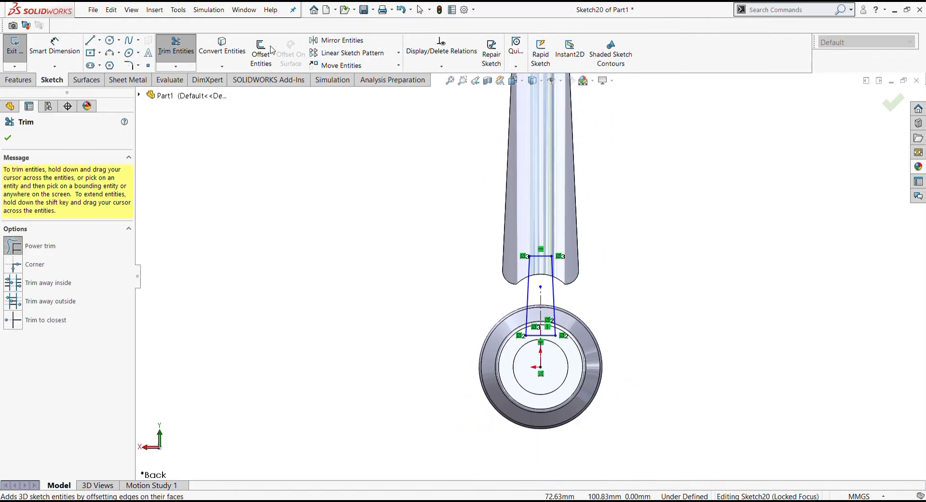
# Round the four arm-outline corners with 2 mm sketch fillets.
pyautogui.click(129, 65)
pyautogui.scroll(-2, 597, 279)
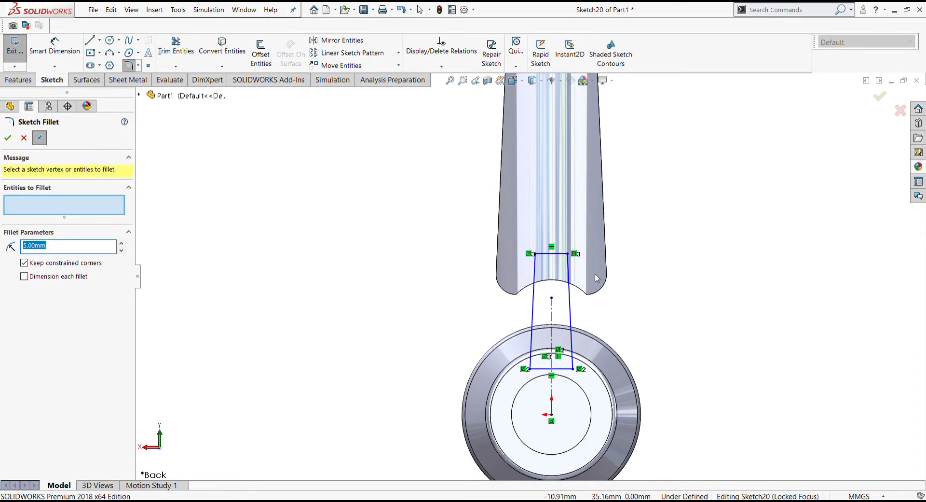
pyautogui.click(543, 255)
pyautogui.write('2')
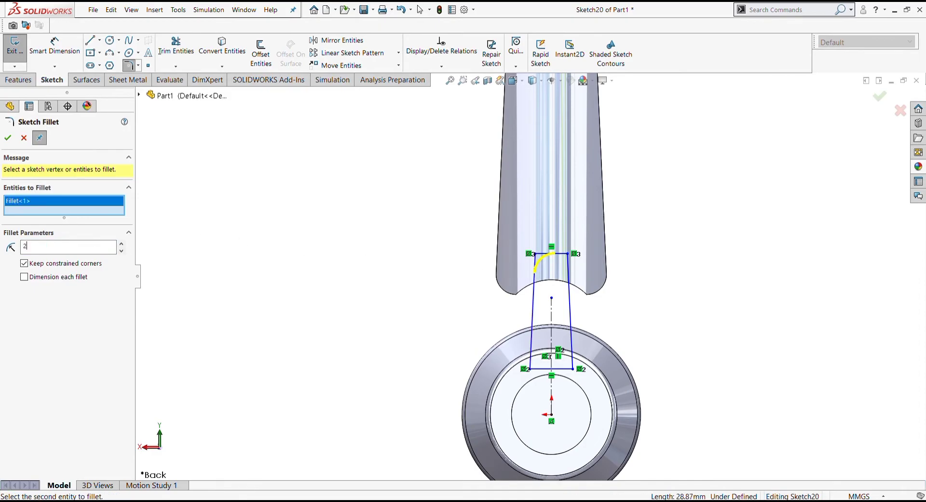
pyautogui.click(567, 254)
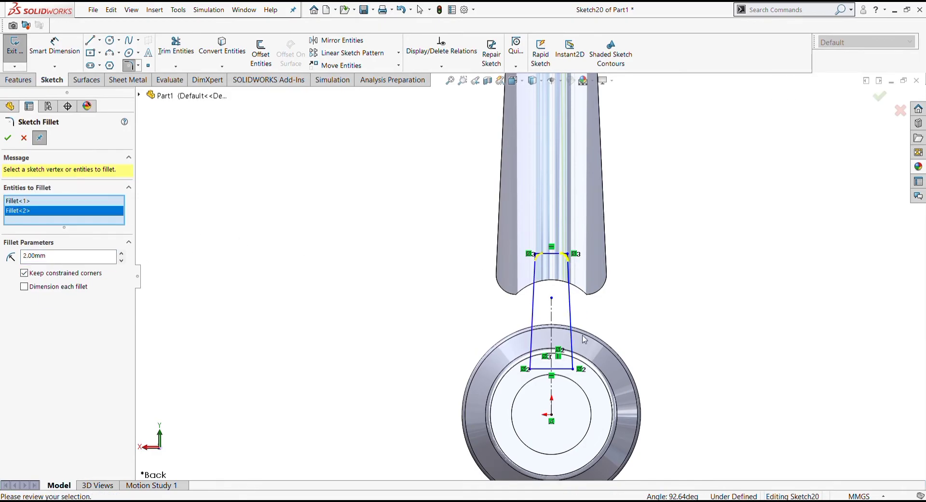
pyautogui.click(568, 368)
pyautogui.click(532, 359)
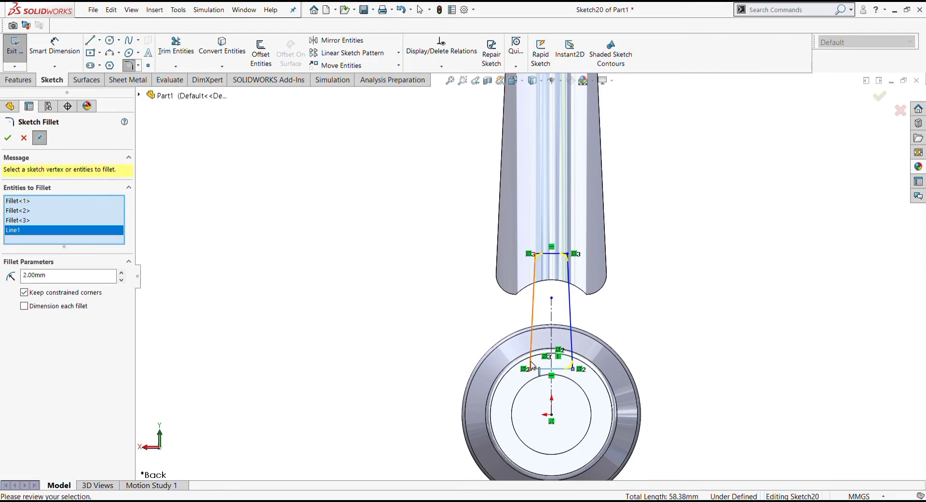
pyautogui.click(8, 138)
pyautogui.moveTo(555, 337); pyautogui.dragTo(606, 308, button='middle')
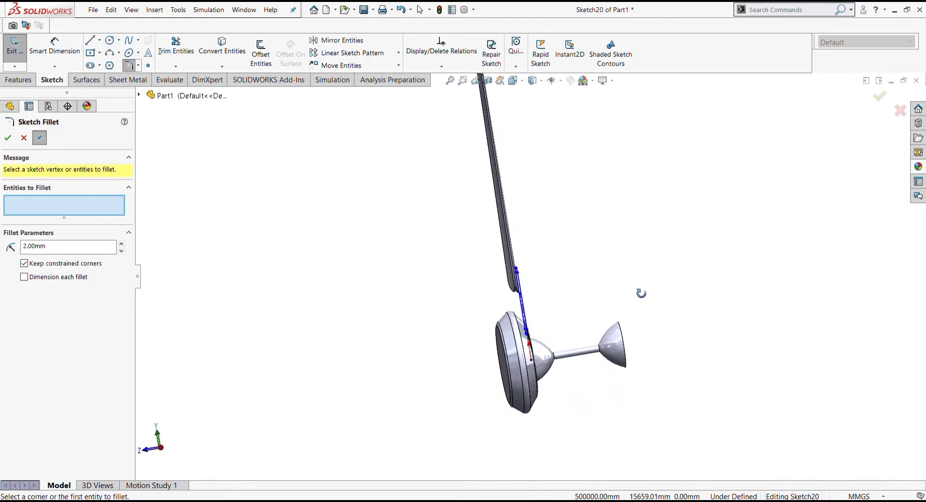
# Extrude the filleted arm sketch 1 mm into a solid arm (Boss-Extrude5).
pyautogui.click(9, 140)
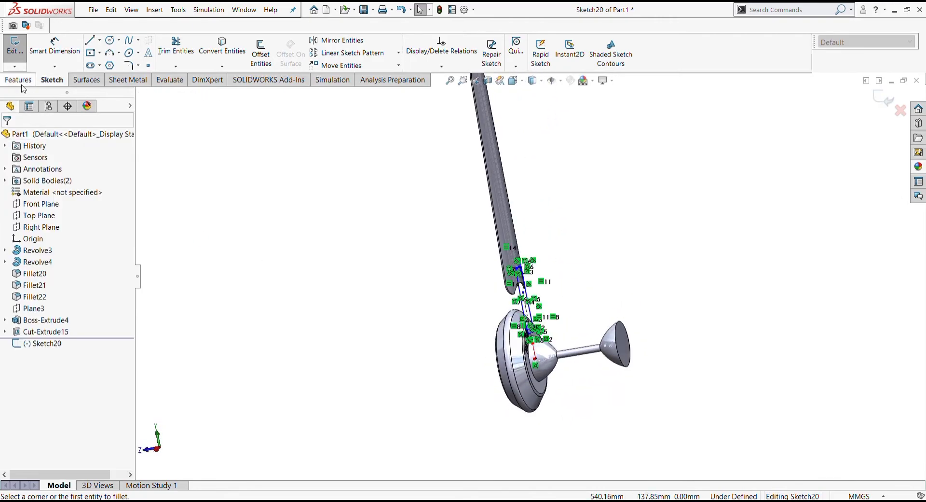
pyautogui.click(19, 80)
pyautogui.click(14, 62)
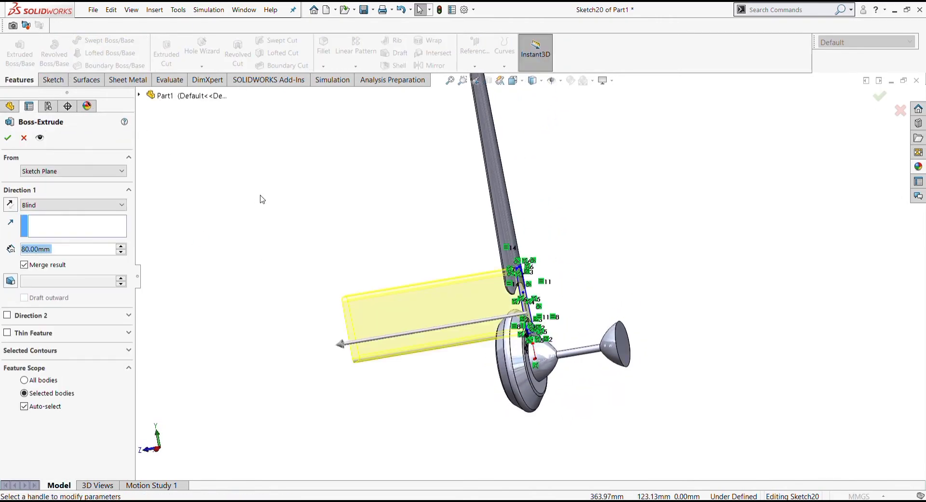
pyautogui.write('1')
pyautogui.press('Return')
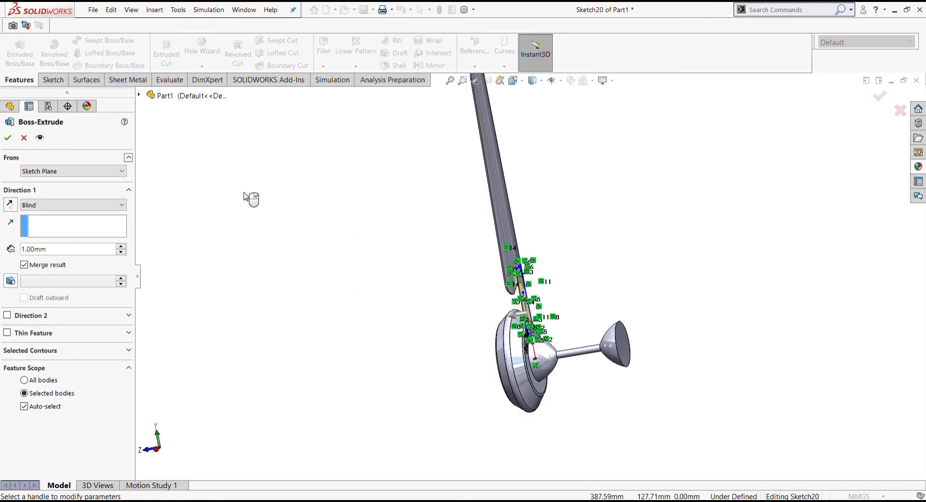
pyautogui.click(8, 139)
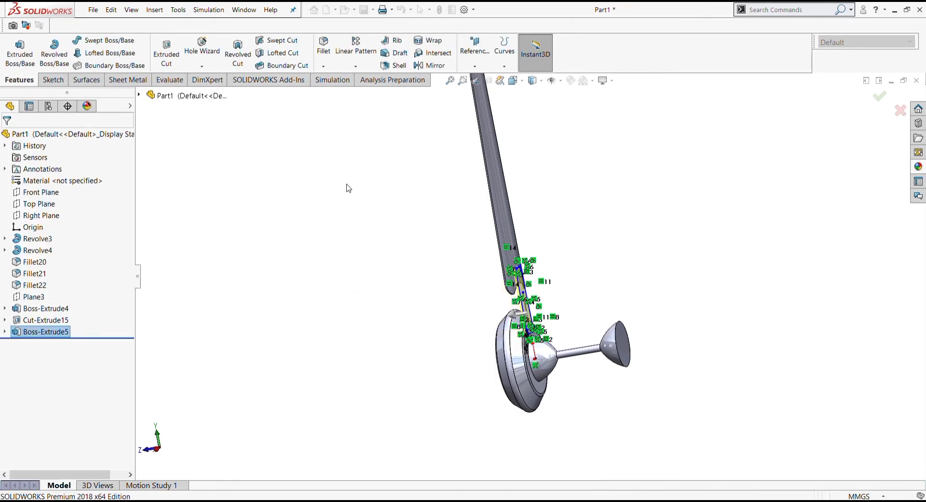
# Inspect the new arm from several angles, then start a Circular Pattern.
pyautogui.moveTo(504, 287)
pyautogui.mouseDown(button='middle')
pyautogui.moveTo(566, 242)
pyautogui.moveTo(580, 259)
pyautogui.moveTo(564, 267)
pyautogui.mouseUp(button='middle')
pyautogui.scroll(-4, 481, 313)
pyautogui.scroll(-2, 508, 306)
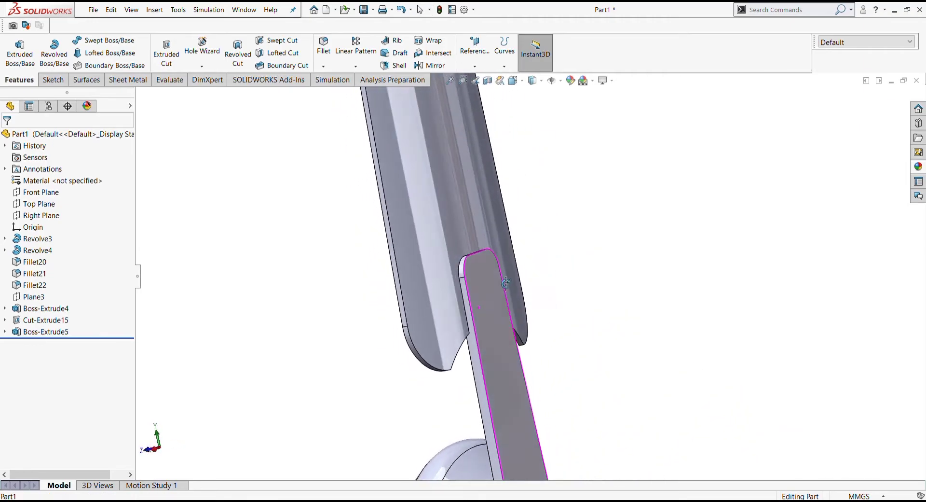
pyautogui.moveTo(508, 305); pyautogui.dragTo(560, 293, button='middle')
pyautogui.scroll(3, 559, 293)
pyautogui.scroll(3, 628, 309)
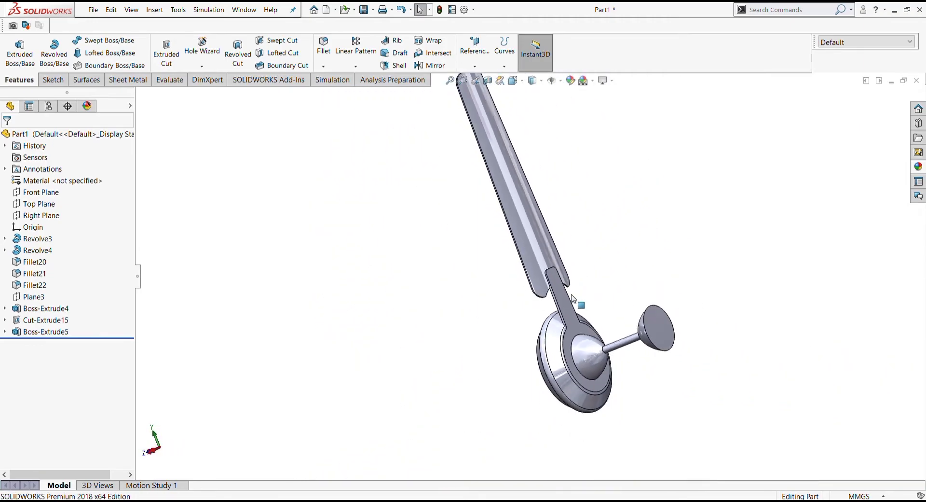
pyautogui.moveTo(628, 308)
pyautogui.mouseDown(button='middle')
pyautogui.moveTo(599, 268)
pyautogui.moveTo(627, 324)
pyautogui.moveTo(498, 307)
pyautogui.moveTo(415, 372)
pyautogui.moveTo(478, 440)
pyautogui.moveTo(388, 330)
pyautogui.mouseUp(button='middle')
pyautogui.scroll(-2, 514, 257)
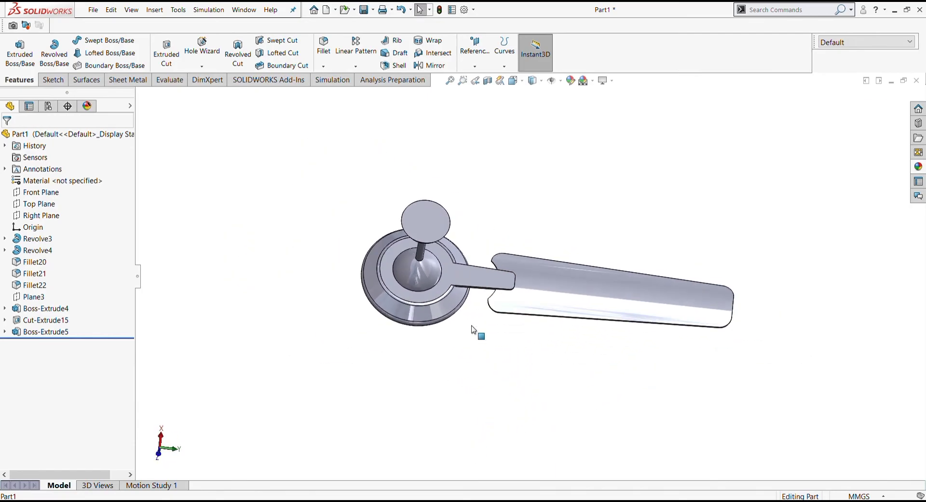
pyautogui.scroll(-2, 488, 268)
pyautogui.scroll(-2, 605, 311)
pyautogui.scroll(-2, 553, 278)
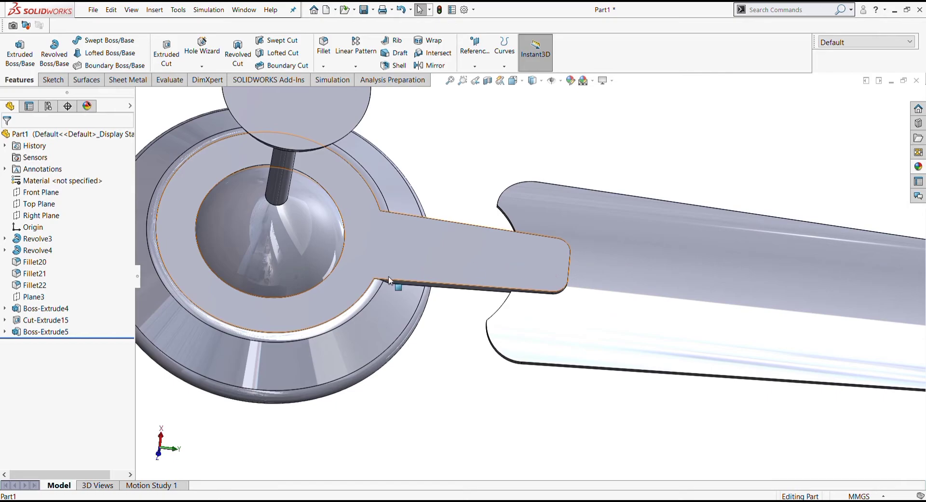
pyautogui.scroll(2, 393, 256)
pyautogui.scroll(4, 423, 259)
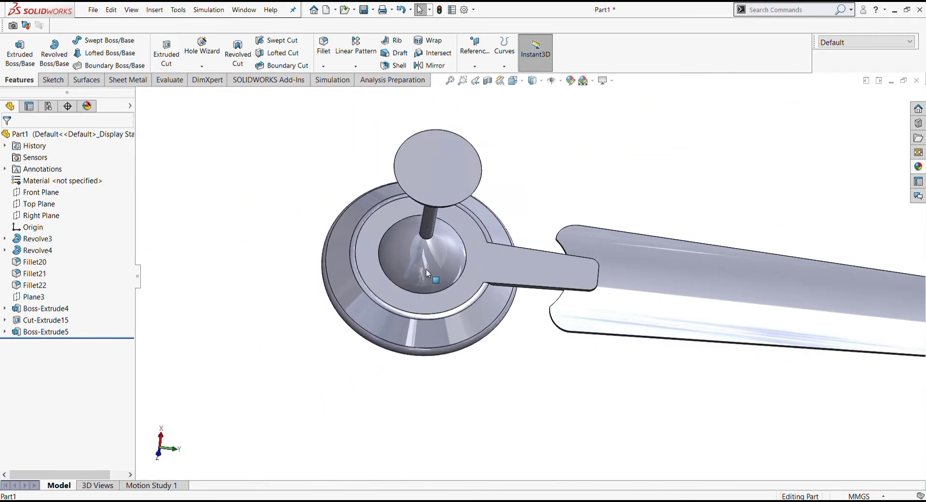
pyautogui.scroll(2, 426, 268)
pyautogui.scroll(-3, 516, 270)
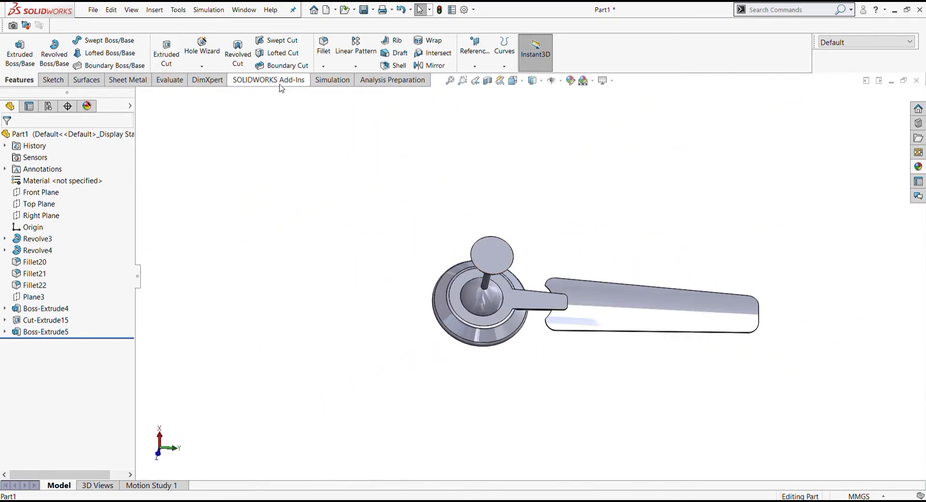
pyautogui.click(355, 67)
pyautogui.click(376, 91)
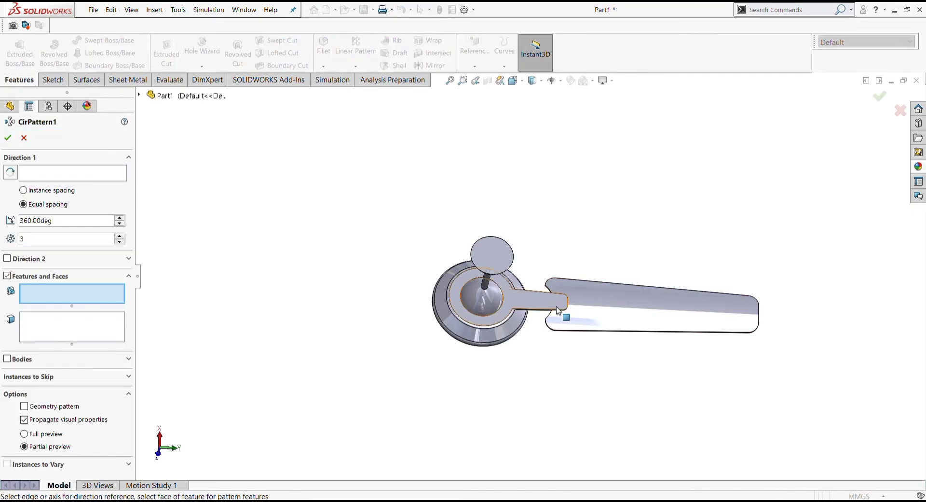
# Preview a circular pattern of Boss-Extrude4 and Boss-Extrude5 about the hub face, then cancel it.
pyautogui.click(605, 324)
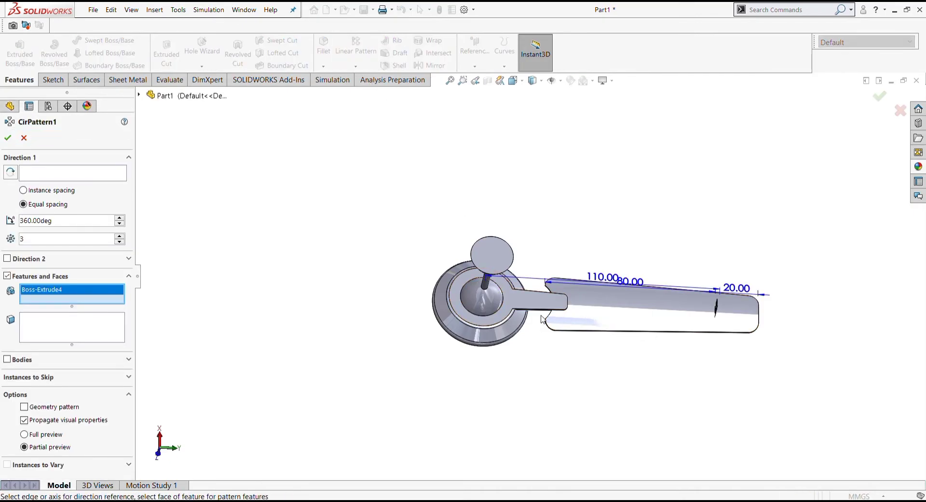
pyautogui.click(139, 96)
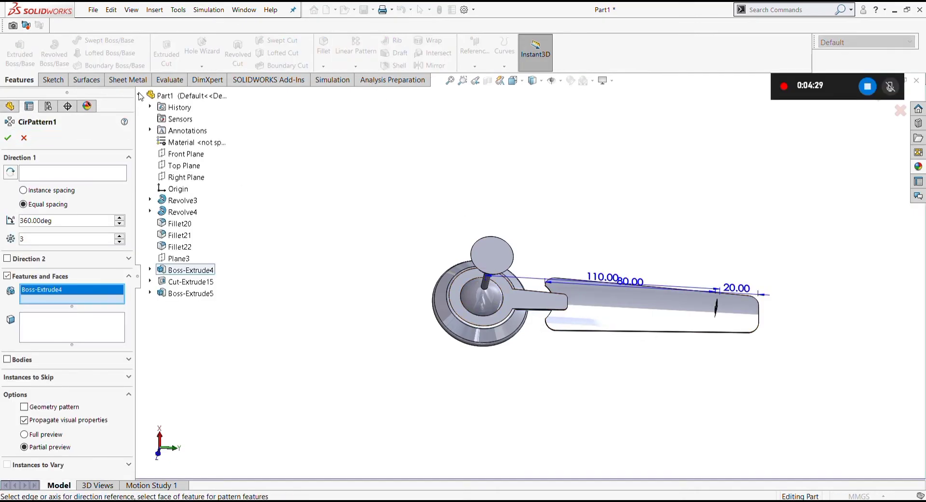
pyautogui.click(192, 293)
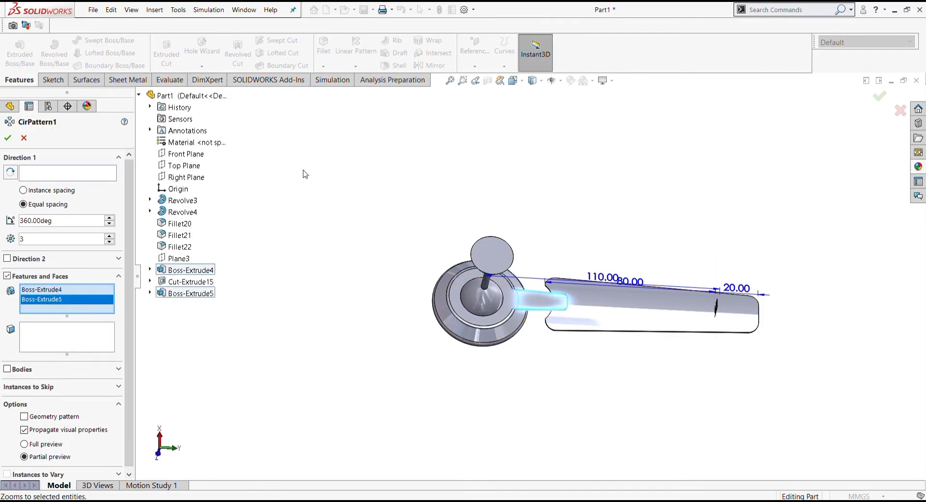
pyautogui.click(53, 174)
pyautogui.click(479, 320)
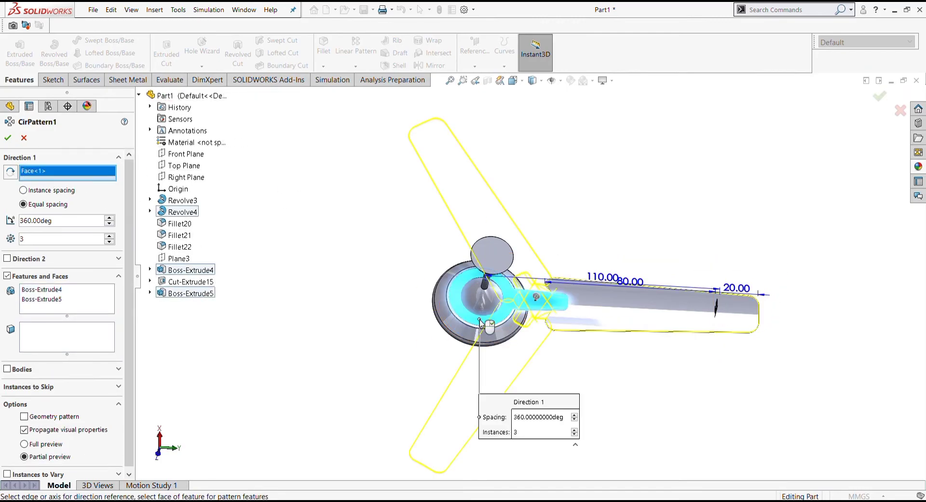
pyautogui.scroll(-3, 525, 331)
pyautogui.scroll(3, 531, 258)
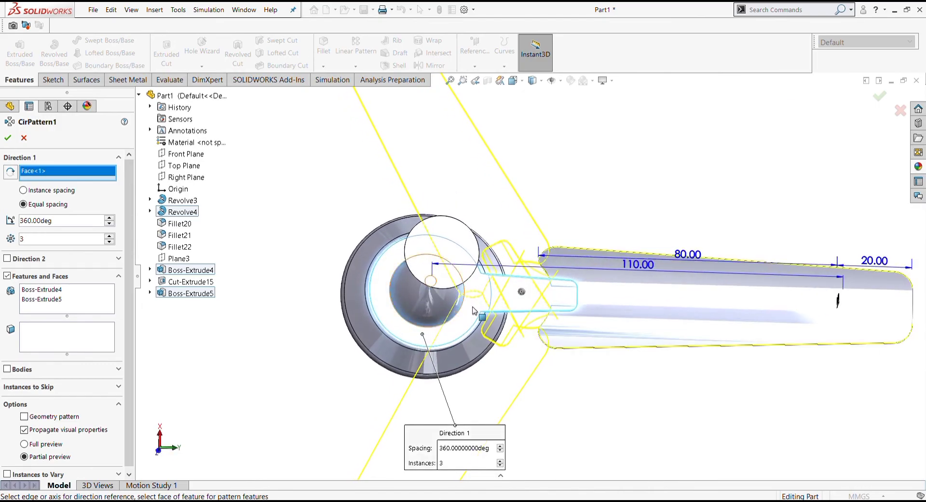
pyautogui.click(24, 138)
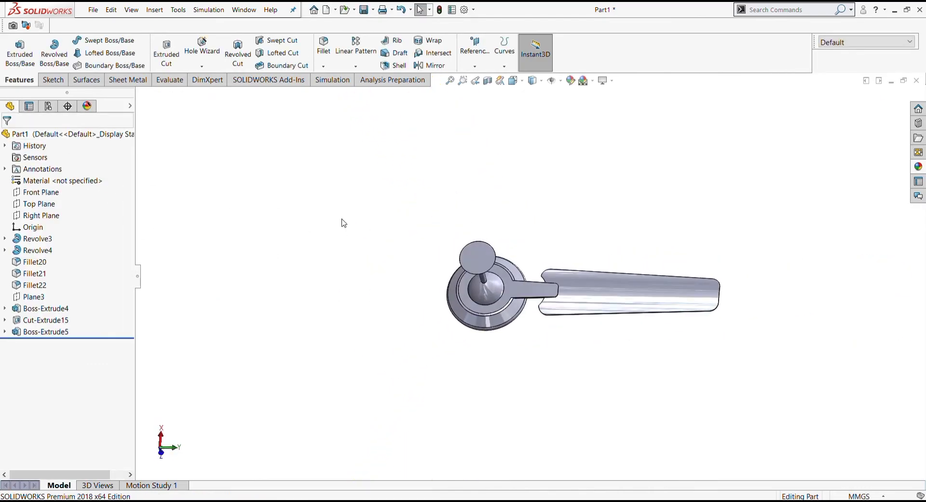
# Try a linear pattern along the blade face direction, then cancel it.
pyautogui.scroll(-3, 506, 270)
pyautogui.moveTo(502, 241); pyautogui.dragTo(508, 218, button='middle')
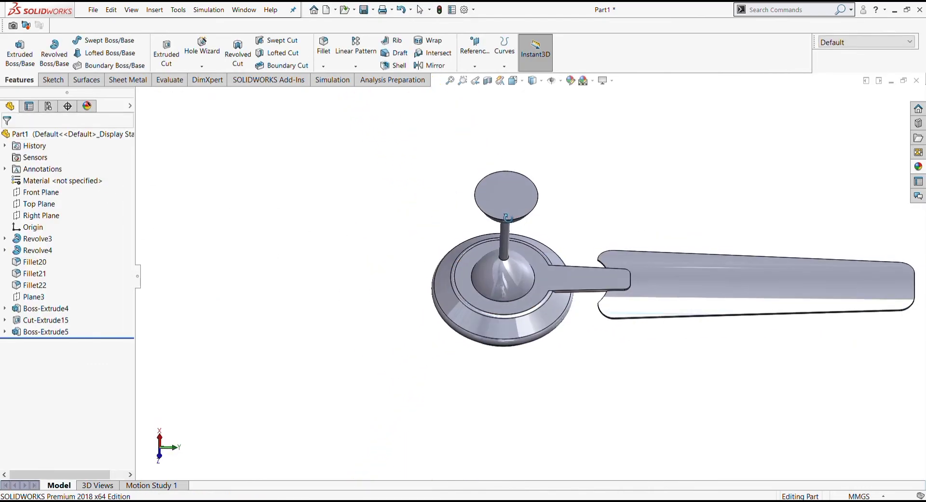
pyautogui.click(342, 70)
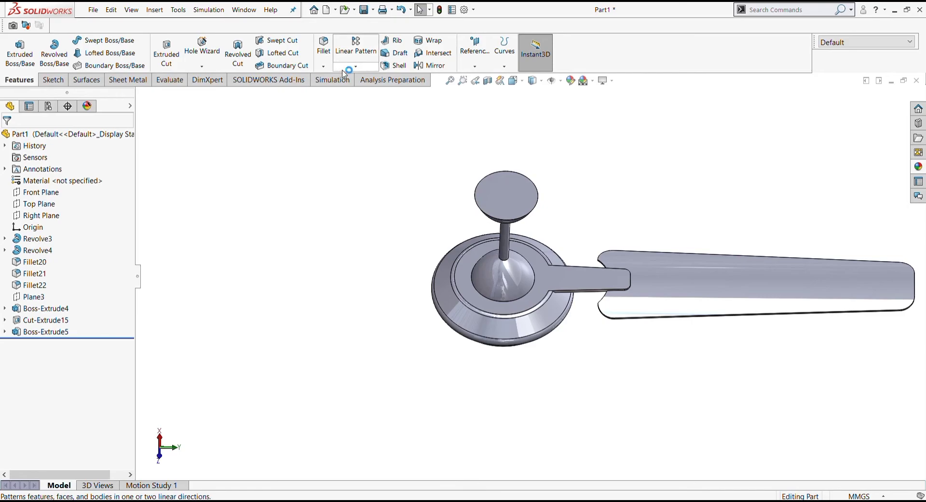
pyautogui.click(663, 285)
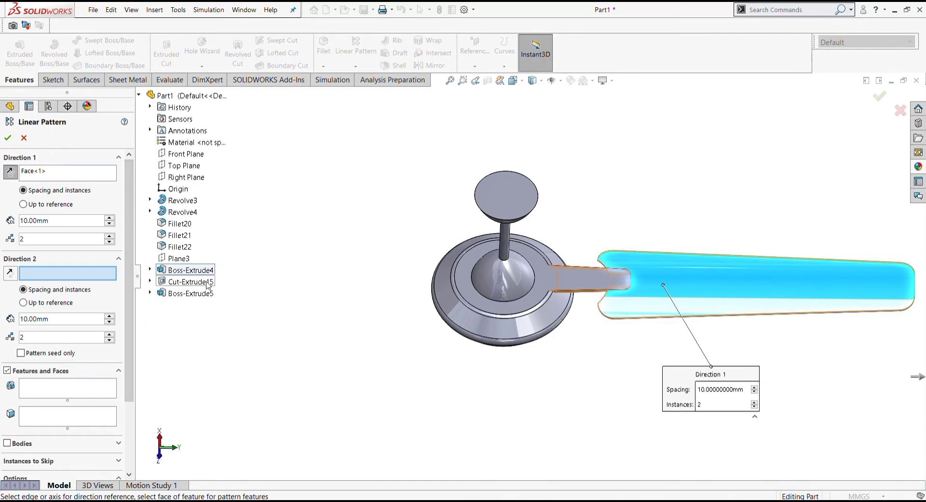
pyautogui.click(24, 138)
# Circular-pattern Cut-Extrude15 and Boss-Extrude5 three times at 360° about the top disc face.
pyautogui.click(356, 66)
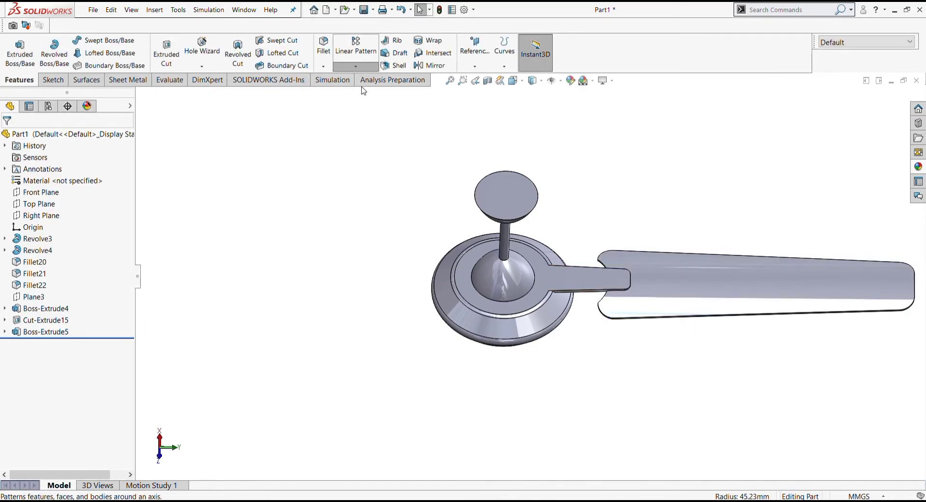
pyautogui.click(374, 88)
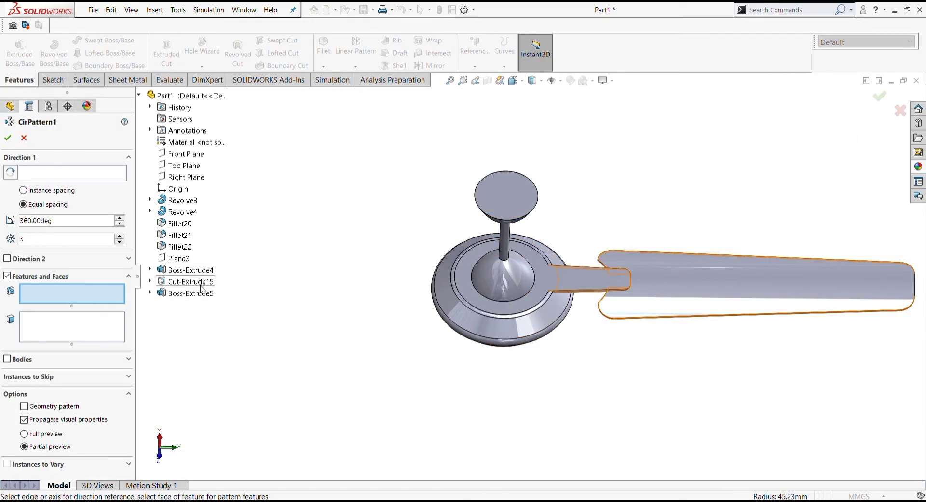
pyautogui.click(205, 286)
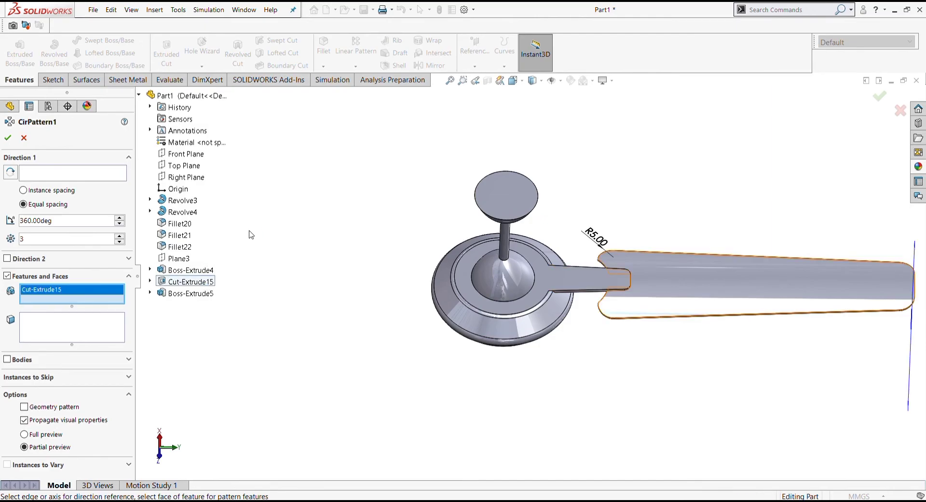
pyautogui.click(202, 295)
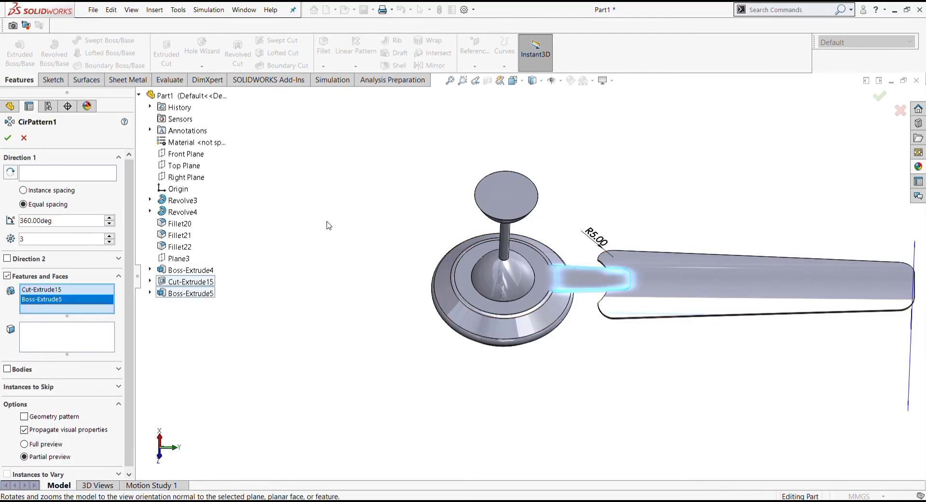
pyautogui.click(497, 306)
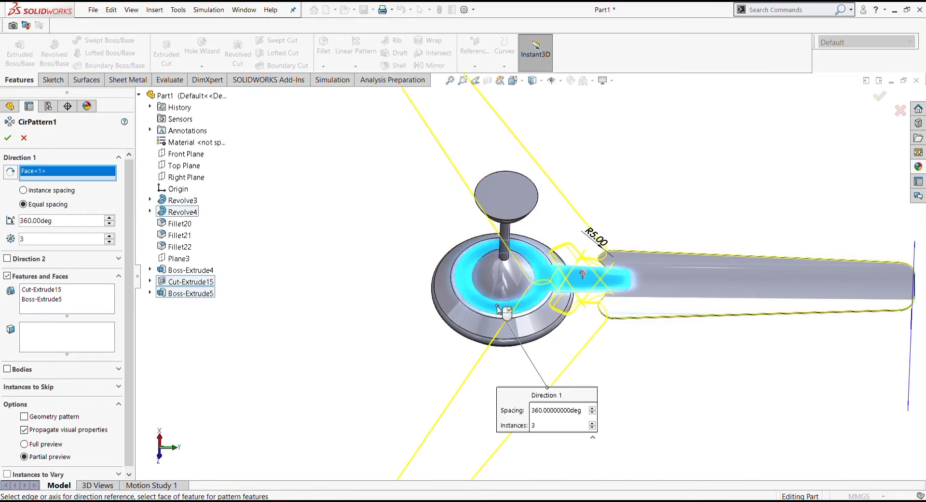
pyautogui.click(506, 206)
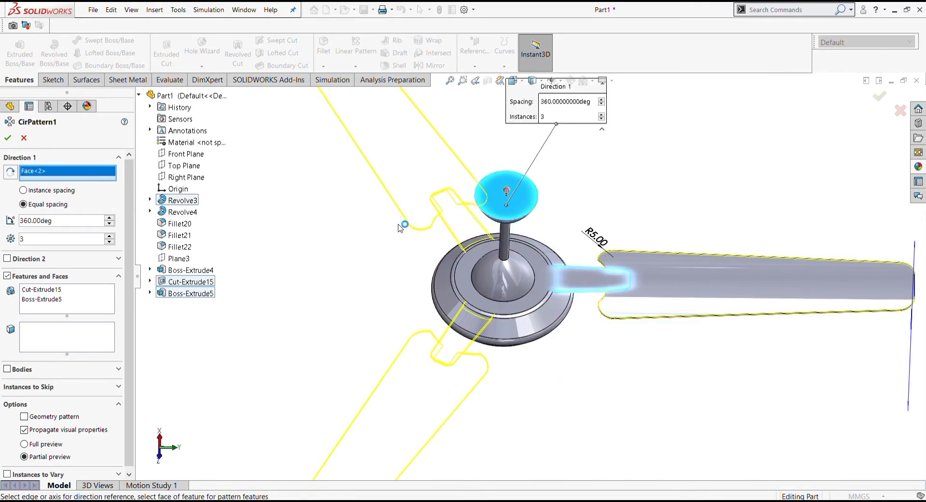
pyautogui.press('f')
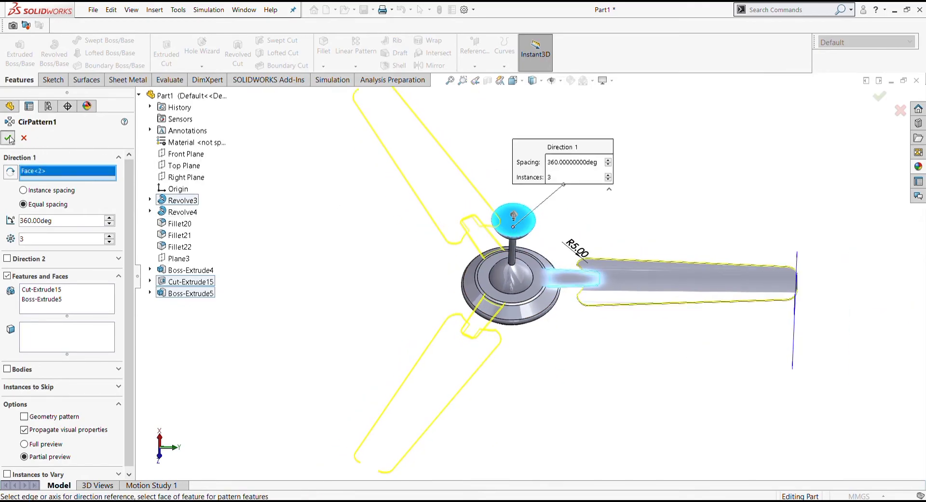
pyautogui.click(9, 138)
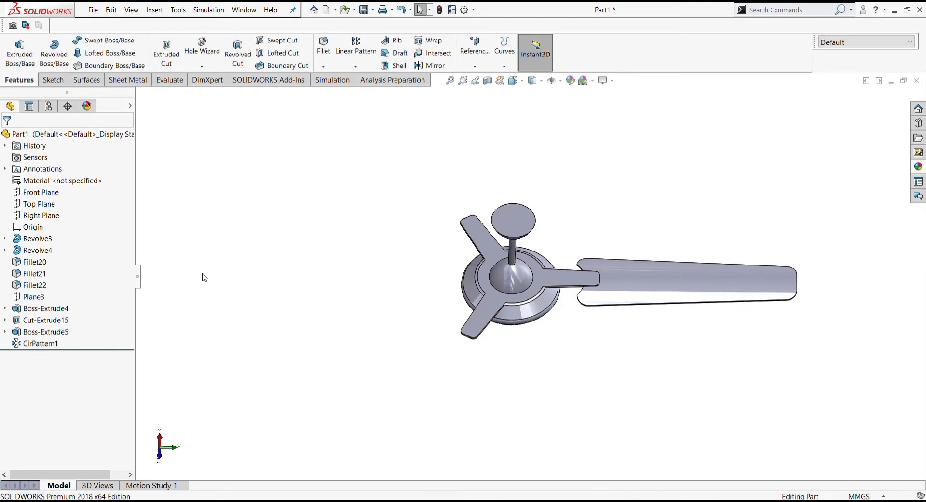
pyautogui.click(357, 92)
# Pattern the blade body three times about the top disc face as CirPattern5.
pyautogui.click(629, 272)
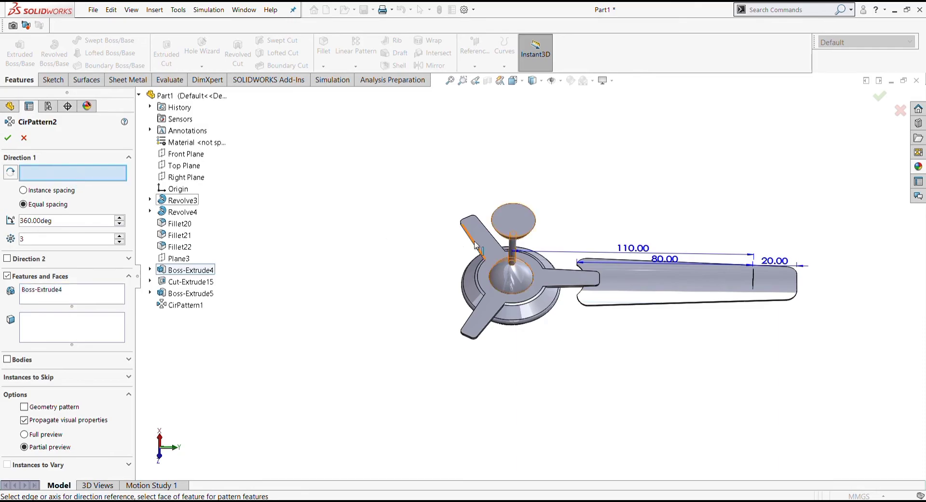
pyautogui.click(519, 224)
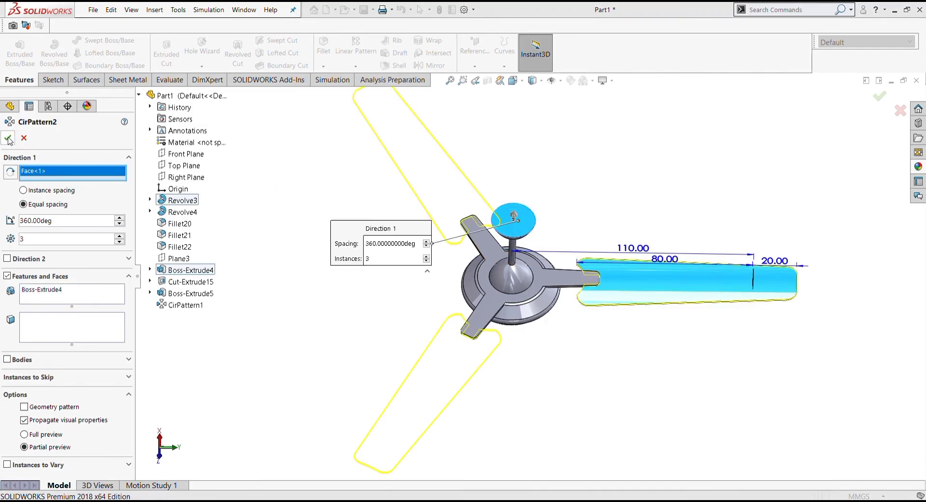
pyautogui.click(8, 139)
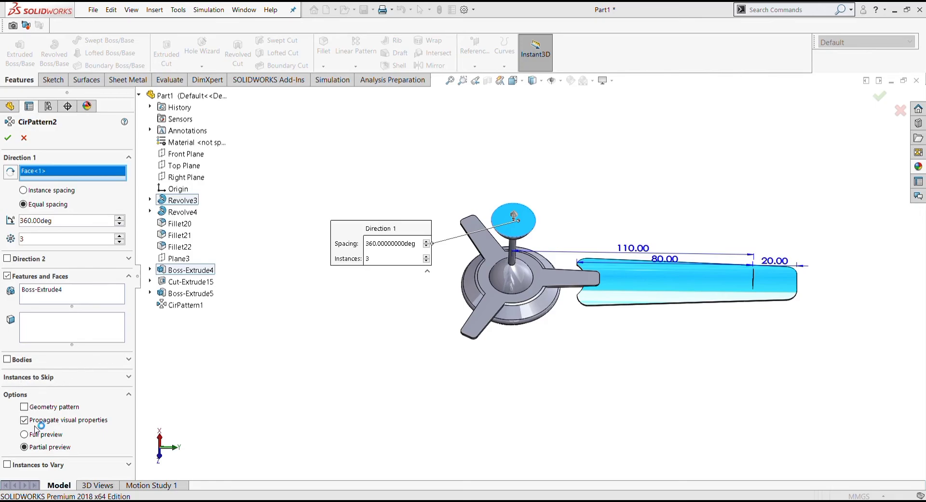
pyautogui.click(8, 359)
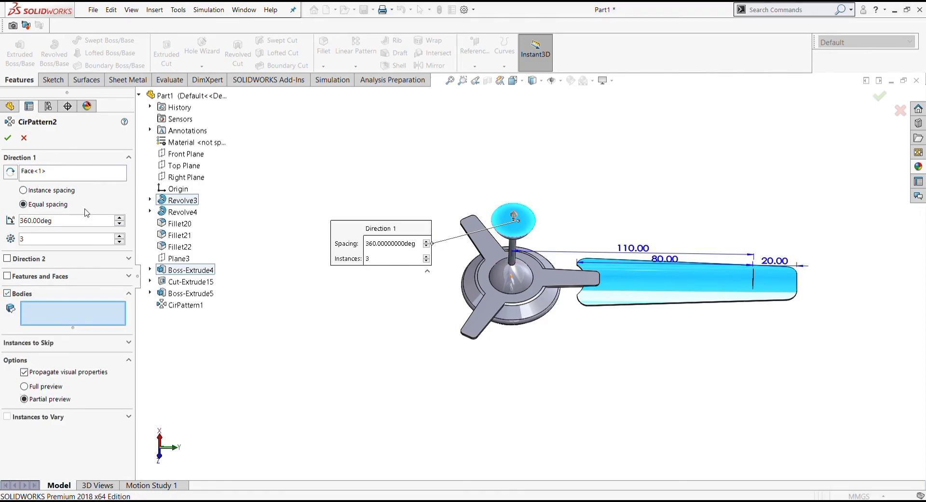
pyautogui.click(620, 295)
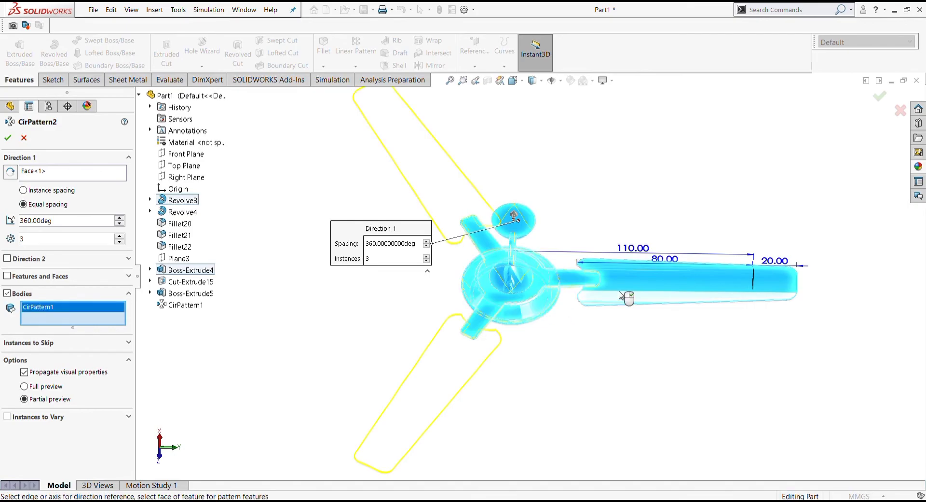
pyautogui.click(9, 138)
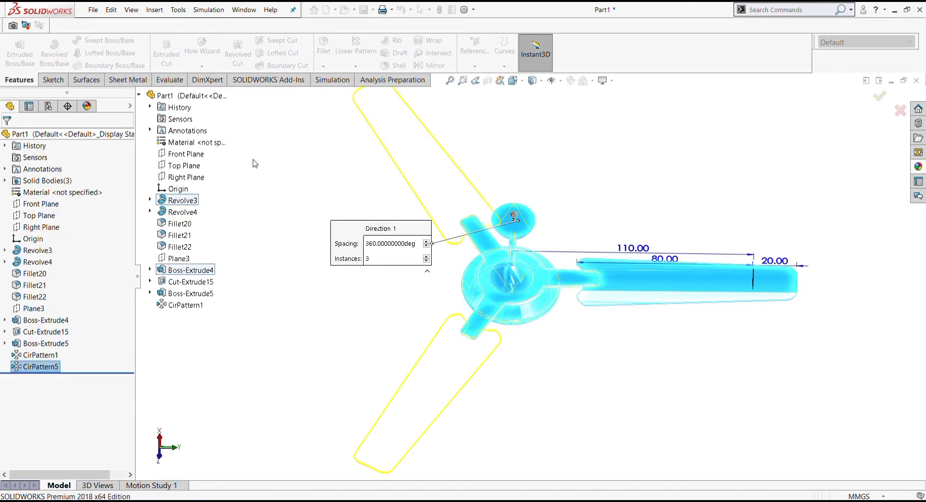
pyautogui.moveTo(403, 232)
pyautogui.mouseDown(button='middle')
pyautogui.moveTo(642, 289)
pyautogui.moveTo(531, 260)
pyautogui.mouseUp(button='middle')
pyautogui.scroll(-3, 530, 260)
pyautogui.scroll(3, 518, 251)
# Shell the disc above the downrod, entering a 0.5 mm wall.
pyautogui.scroll(-5, 518, 251)
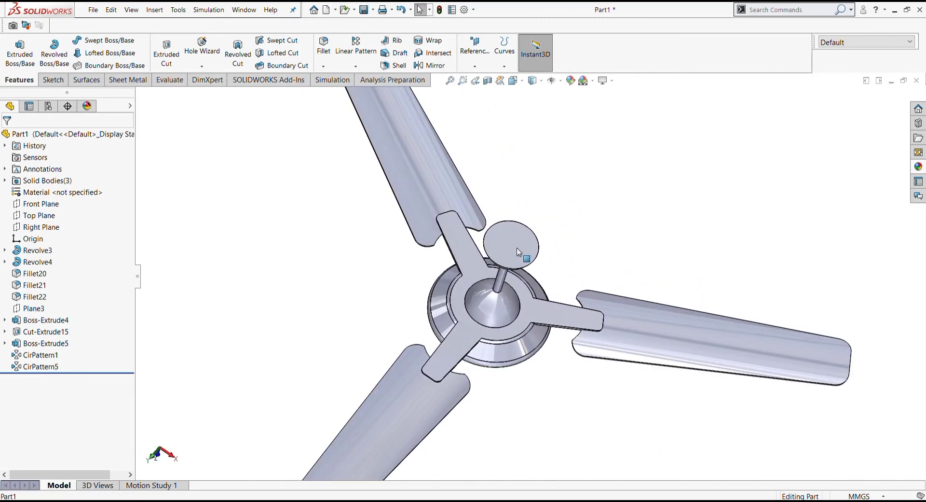
pyautogui.click(518, 251)
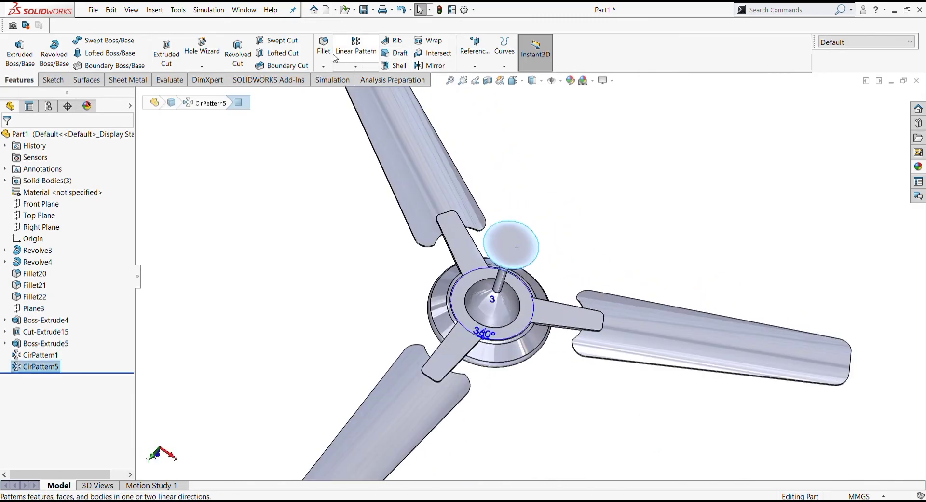
pyautogui.click(394, 65)
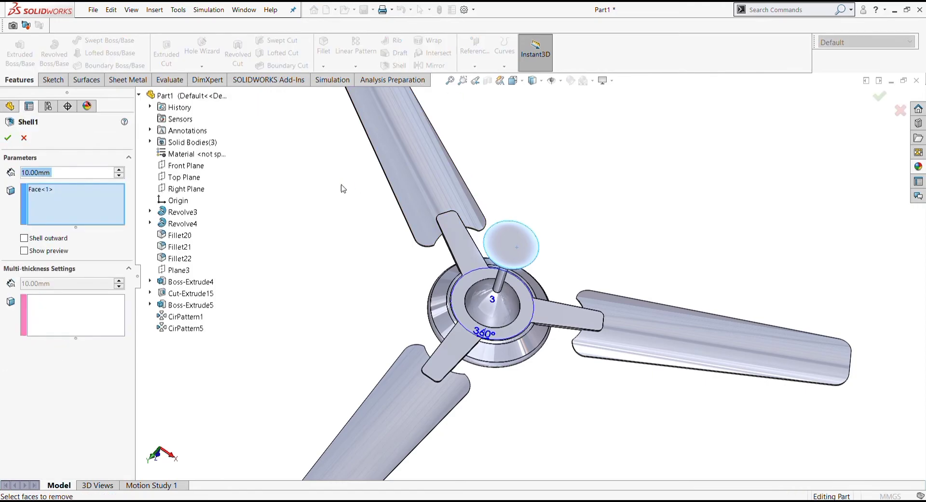
pyautogui.write('0.5')
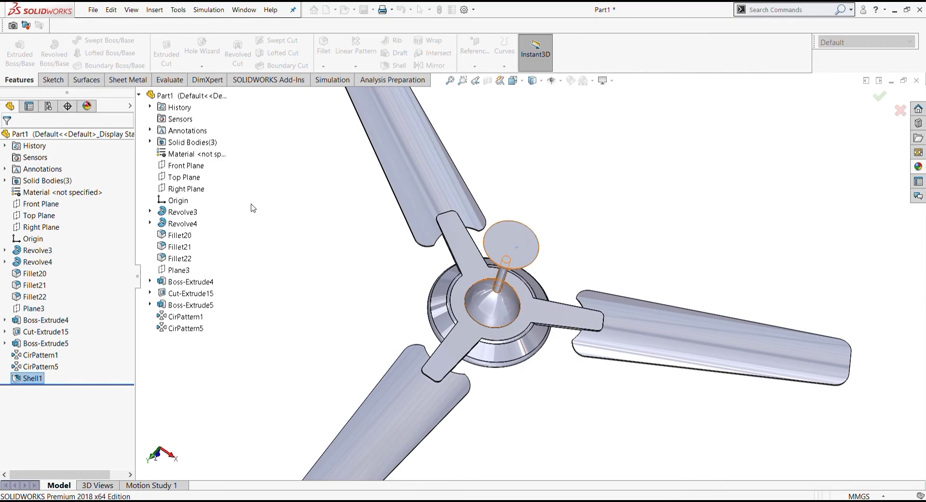
pyautogui.scroll(-3, 533, 260)
pyautogui.scroll(-3, 533, 265)
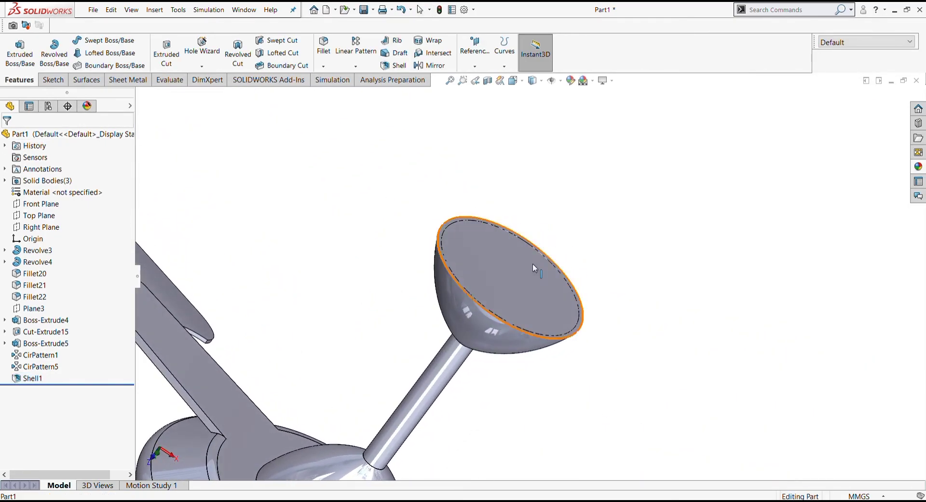
pyautogui.moveTo(534, 268); pyautogui.dragTo(559, 296, button='middle')
pyautogui.click(532, 265)
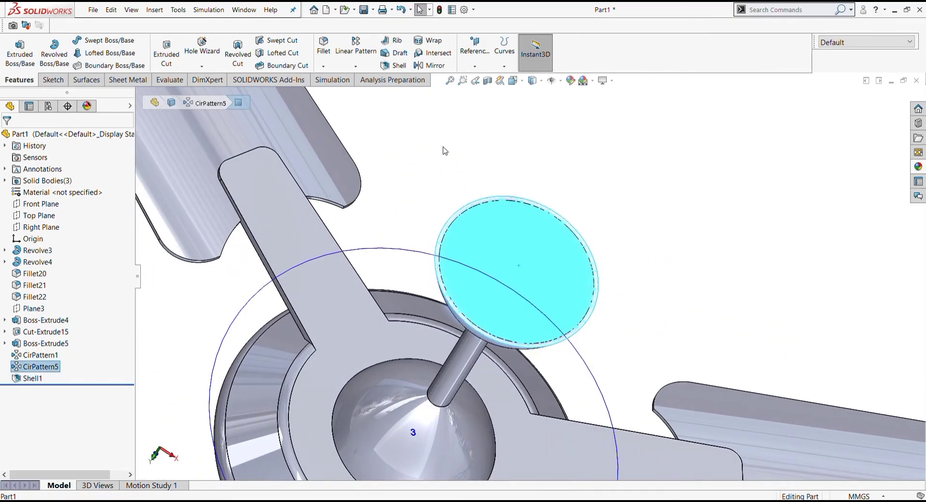
pyautogui.click(400, 65)
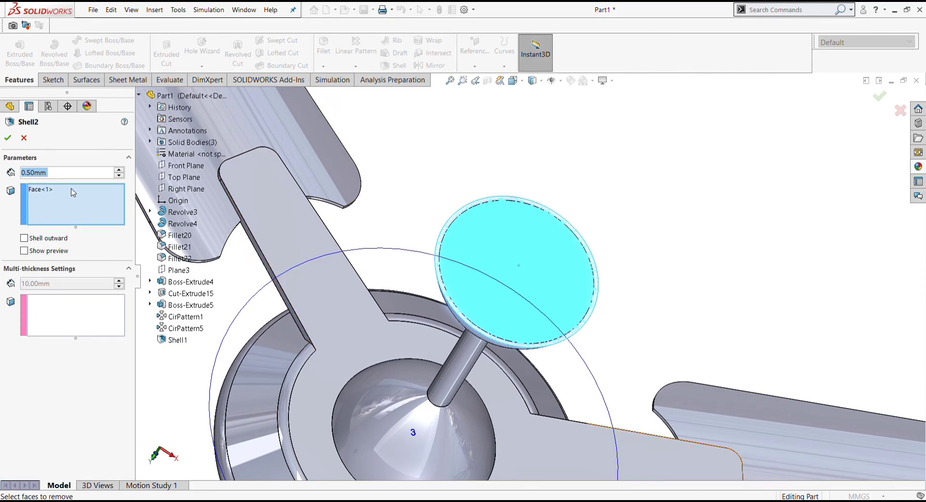
pyautogui.click(8, 140)
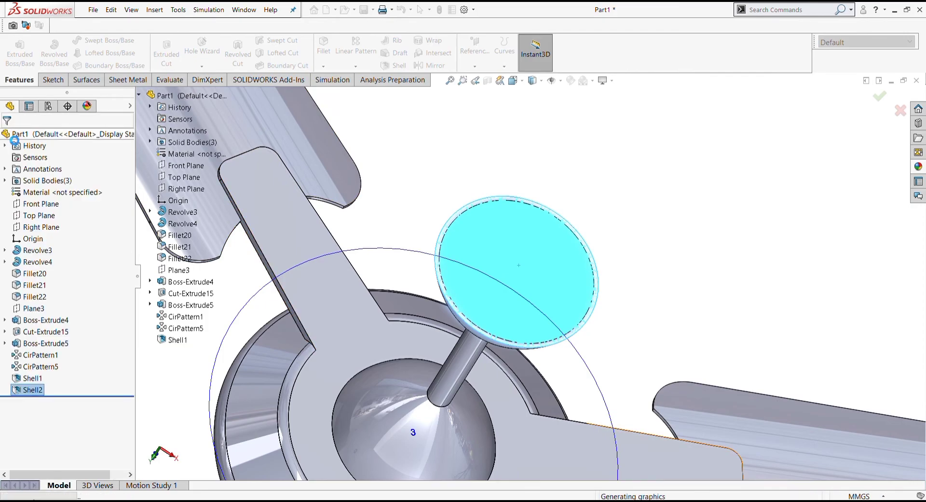
# Add another shell on the cup face with a 0.20 mm wall thickness.
pyautogui.click(519, 271)
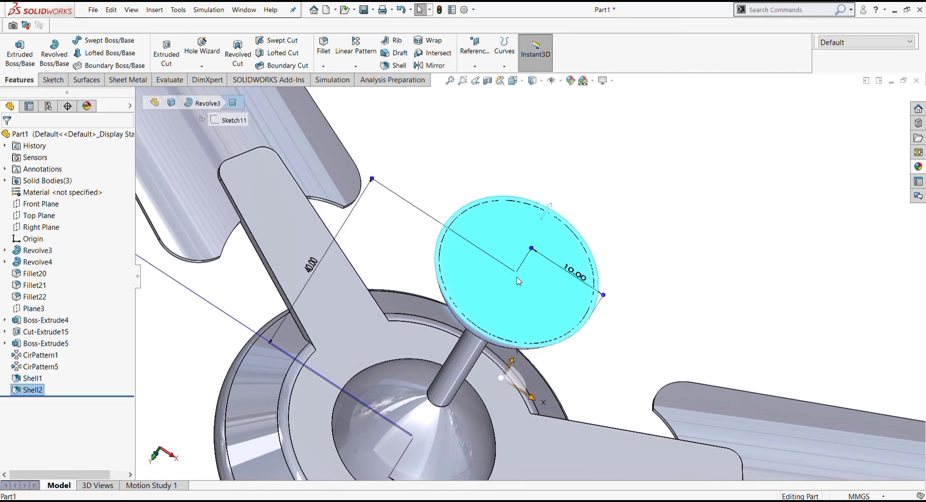
pyautogui.hotkey('ctrl', '8')
pyautogui.click(653, 202)
pyautogui.scroll(-3, 653, 202)
pyautogui.moveTo(529, 289)
pyautogui.mouseDown(button='middle')
pyautogui.moveTo(440, 207)
pyautogui.moveTo(479, 232)
pyautogui.mouseUp(button='middle')
pyautogui.scroll(-3, 440, 207)
pyautogui.scroll(3, 479, 232)
pyautogui.click(393, 66)
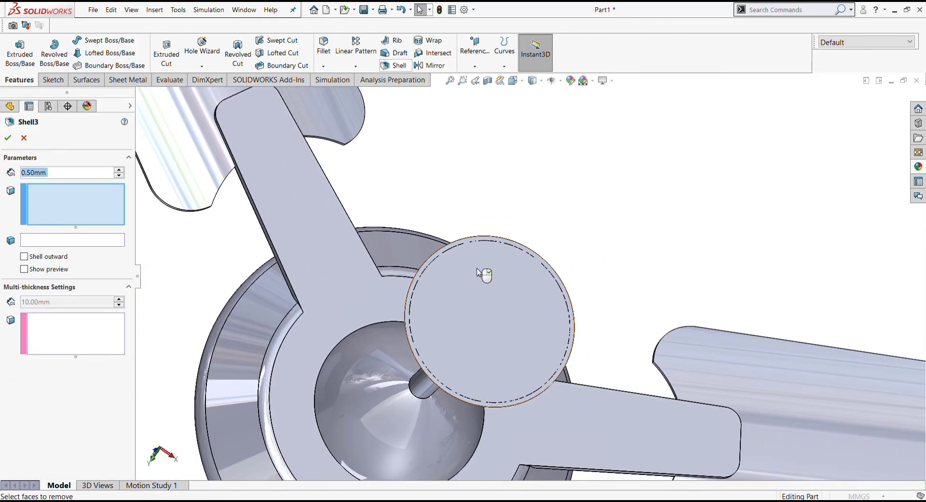
pyautogui.click(476, 298)
pyautogui.click(83, 176)
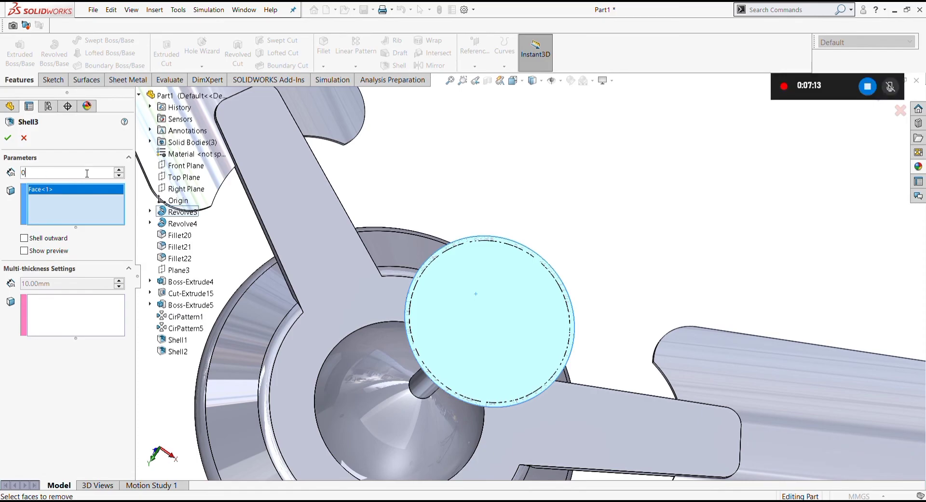
pyautogui.write('.2')
pyautogui.press('Return')
pyautogui.click(7, 137)
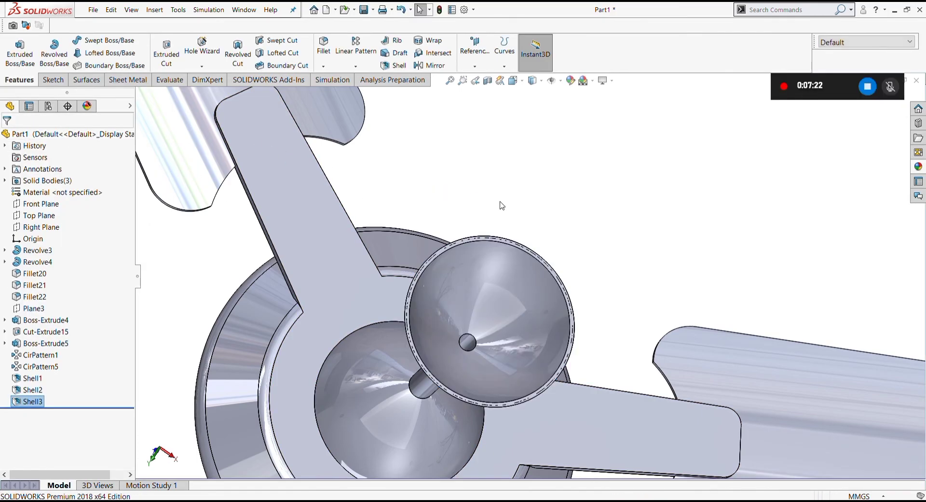
# Inspect the hollow cup and select the whole part for painting.
pyautogui.moveTo(438, 190)
pyautogui.mouseDown(button='middle')
pyautogui.moveTo(537, 265)
pyautogui.moveTo(481, 332)
pyautogui.mouseUp(button='middle')
pyautogui.scroll(5, 481, 333)
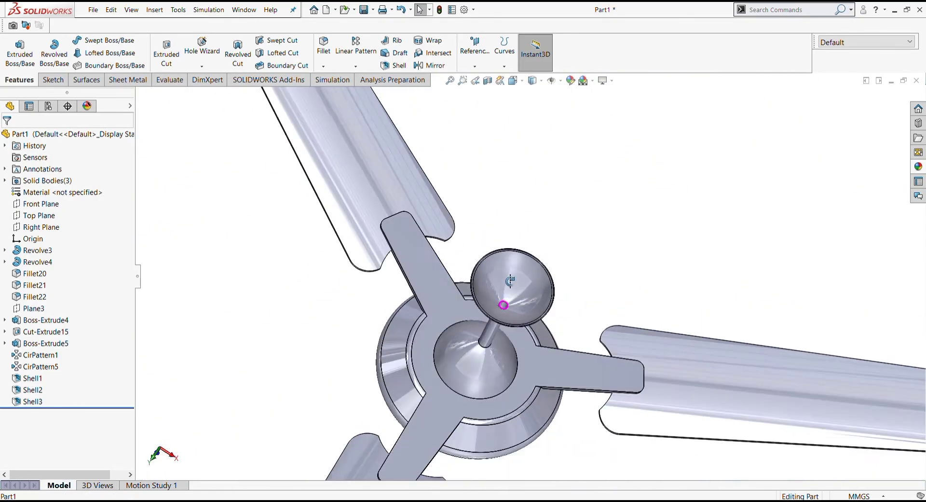
pyautogui.scroll(5, 502, 361)
pyautogui.moveTo(502, 362)
pyautogui.mouseDown(button='middle')
pyautogui.moveTo(532, 233)
pyautogui.moveTo(502, 368)
pyautogui.moveTo(579, 379)
pyautogui.moveTo(587, 261)
pyautogui.moveTo(653, 325)
pyautogui.moveTo(420, 378)
pyautogui.moveTo(424, 316)
pyautogui.moveTo(519, 262)
pyautogui.mouseUp(button='middle')
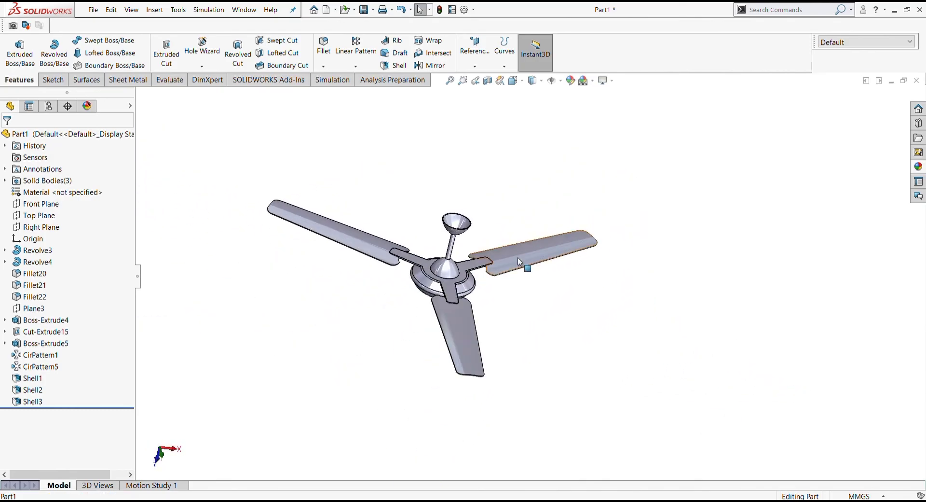
pyautogui.click(917, 168)
pyautogui.click(402, 201)
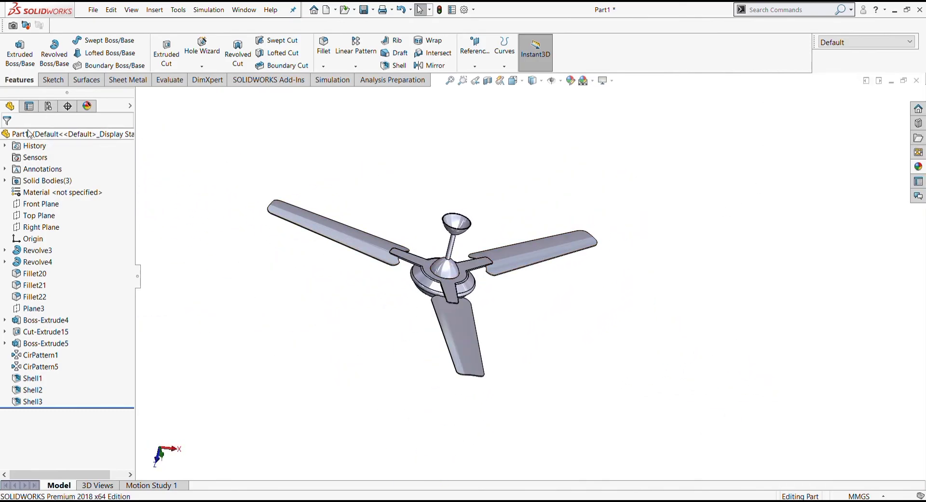
pyautogui.click(71, 134)
# Apply the gloss red paint from Painted > Car to the whole fan.
pyautogui.click(920, 168)
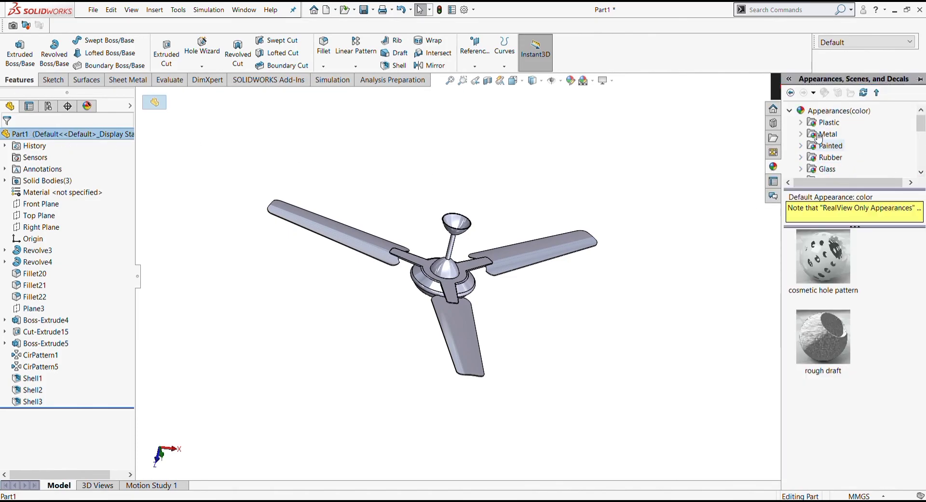
pyautogui.click(805, 146)
pyautogui.click(836, 146)
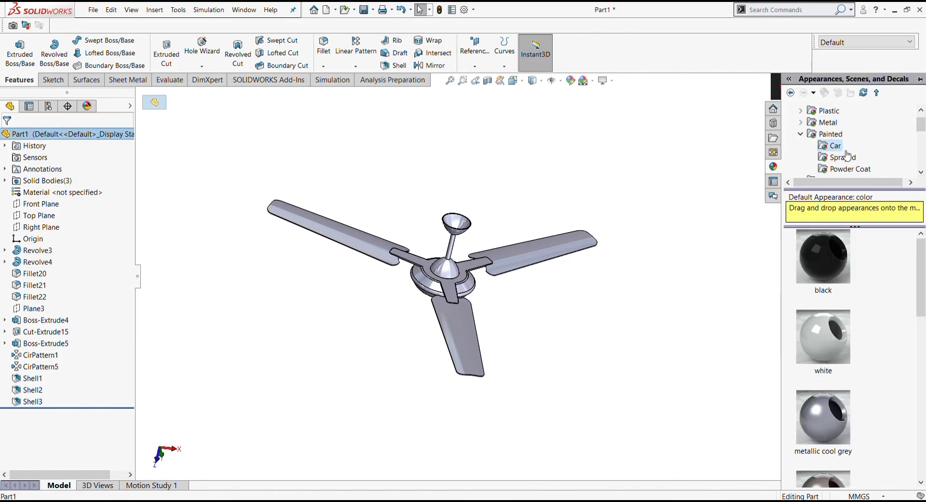
pyautogui.scroll(-5, 826, 371)
pyautogui.doubleClick(826, 262)
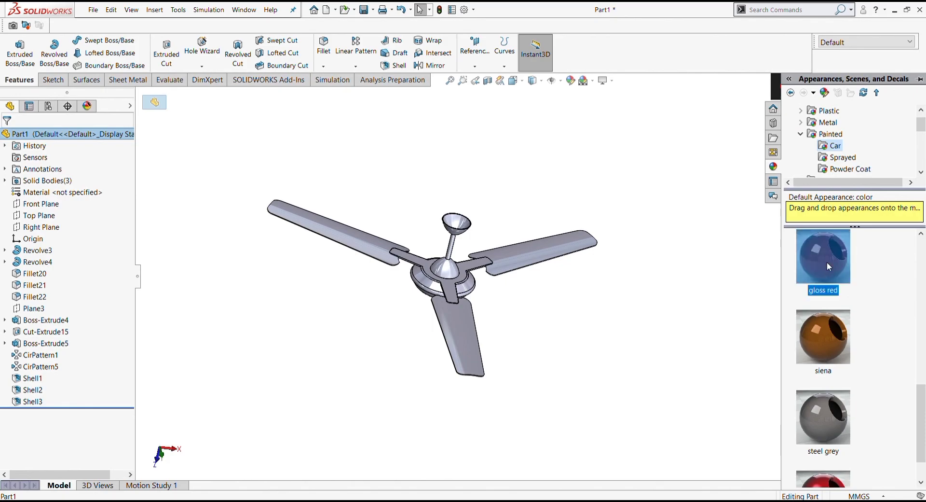
pyautogui.moveTo(620, 297)
pyautogui.mouseDown(button='middle')
pyautogui.moveTo(513, 227)
pyautogui.moveTo(512, 389)
pyautogui.moveTo(499, 308)
pyautogui.moveTo(501, 347)
pyautogui.moveTo(566, 251)
pyautogui.moveTo(534, 290)
pyautogui.moveTo(424, 308)
pyautogui.moveTo(498, 273)
pyautogui.moveTo(505, 291)
pyautogui.moveTo(594, 249)
pyautogui.moveTo(495, 325)
pyautogui.moveTo(424, 314)
pyautogui.moveTo(513, 341)
pyautogui.moveTo(555, 327)
pyautogui.moveTo(576, 344)
pyautogui.moveTo(527, 366)
pyautogui.moveTo(589, 371)
pyautogui.moveTo(533, 320)
pyautogui.moveTo(538, 310)
pyautogui.moveTo(461, 262)
pyautogui.moveTo(555, 338)
pyautogui.moveTo(641, 384)
pyautogui.moveTo(580, 357)
pyautogui.moveTo(617, 366)
pyautogui.moveTo(618, 314)
pyautogui.moveTo(617, 329)
pyautogui.mouseUp(button='middle')
pyautogui.scroll(-3, 620, 368)
pyautogui.scroll(-2, 620, 355)
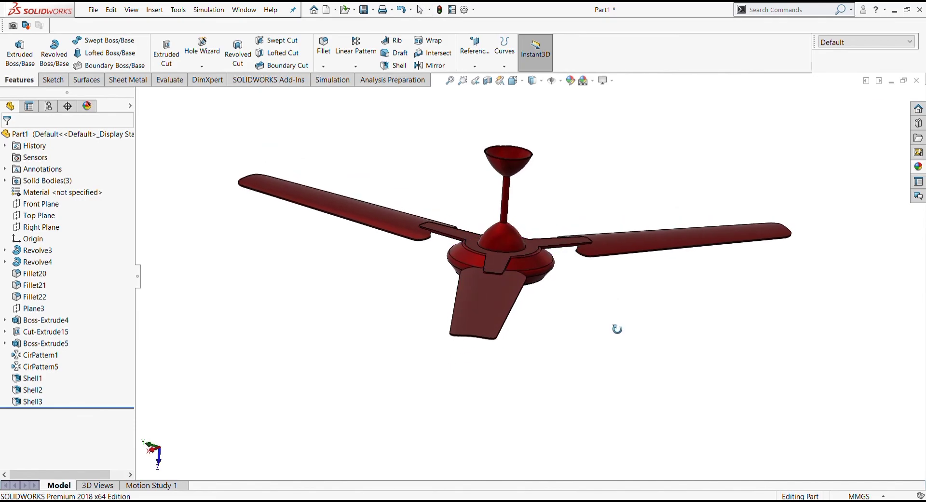